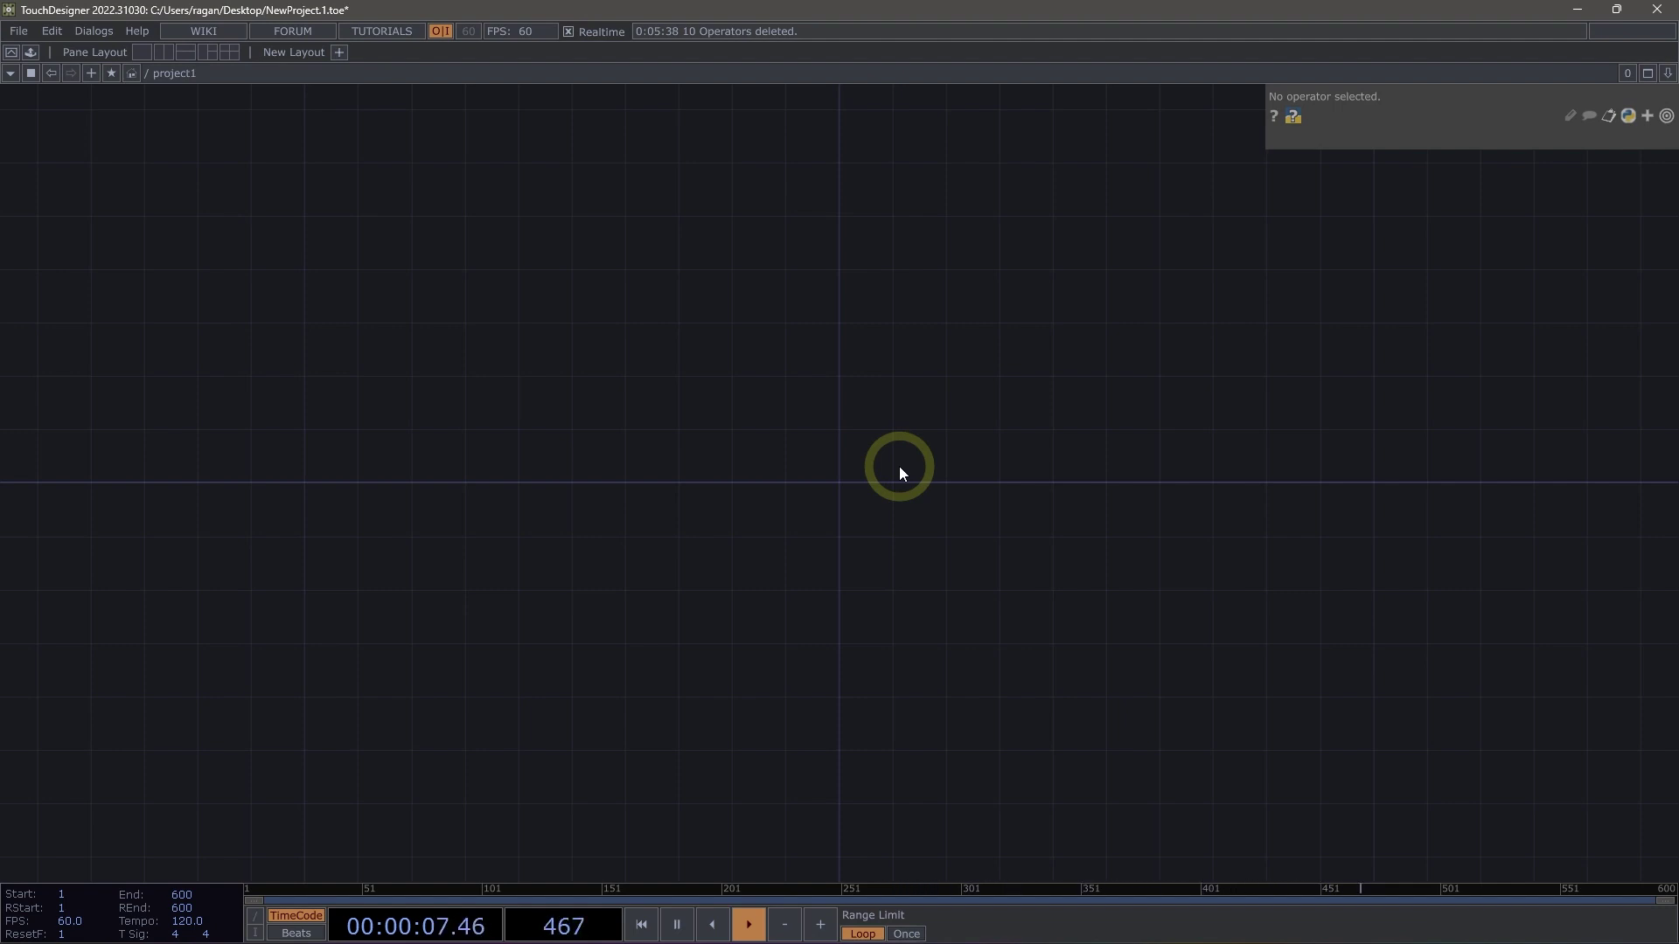
- Create a Camera and a Light component in the empty network
{"action": "double_click", "coordinate": [818, 470]}
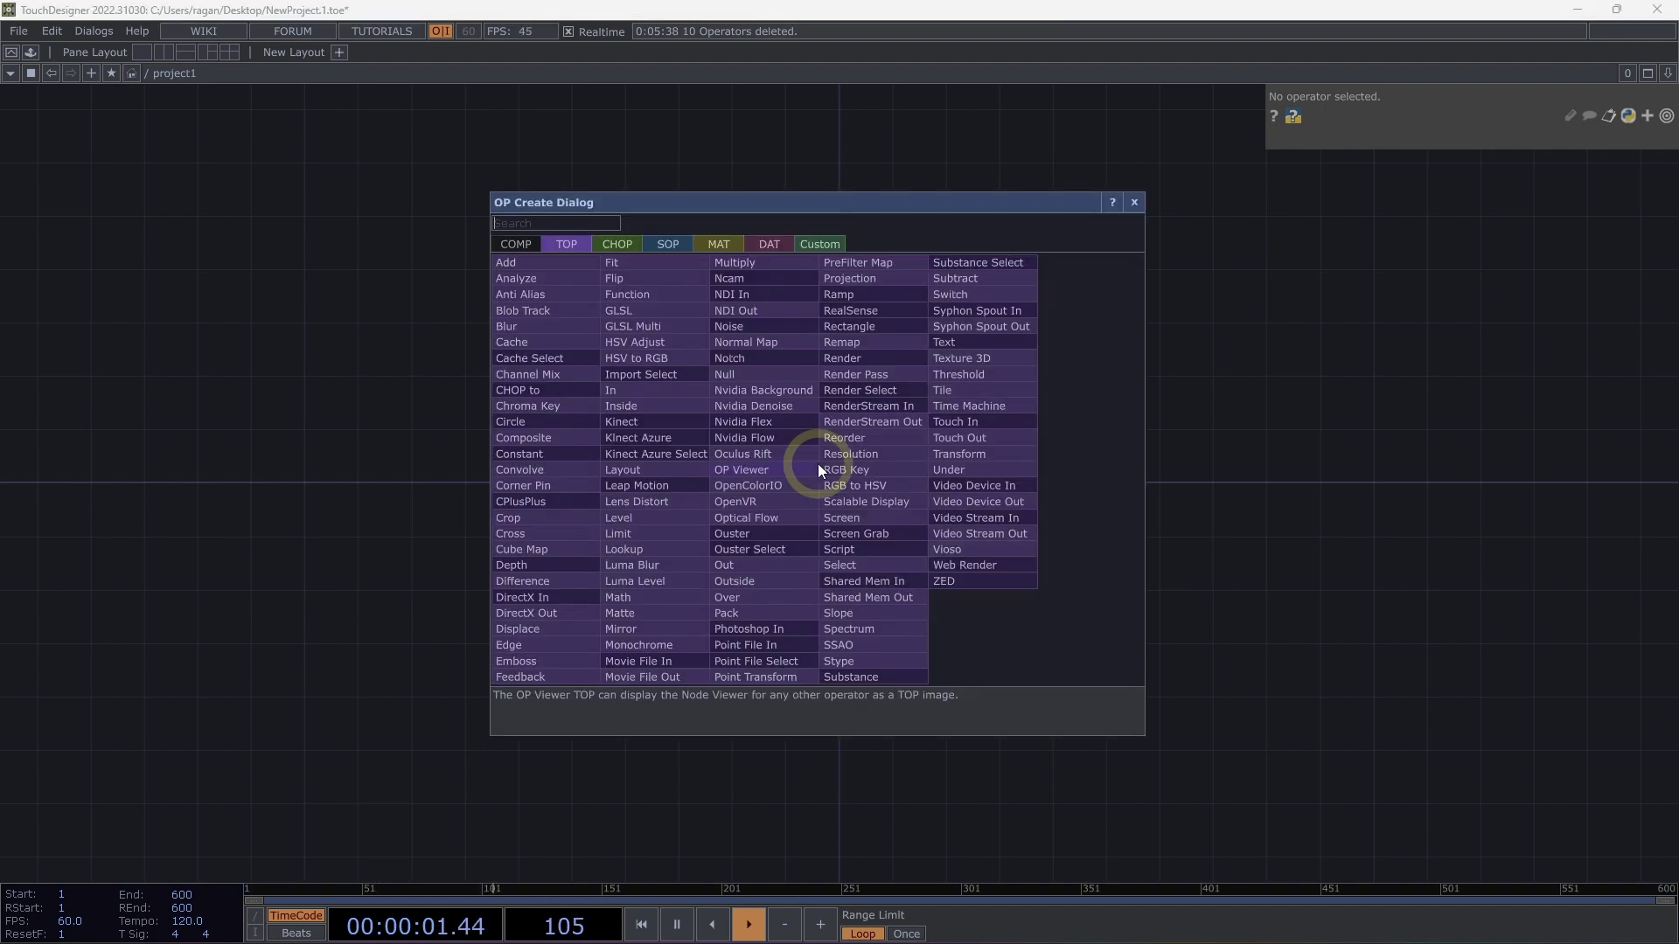
{"action": "key", "text": "shift+Tab"}
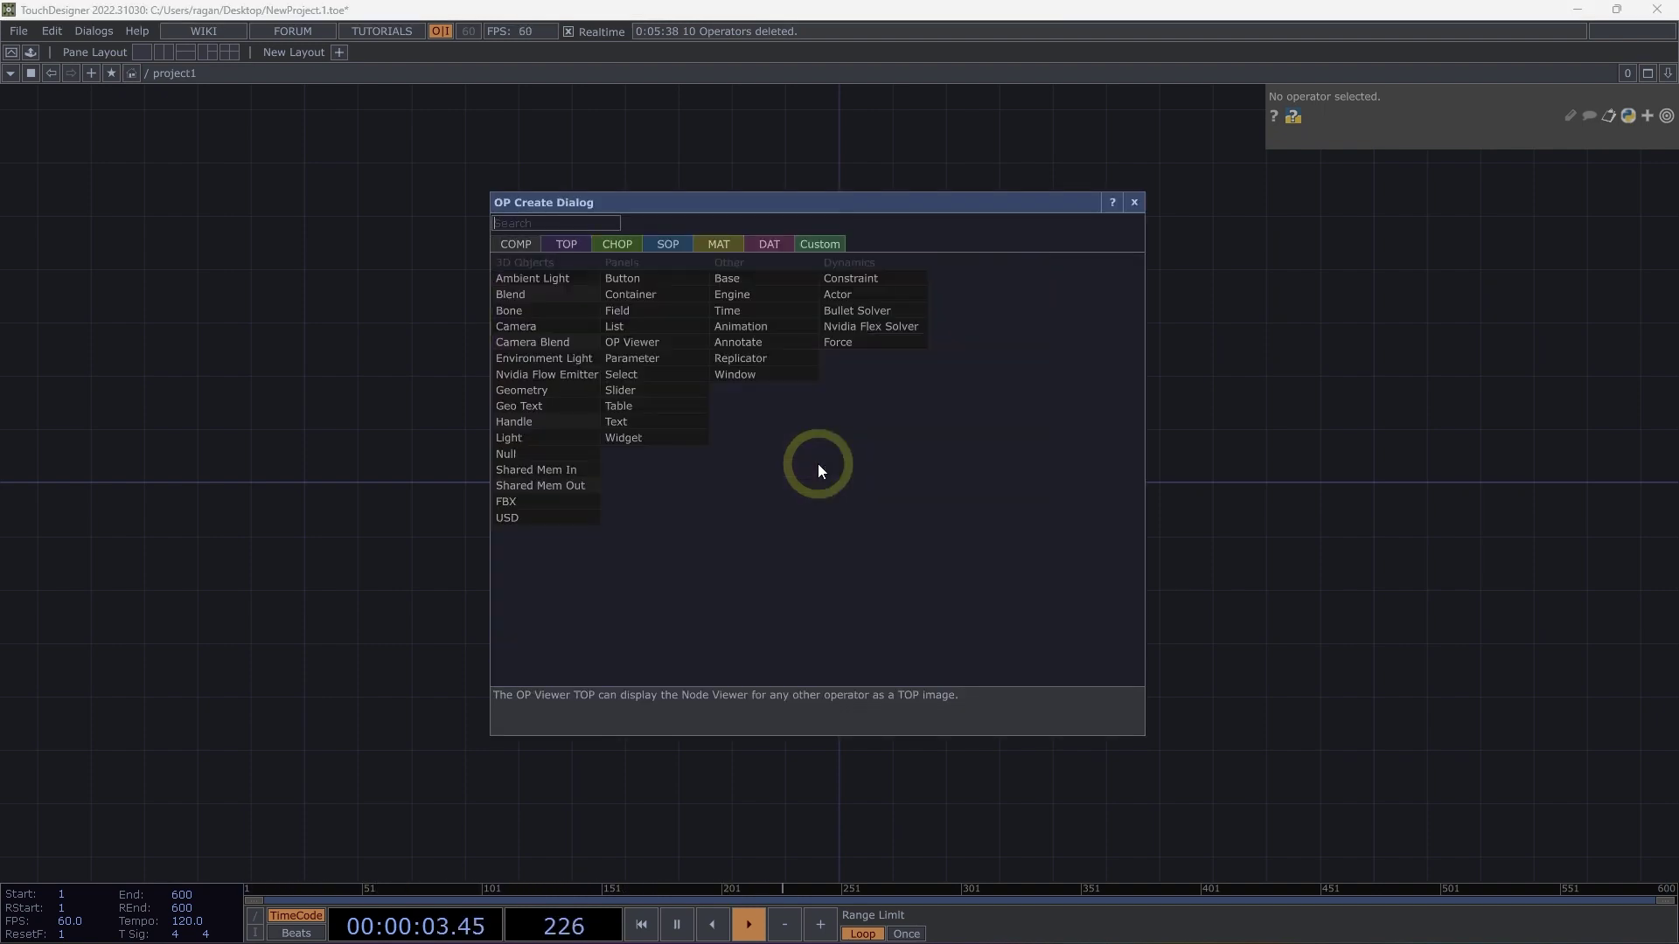
{"action": "left_click", "coordinate": [566, 326]}
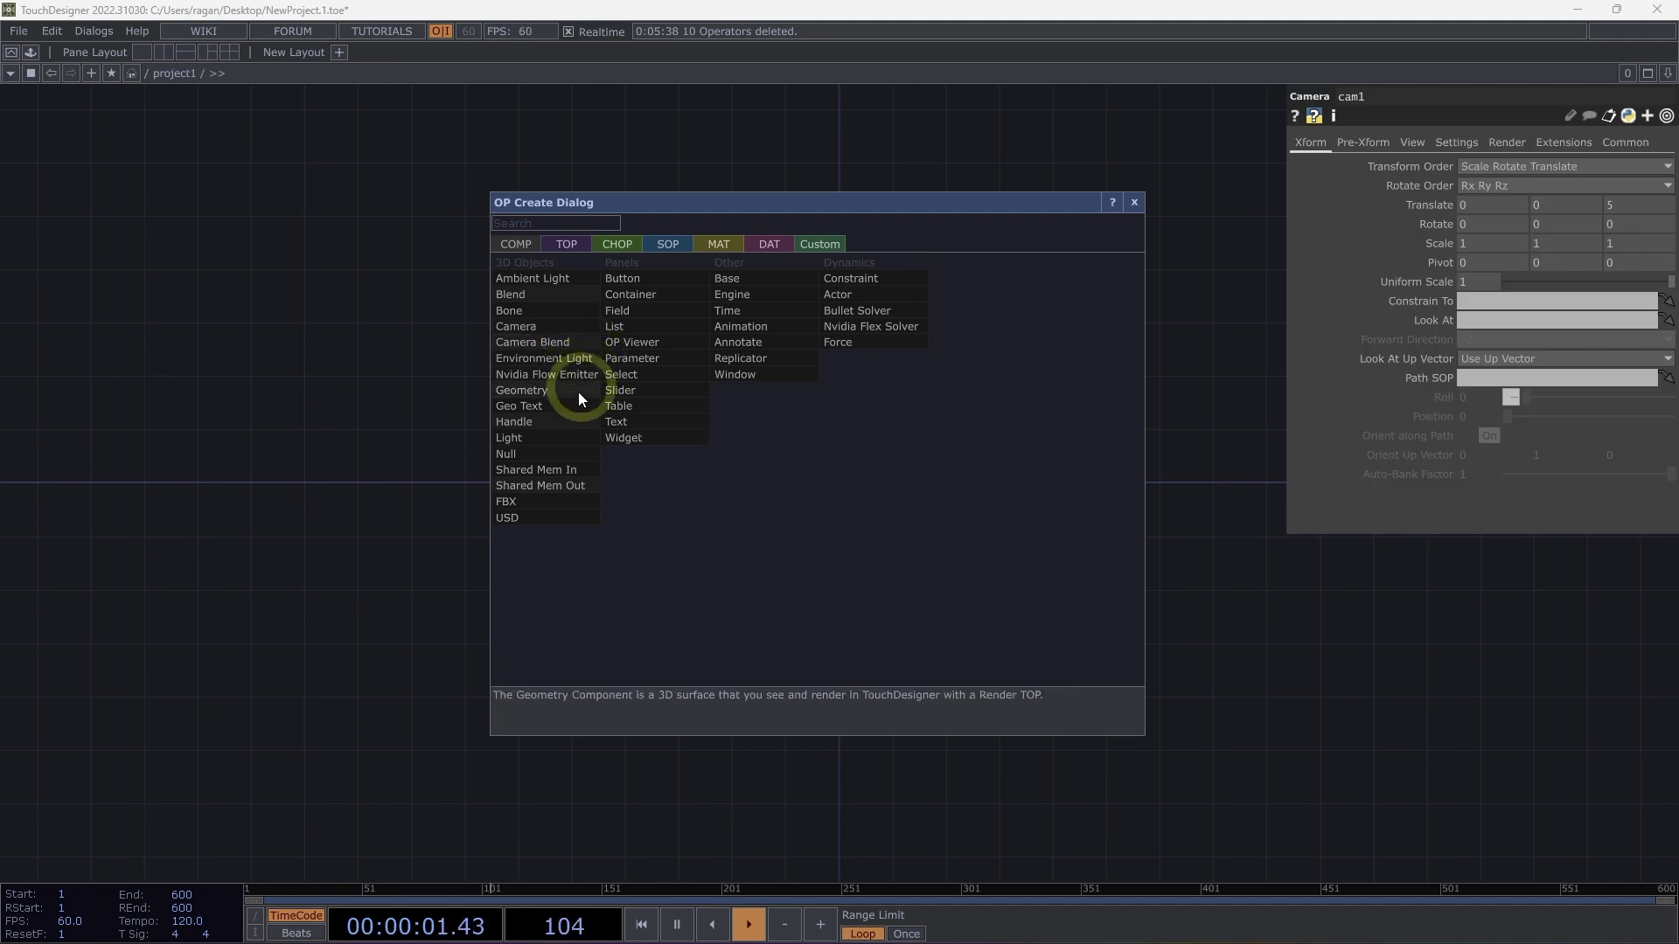
{"action": "left_click", "coordinate": [564, 437]}
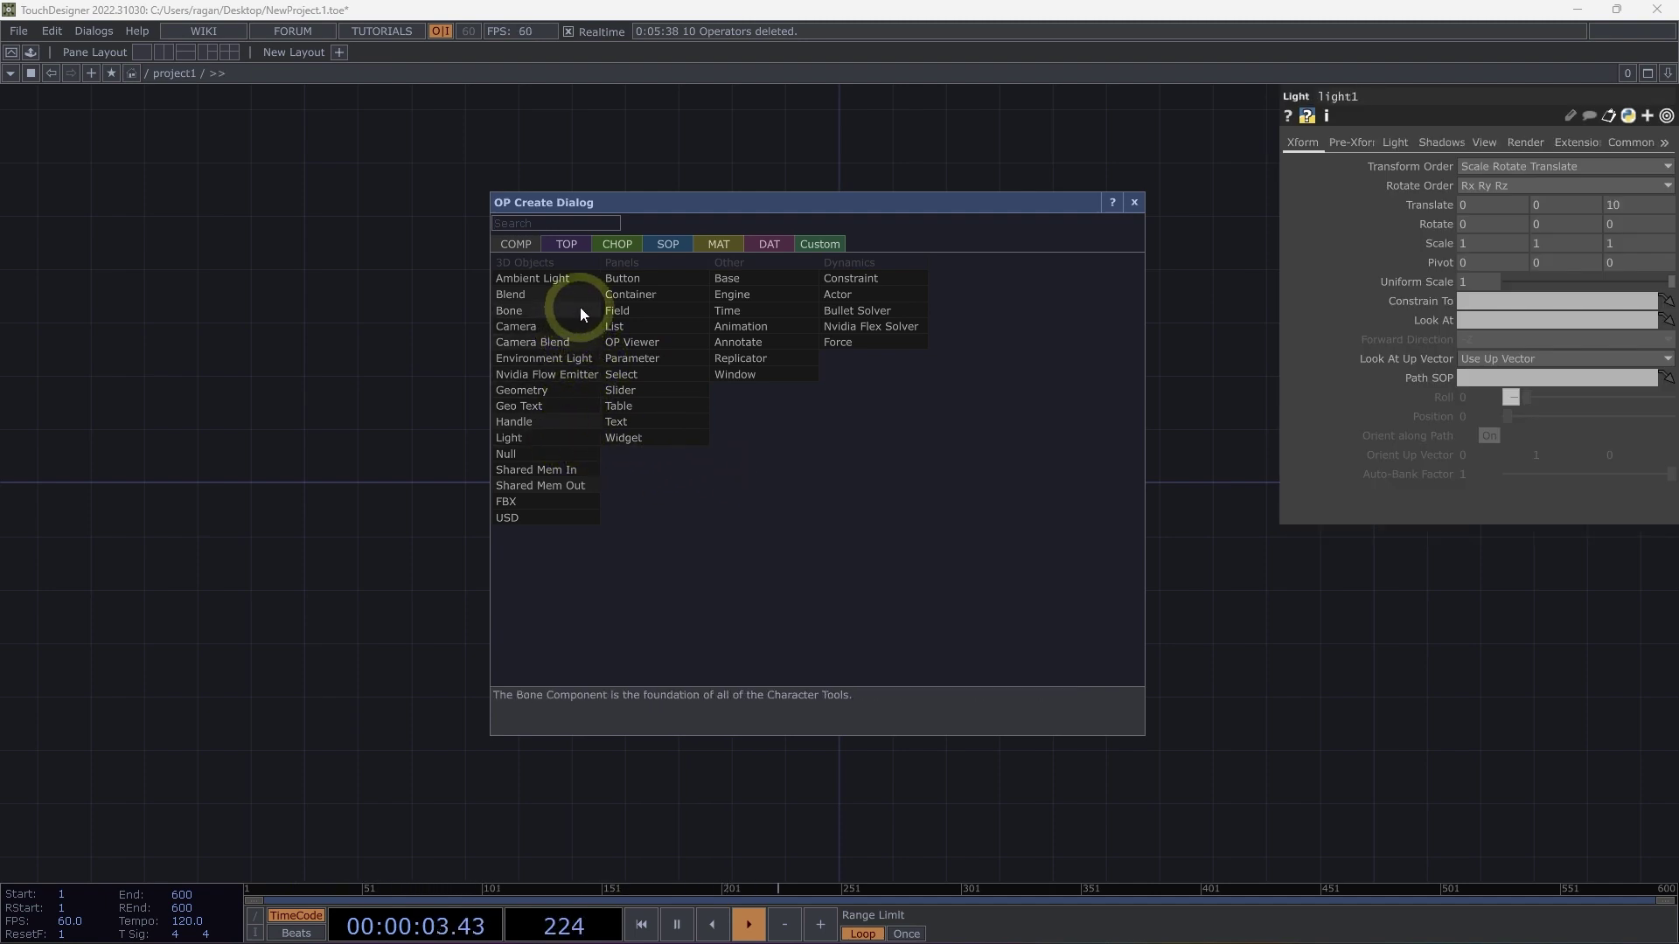
- Add a Render TOP beside the camera and light
{"action": "left_click", "coordinate": [566, 245]}
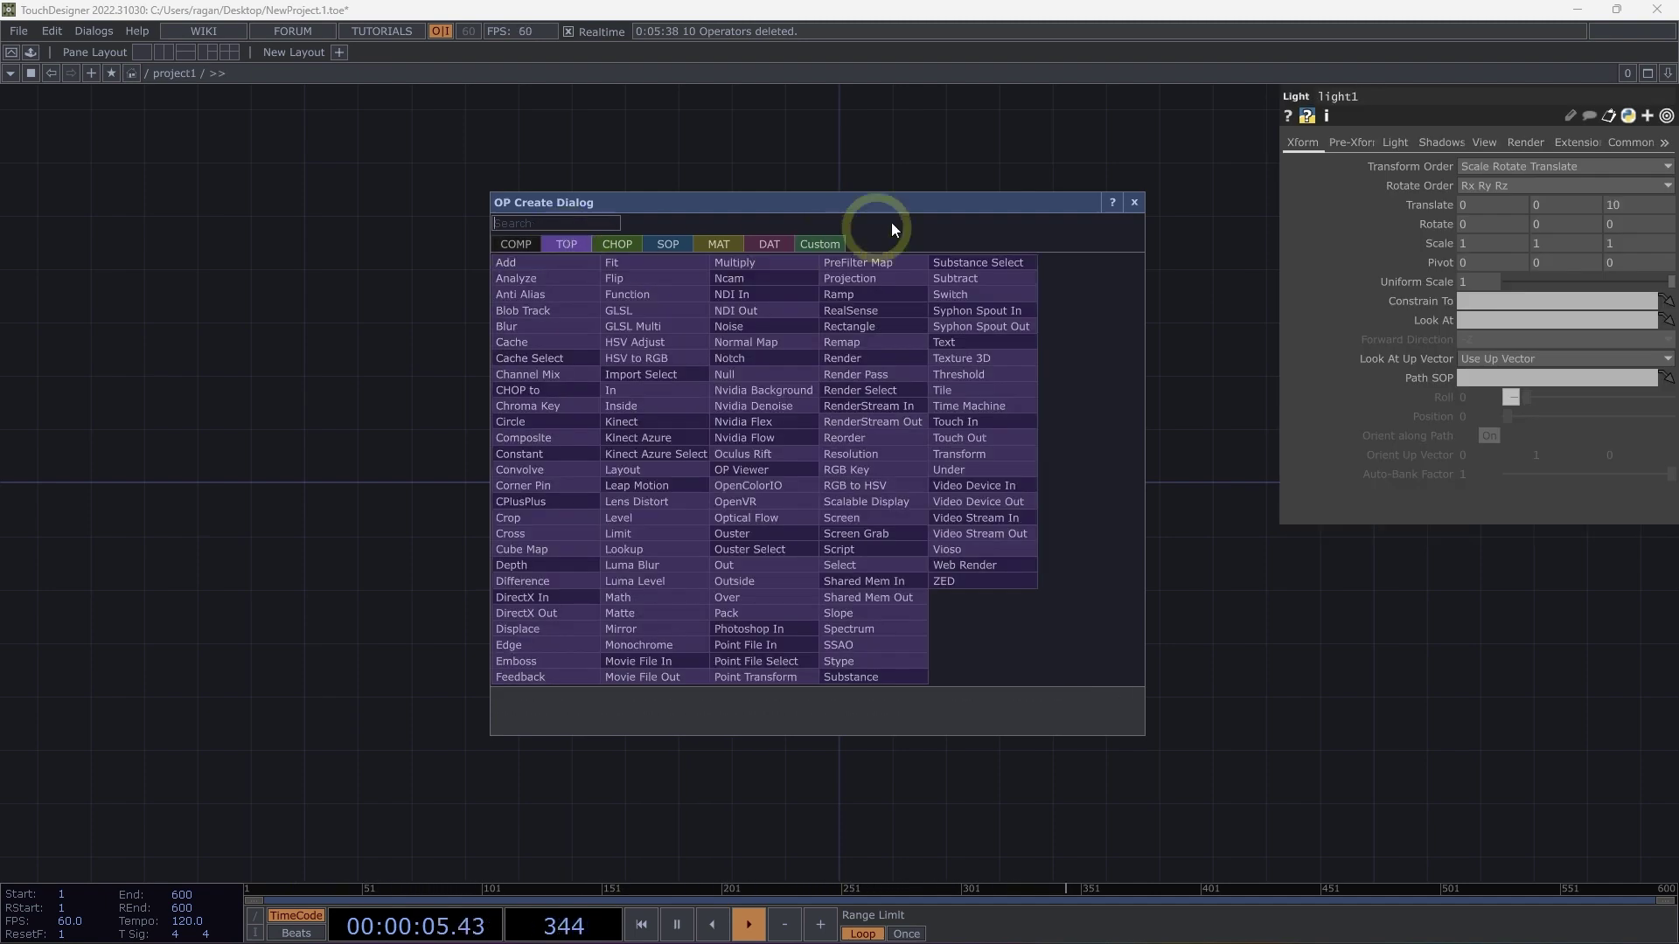
{"action": "left_click", "coordinate": [868, 355]}
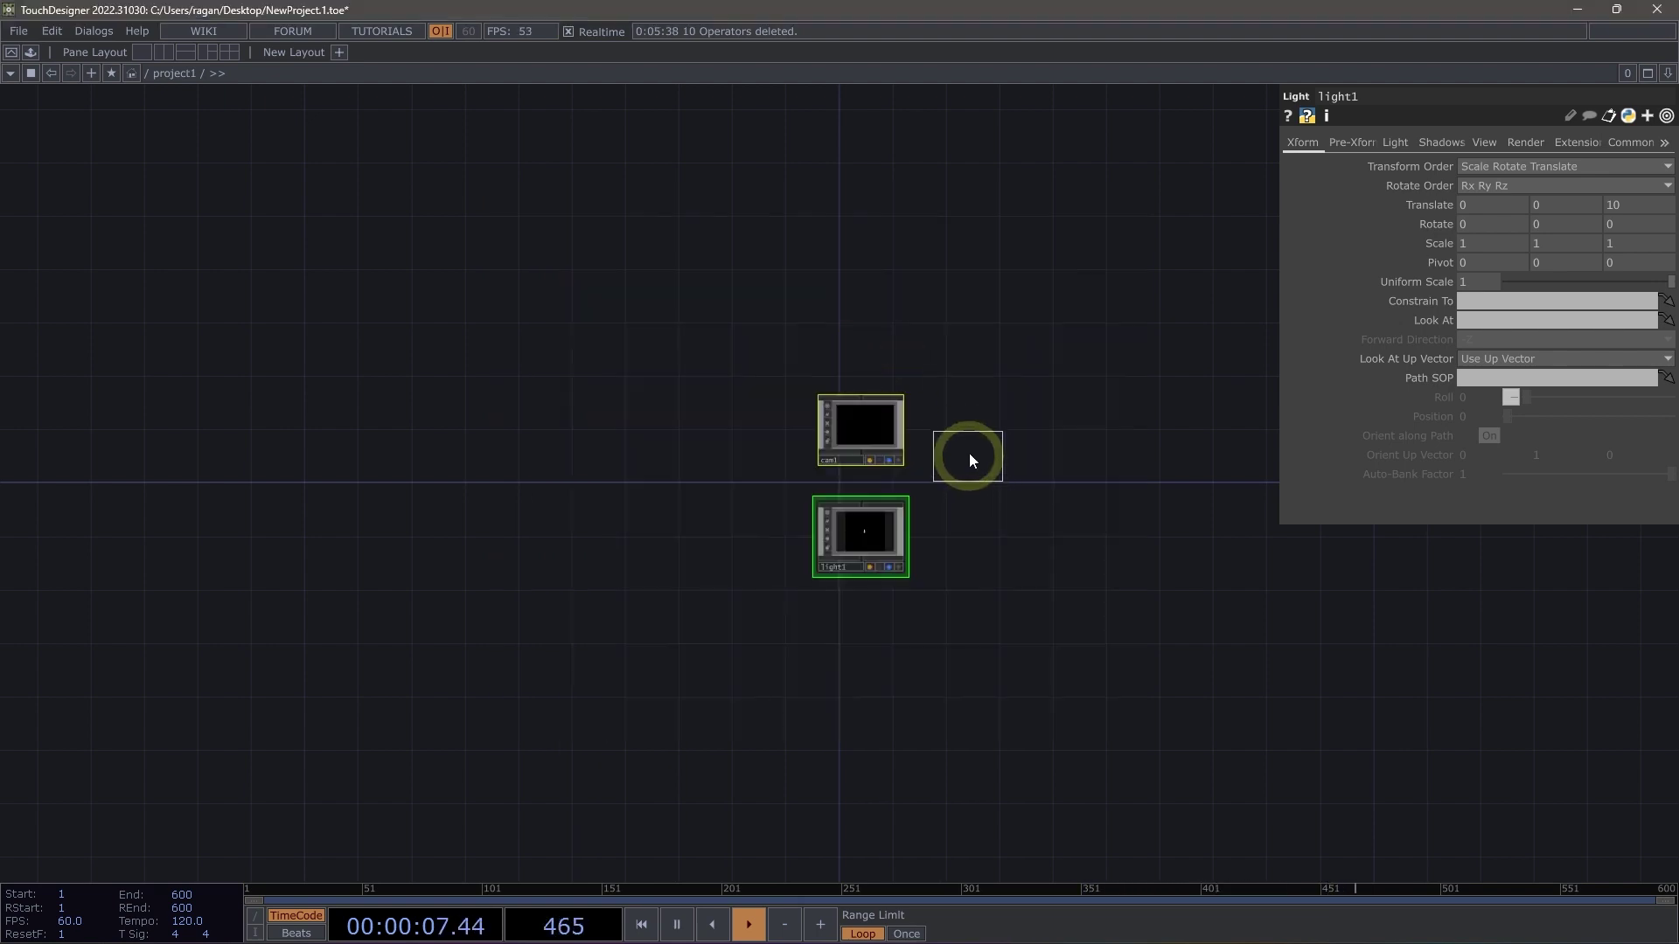
{"action": "left_click", "coordinate": [974, 450]}
- Rearrange the nodes so the camera and light form a column with the Render TOP close to their right
{"action": "scroll", "coordinate": [974, 449], "scroll_direction": "up", "scroll_amount": 3}
{"action": "left_click_drag", "start_coordinate": [772, 537], "coordinate": [808, 591]}
{"action": "left_click_drag", "start_coordinate": [780, 423], "coordinate": [612, 460]}
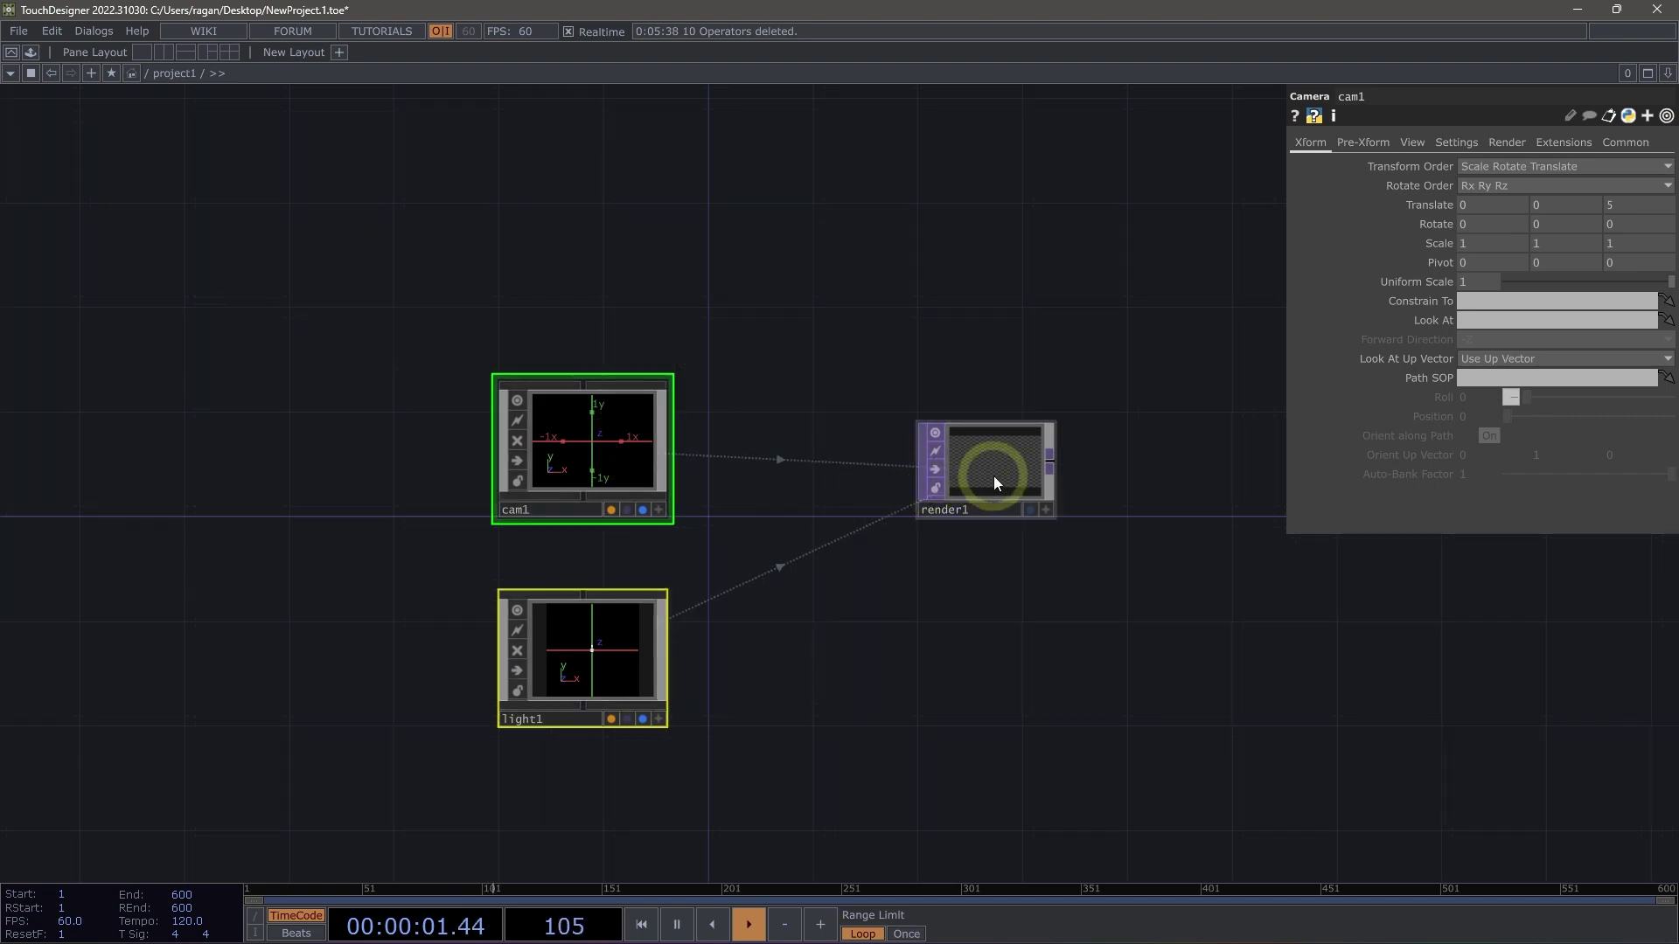
{"action": "left_click_drag", "start_coordinate": [994, 478], "coordinate": [780, 478]}
- Add a Torus SOP below and to the left of the light node
{"action": "left_click_drag", "start_coordinate": [840, 529], "coordinate": [825, 315]}
{"action": "scroll", "coordinate": [751, 592], "scroll_direction": "up", "scroll_amount": 3}
{"action": "scroll", "coordinate": [750, 590], "scroll_direction": "down", "scroll_amount": 3}
{"action": "double_click", "coordinate": [752, 582]}
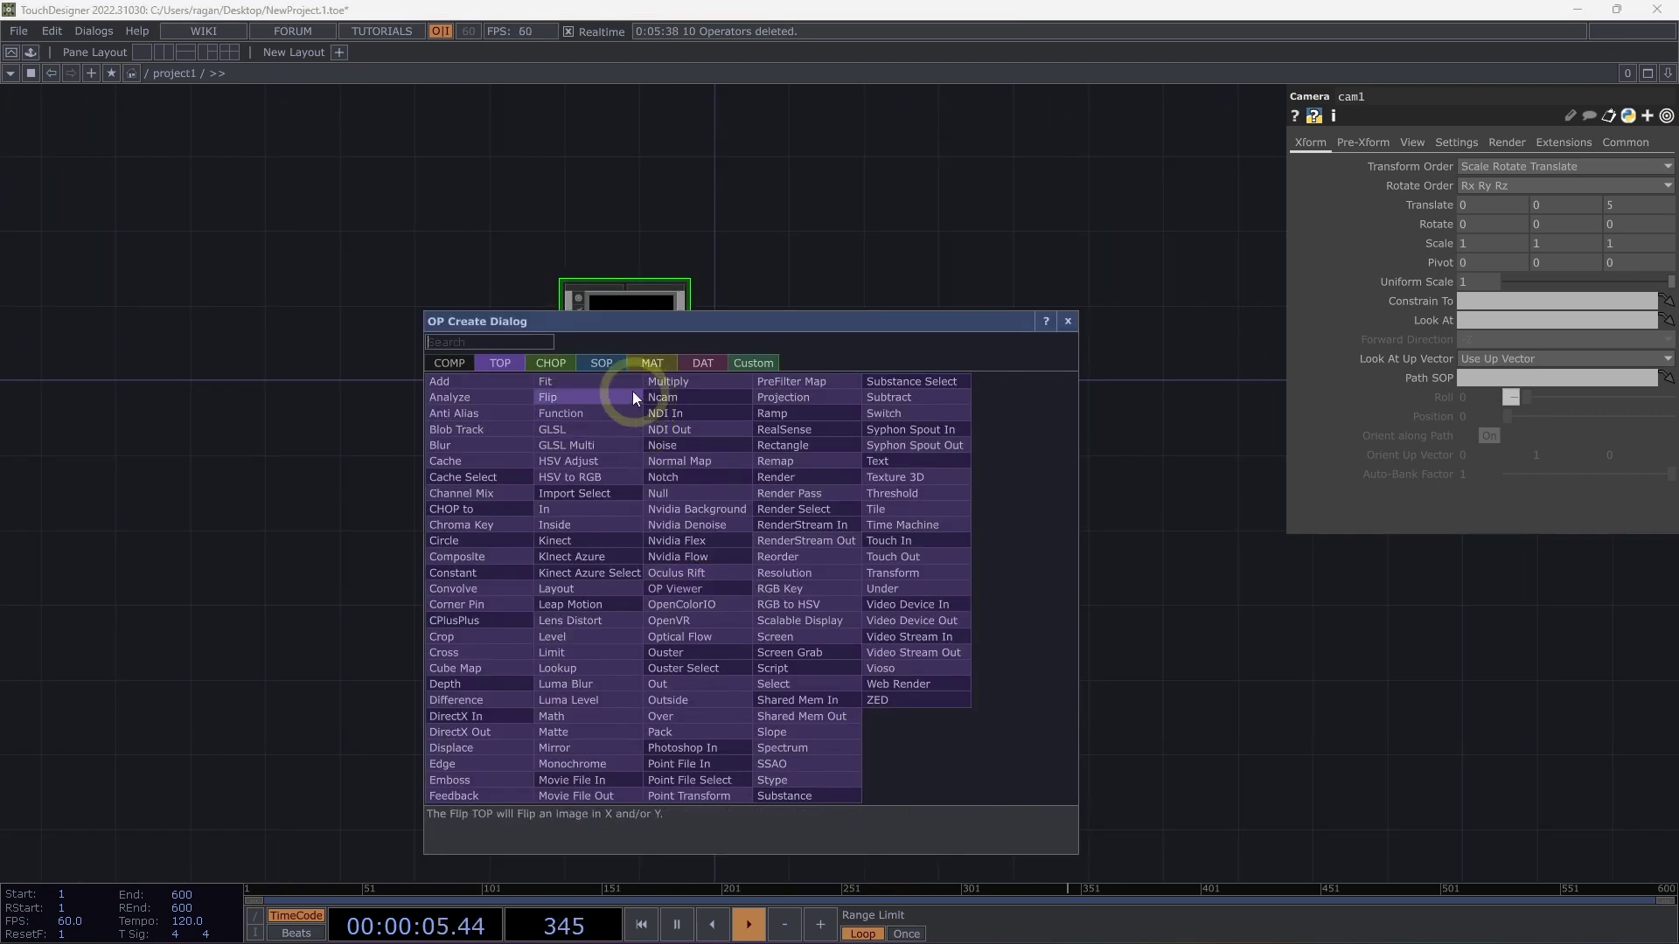
{"action": "left_click", "coordinate": [611, 365]}
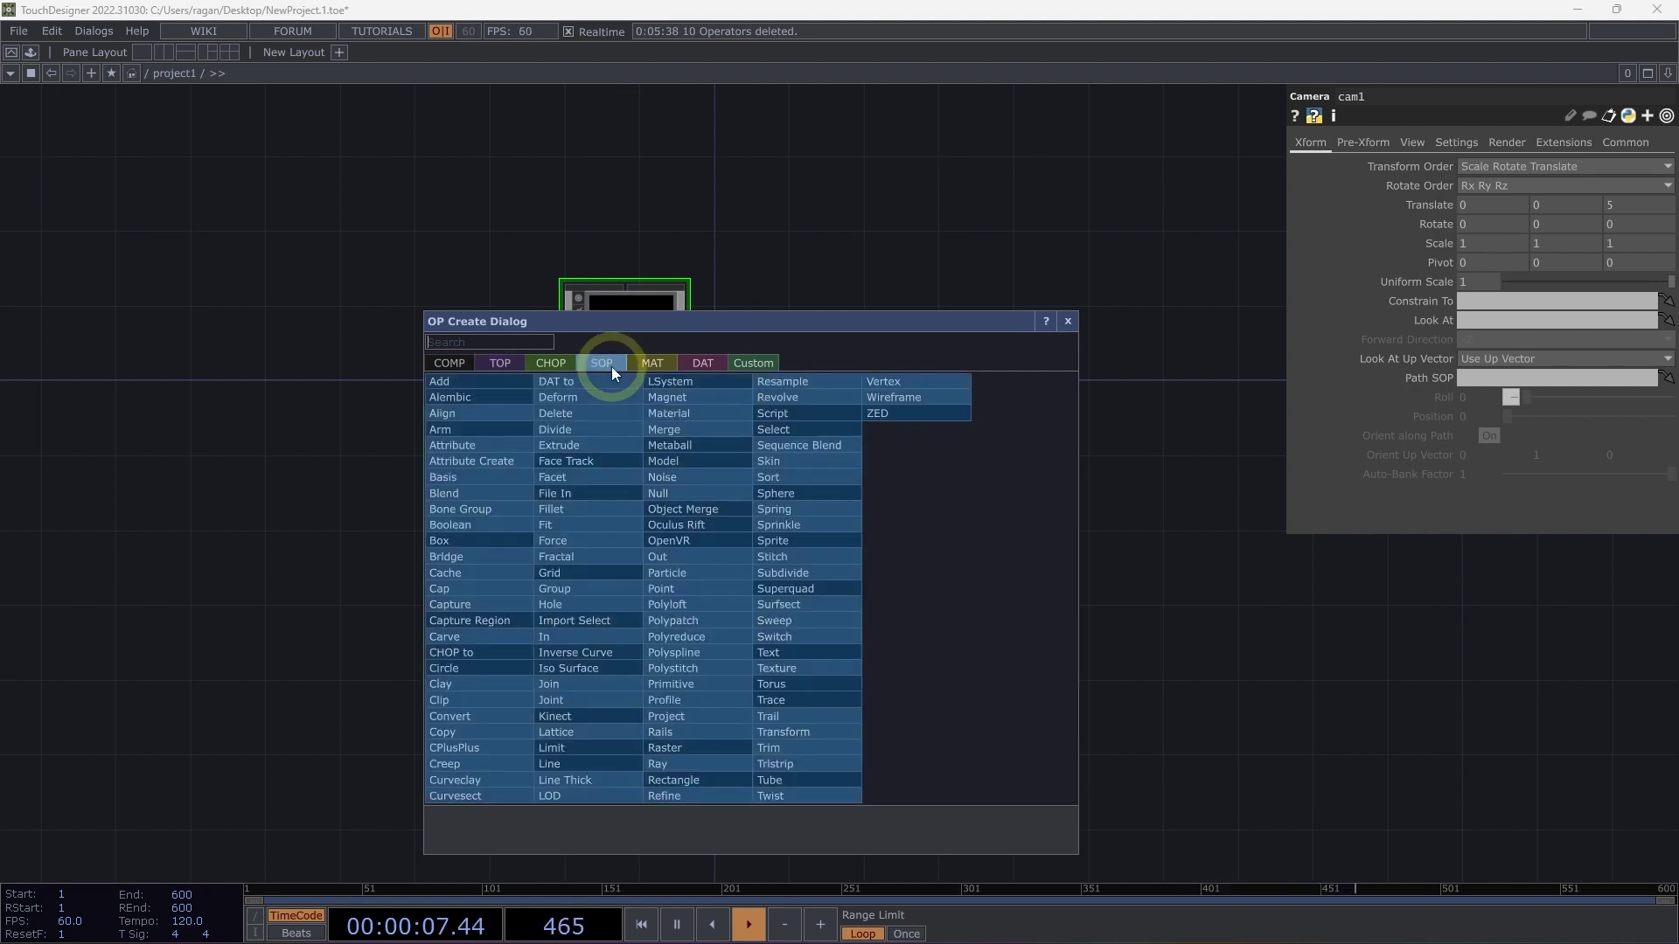
{"action": "type", "text": "to"}
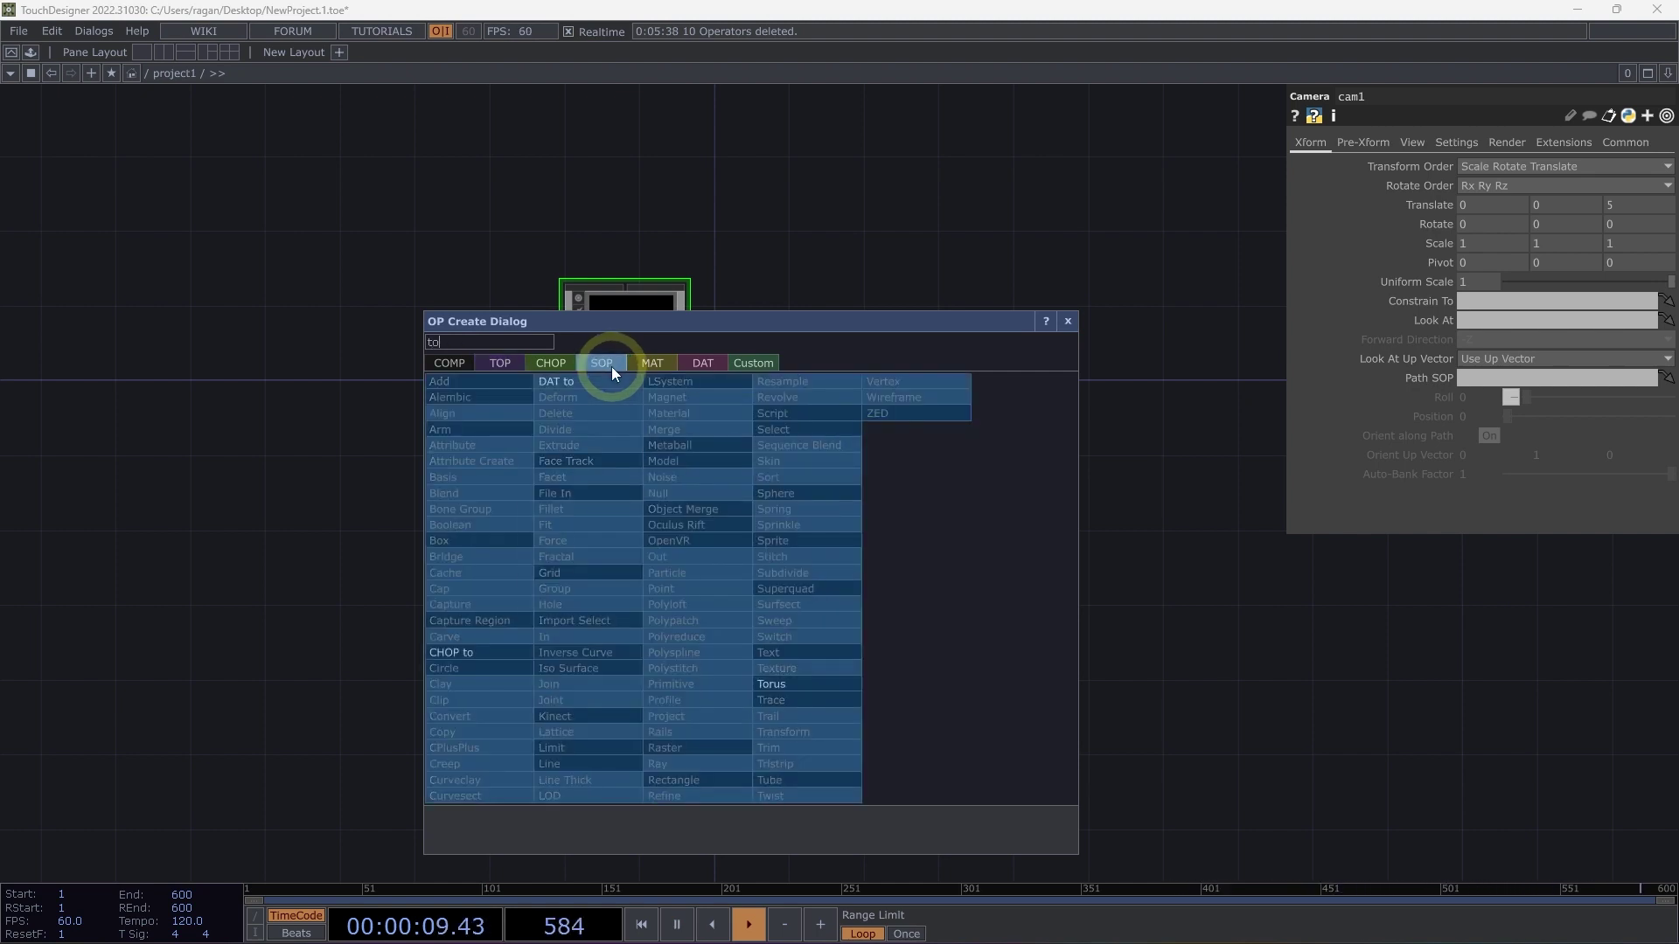
{"action": "left_click", "coordinate": [815, 685]}
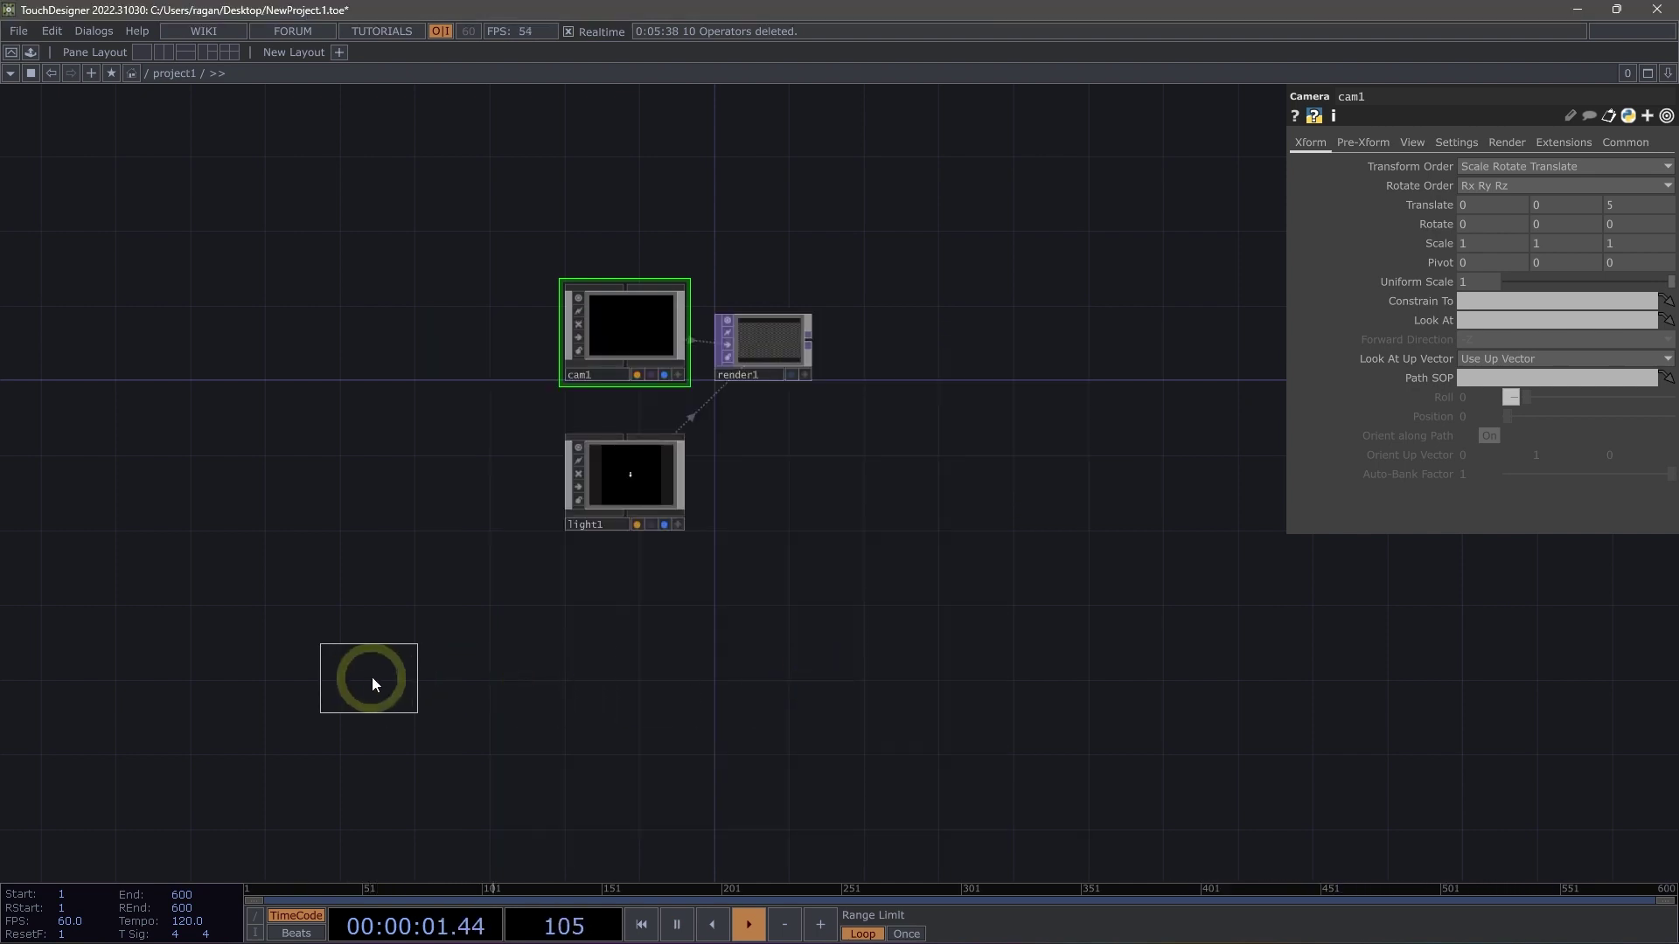
{"action": "left_click", "coordinate": [350, 658]}
- Append a Geometry component to the torus output and place it below the light
{"action": "scroll", "coordinate": [349, 658], "scroll_direction": "up", "scroll_amount": 5}
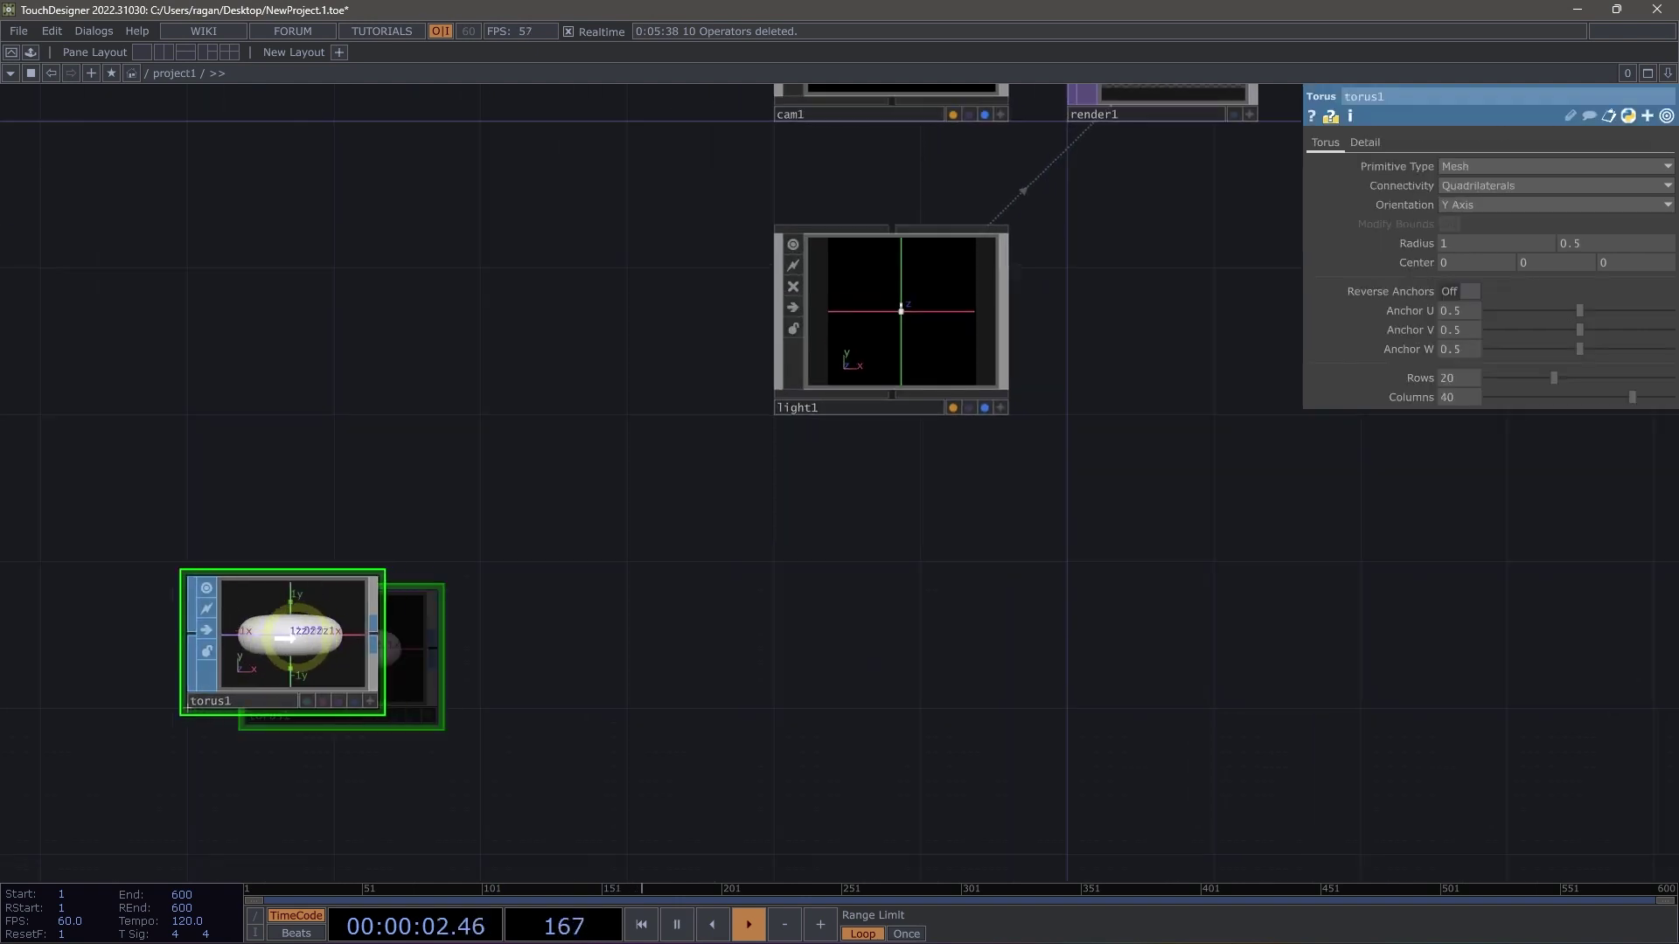
{"action": "right_click", "coordinate": [375, 633]}
{"action": "left_click", "coordinate": [70, 414]}
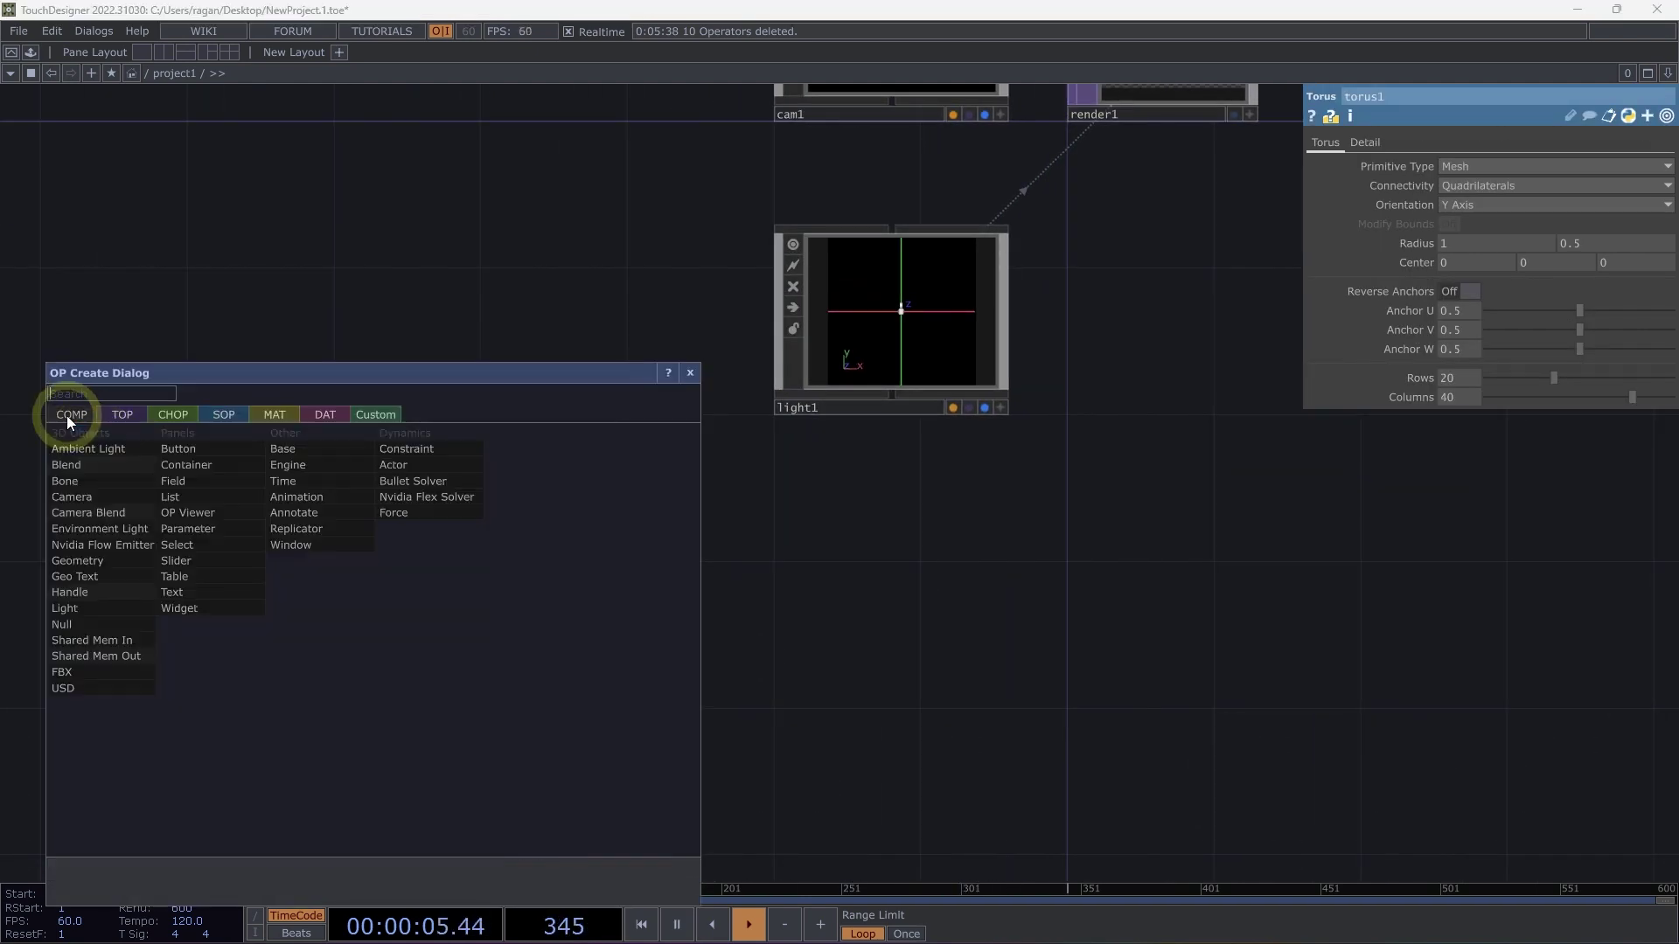
{"action": "left_click", "coordinate": [106, 560]}
{"action": "left_click", "coordinate": [895, 613]}
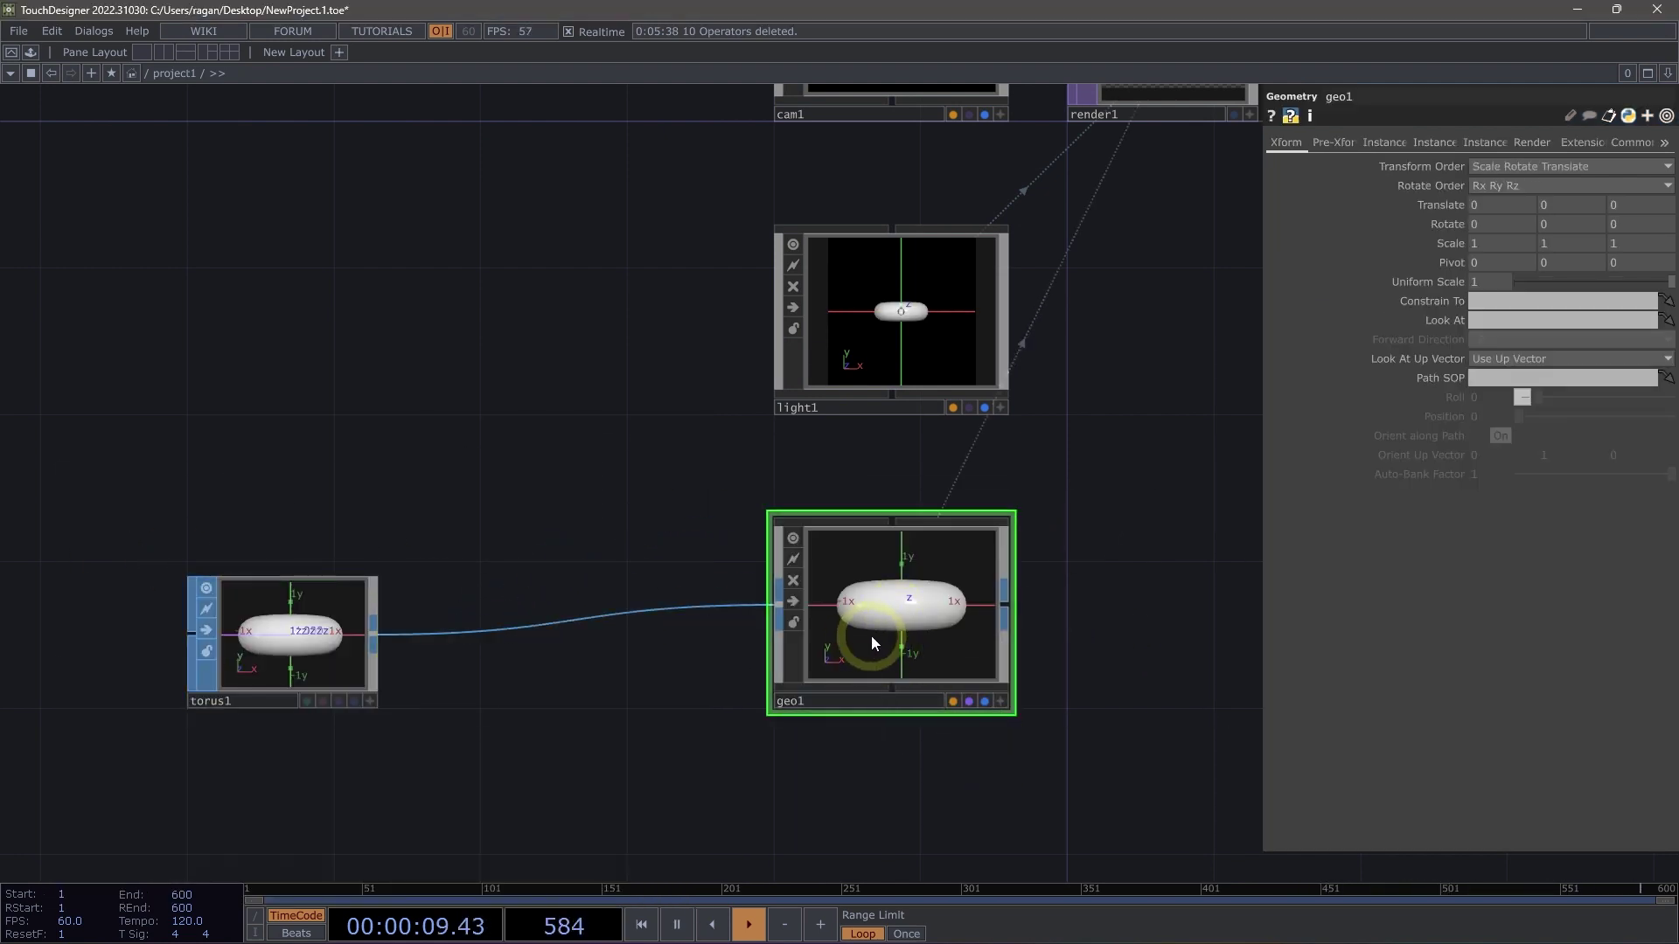
- Set the torus orientation to Z Axis
{"action": "left_click", "coordinate": [337, 643]}
{"action": "left_click_drag", "start_coordinate": [502, 465], "coordinate": [320, 544]}
{"action": "scroll", "coordinate": [320, 544], "scroll_direction": "down", "scroll_amount": 3}
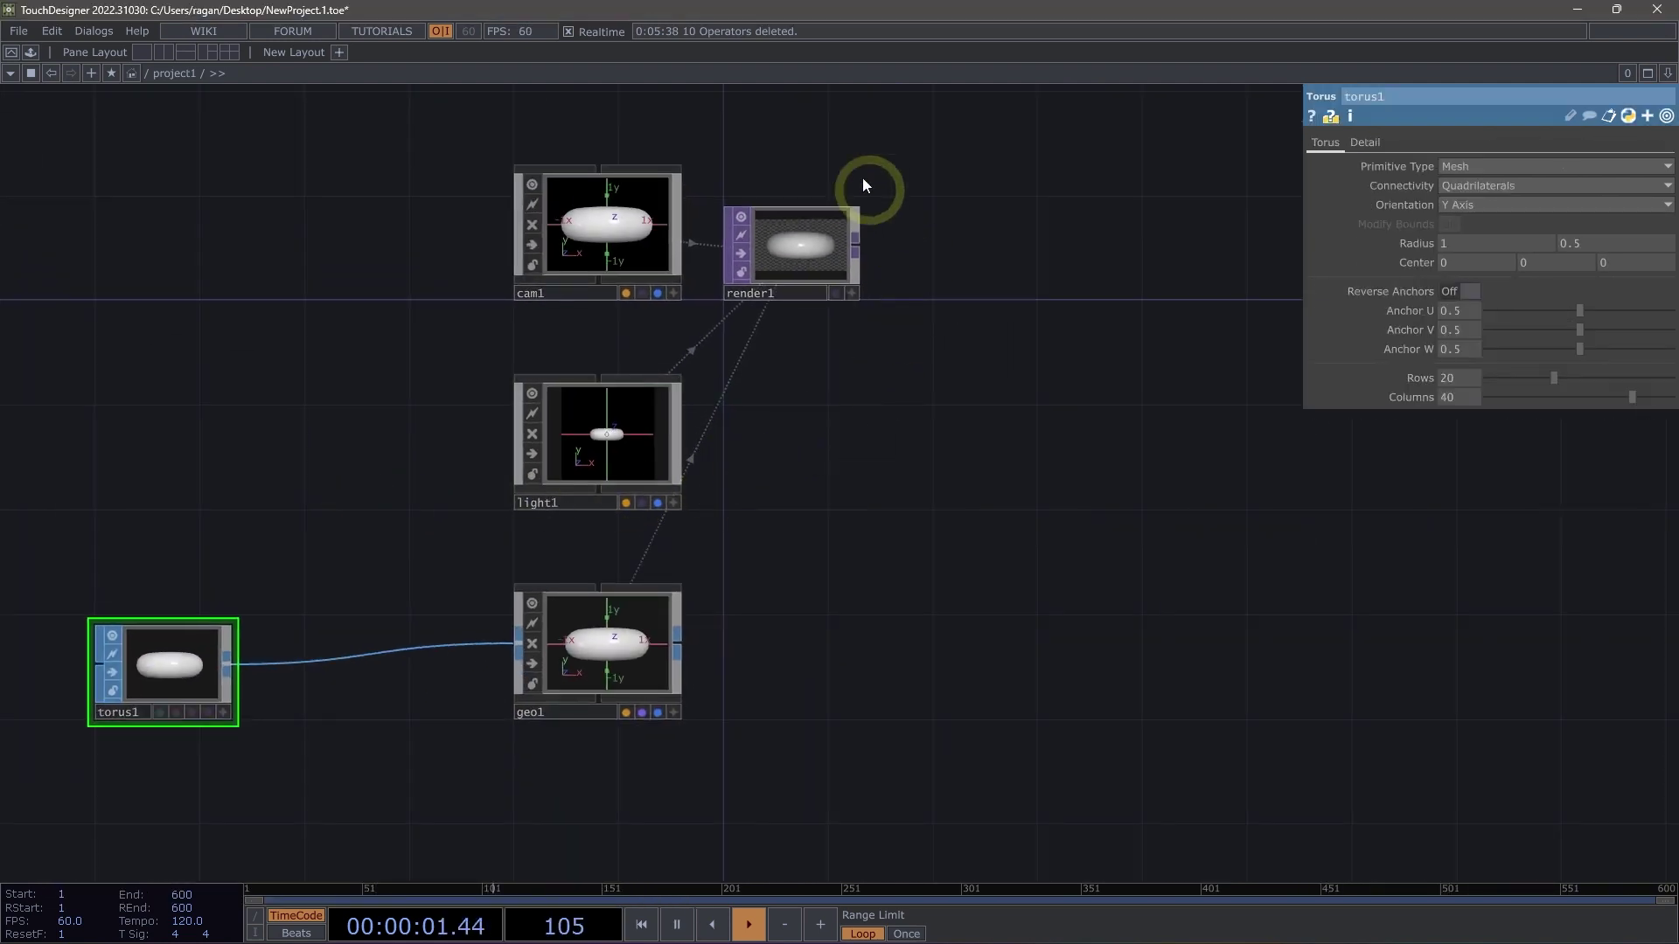
{"action": "left_click", "coordinate": [1479, 206]}
{"action": "left_click", "coordinate": [1461, 260]}
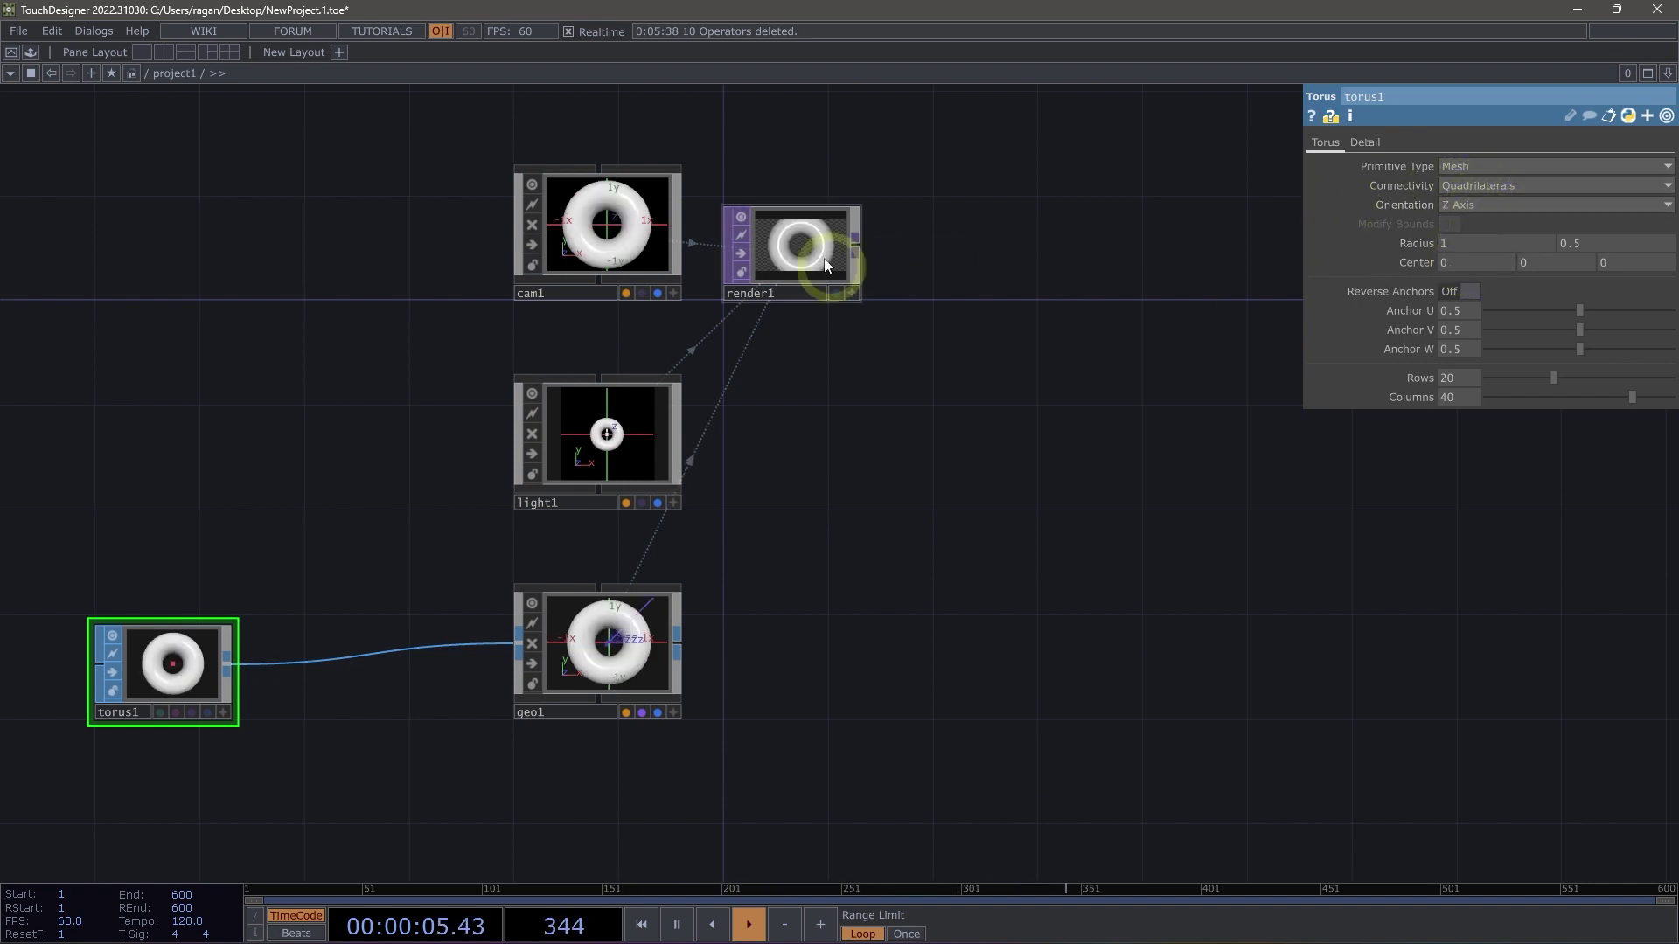
- Move the camera back by setting its Z translation to 7
{"action": "left_click_drag", "start_coordinate": [907, 261], "coordinate": [941, 280]}
{"action": "left_click", "coordinate": [615, 256]}
{"action": "scroll", "coordinate": [888, 285], "scroll_direction": "up", "scroll_amount": 1}
{"action": "scroll", "coordinate": [888, 289], "scroll_direction": "up", "scroll_amount": 2}
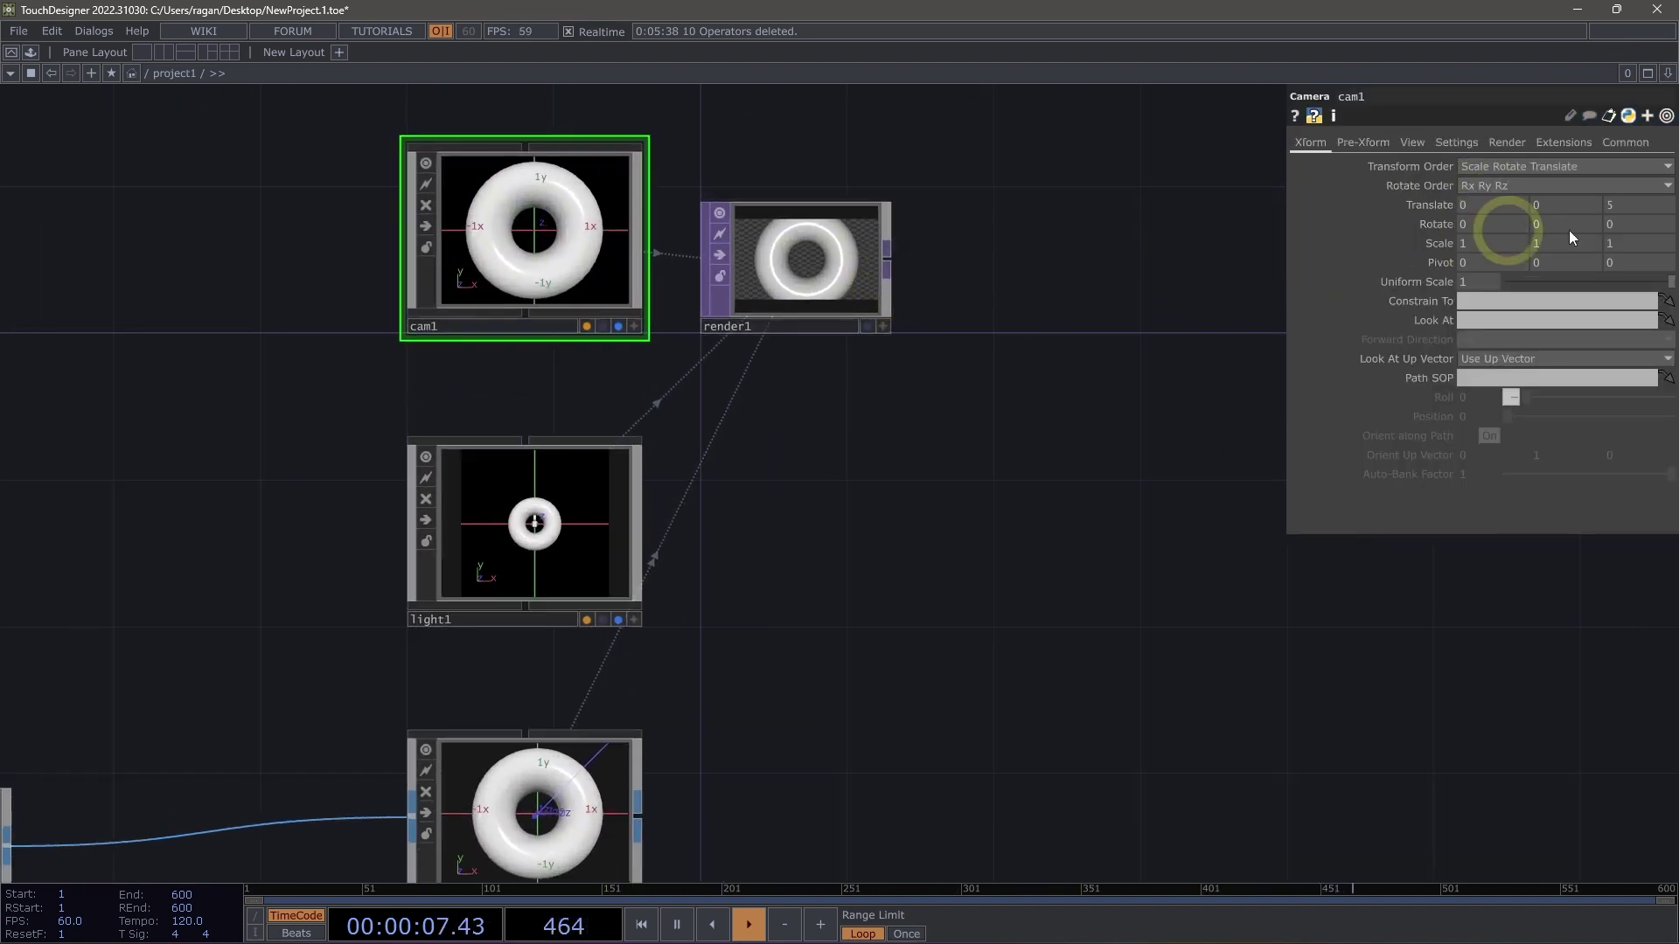
{"action": "mouse_move", "coordinate": [1634, 206]}
{"action": "middle_mouse_down"}
{"action": "mouse_move", "coordinate": [1631, 184]}
{"action": "mouse_move", "coordinate": [1653, 182]}
{"action": "middle_mouse_up"}
- Add a PBR material to the network near the Geometry component
{"action": "left_click_drag", "start_coordinate": [1123, 266], "coordinate": [1156, 295]}
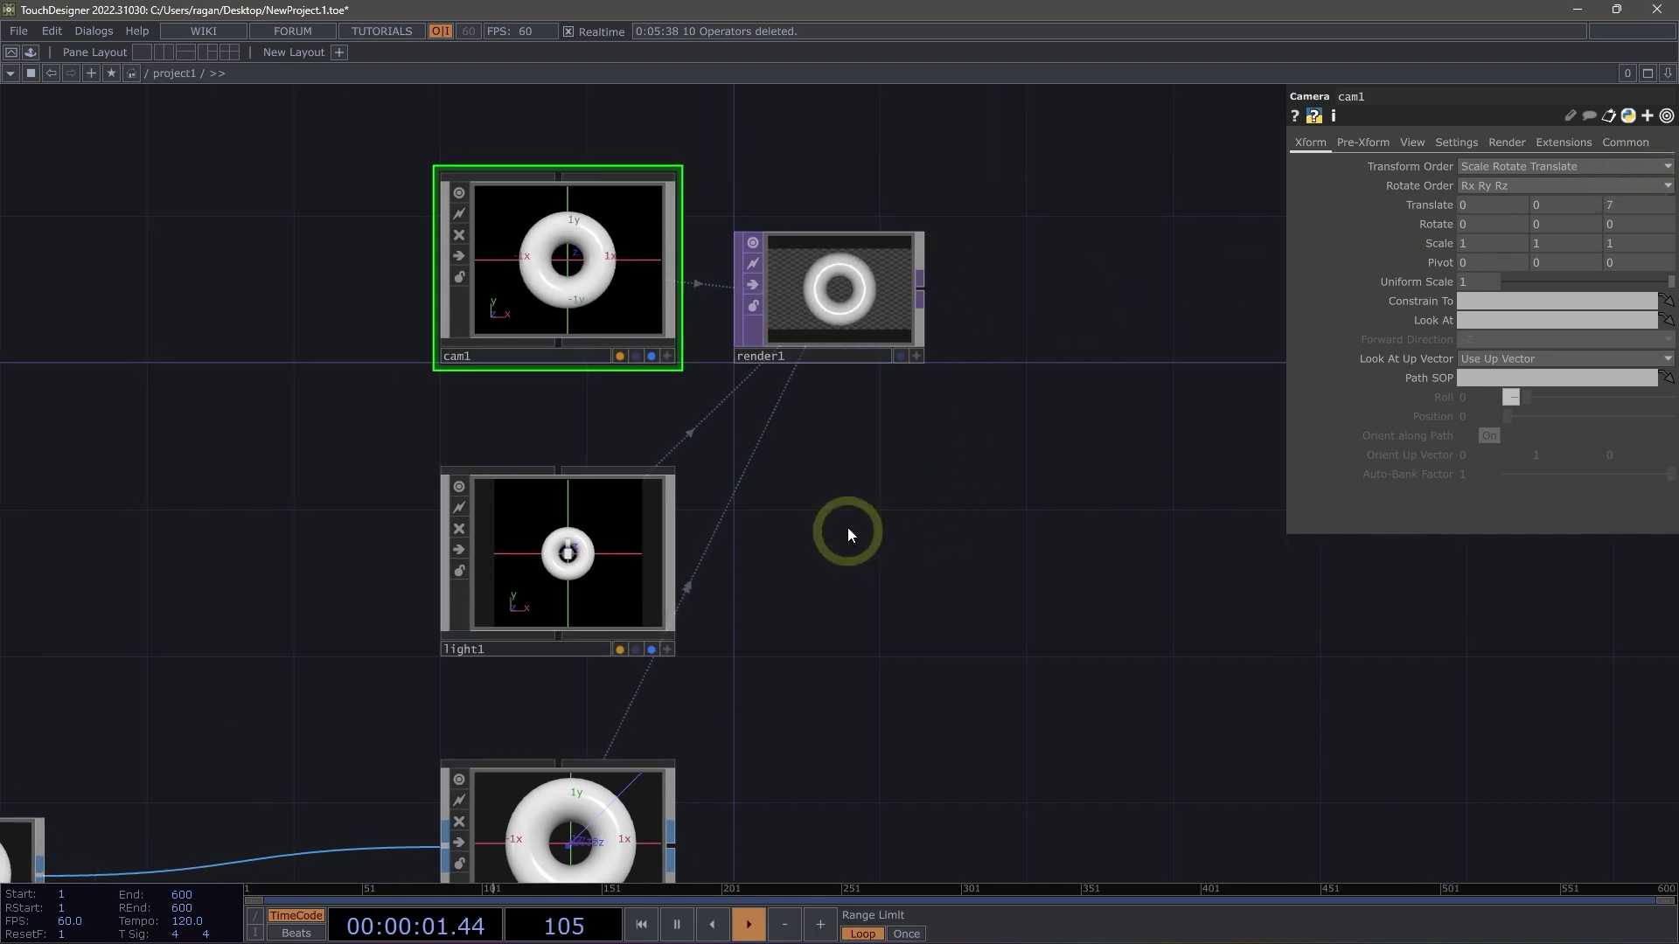
{"action": "left_click_drag", "start_coordinate": [841, 514], "coordinate": [853, 501]}
{"action": "scroll", "coordinate": [841, 494], "scroll_direction": "down", "scroll_amount": 2}
{"action": "key", "text": "Tab"}
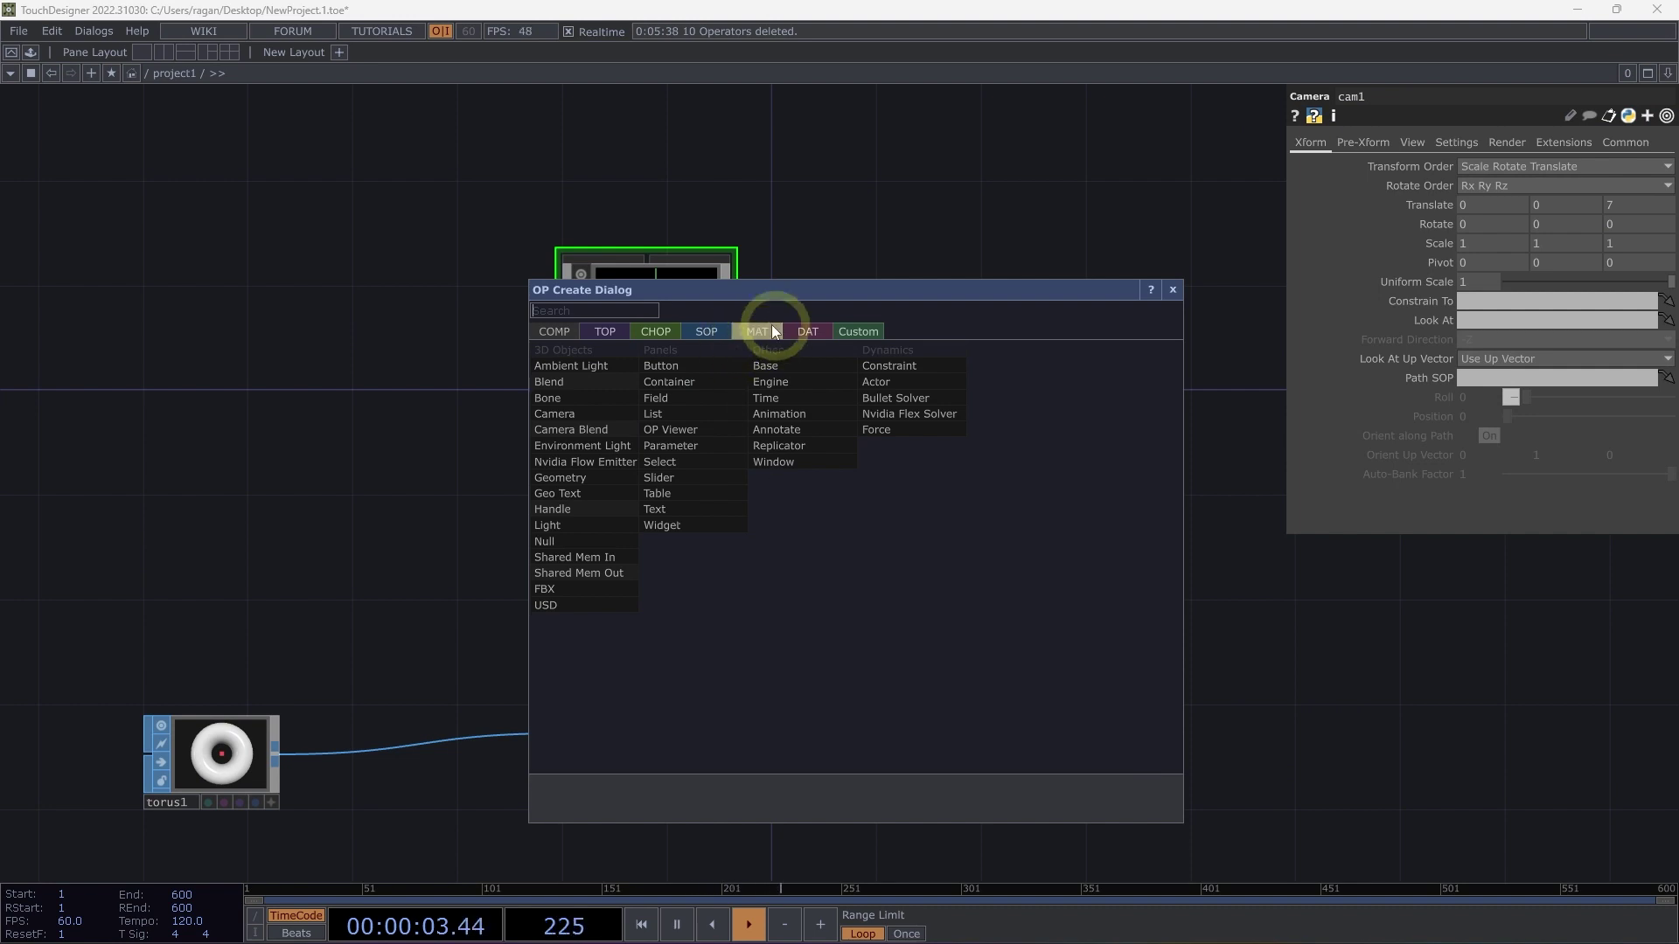
{"action": "left_click", "coordinate": [759, 332]}
{"action": "left_click", "coordinate": [586, 463]}
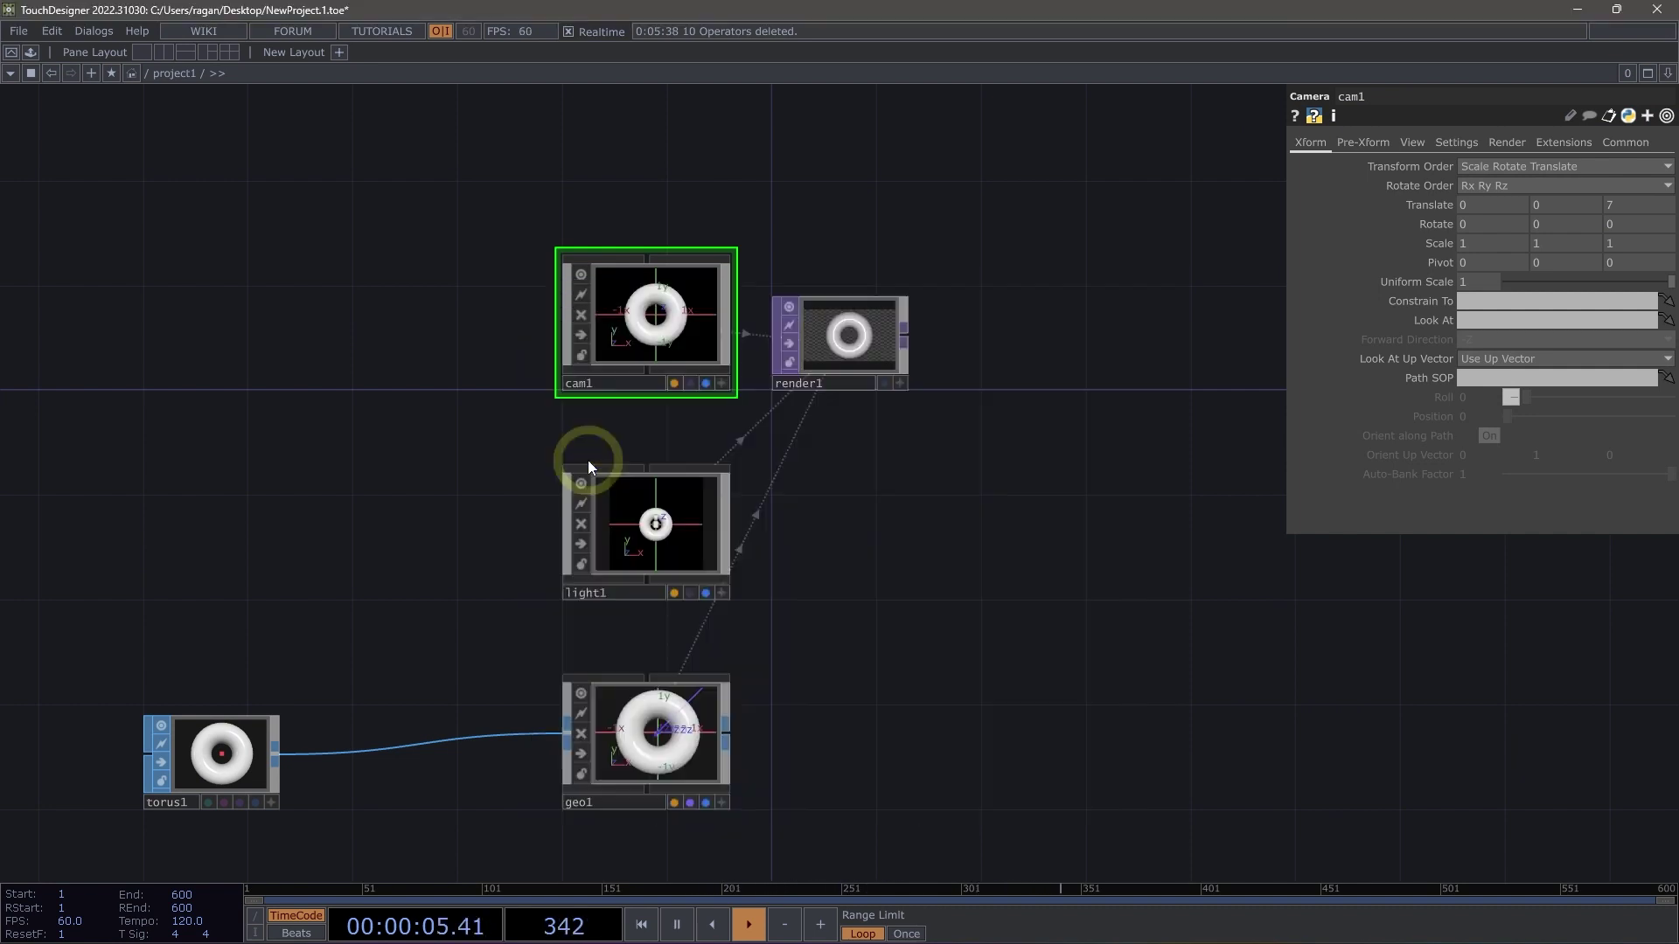
{"action": "left_click", "coordinate": [876, 700]}
- Assign the PBR material to the Geometry component
{"action": "left_click_drag", "start_coordinate": [794, 676], "coordinate": [804, 464]}
{"action": "left_click_drag", "start_coordinate": [913, 490], "coordinate": [660, 520]}
{"action": "left_click", "coordinate": [643, 509]}
- Add an Environment Light component above the camera
{"action": "scroll", "coordinate": [822, 455], "scroll_direction": "up", "scroll_amount": 6}
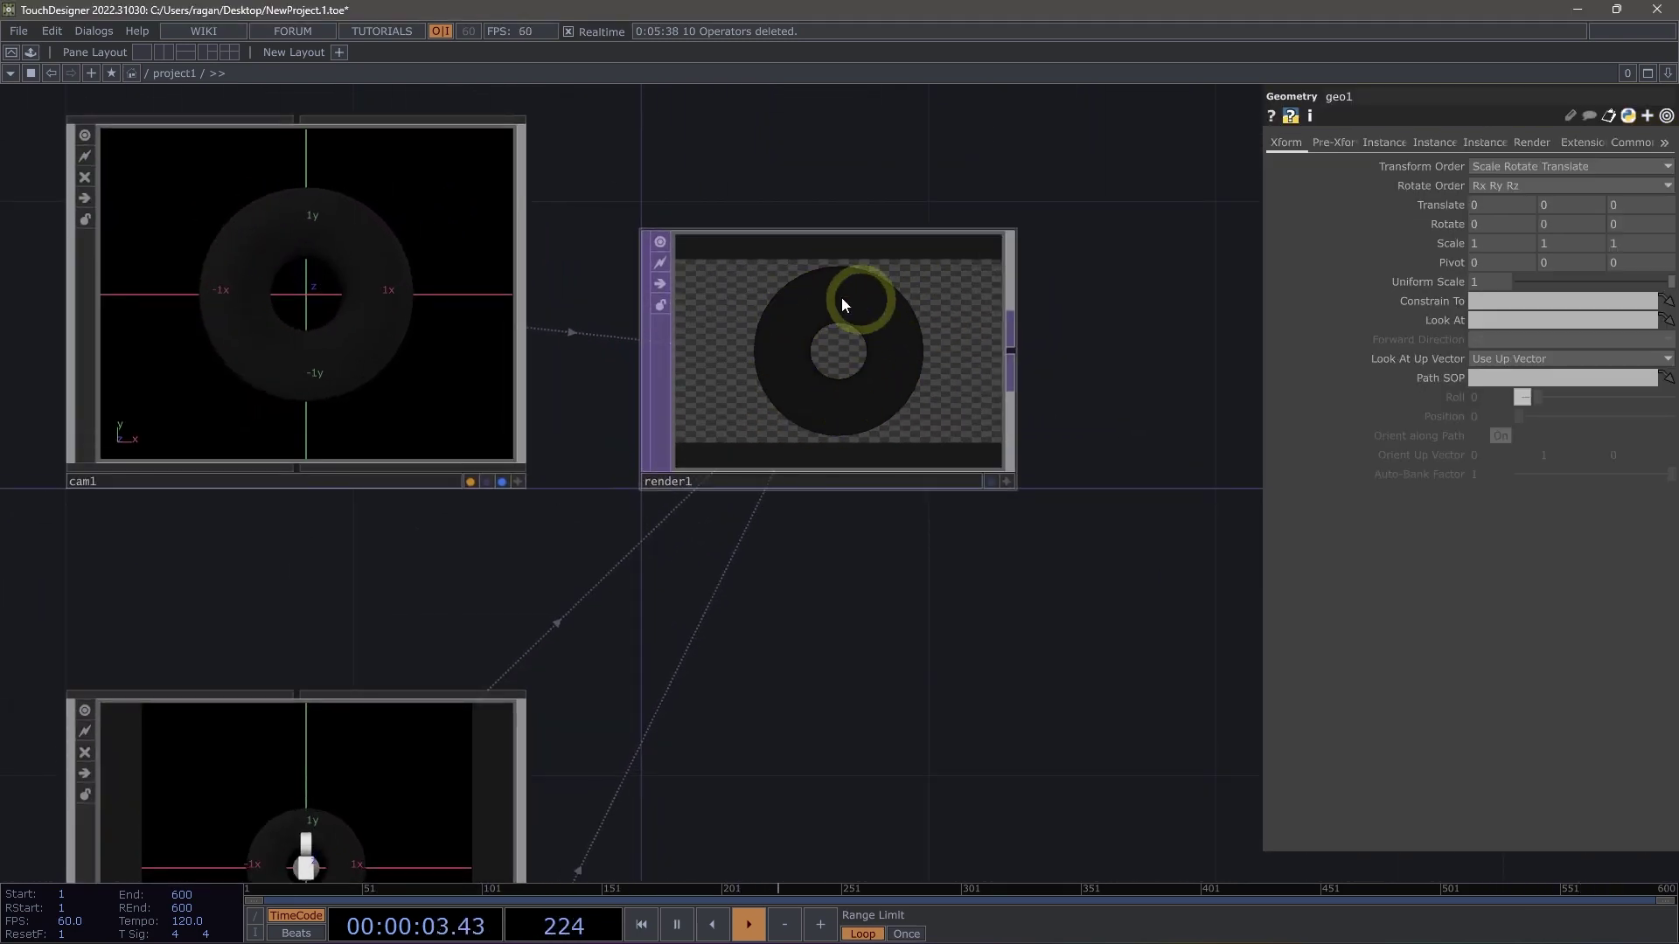
{"action": "scroll", "coordinate": [802, 341], "scroll_direction": "up", "scroll_amount": 3}
{"action": "scroll", "coordinate": [816, 405], "scroll_direction": "down", "scroll_amount": 3}
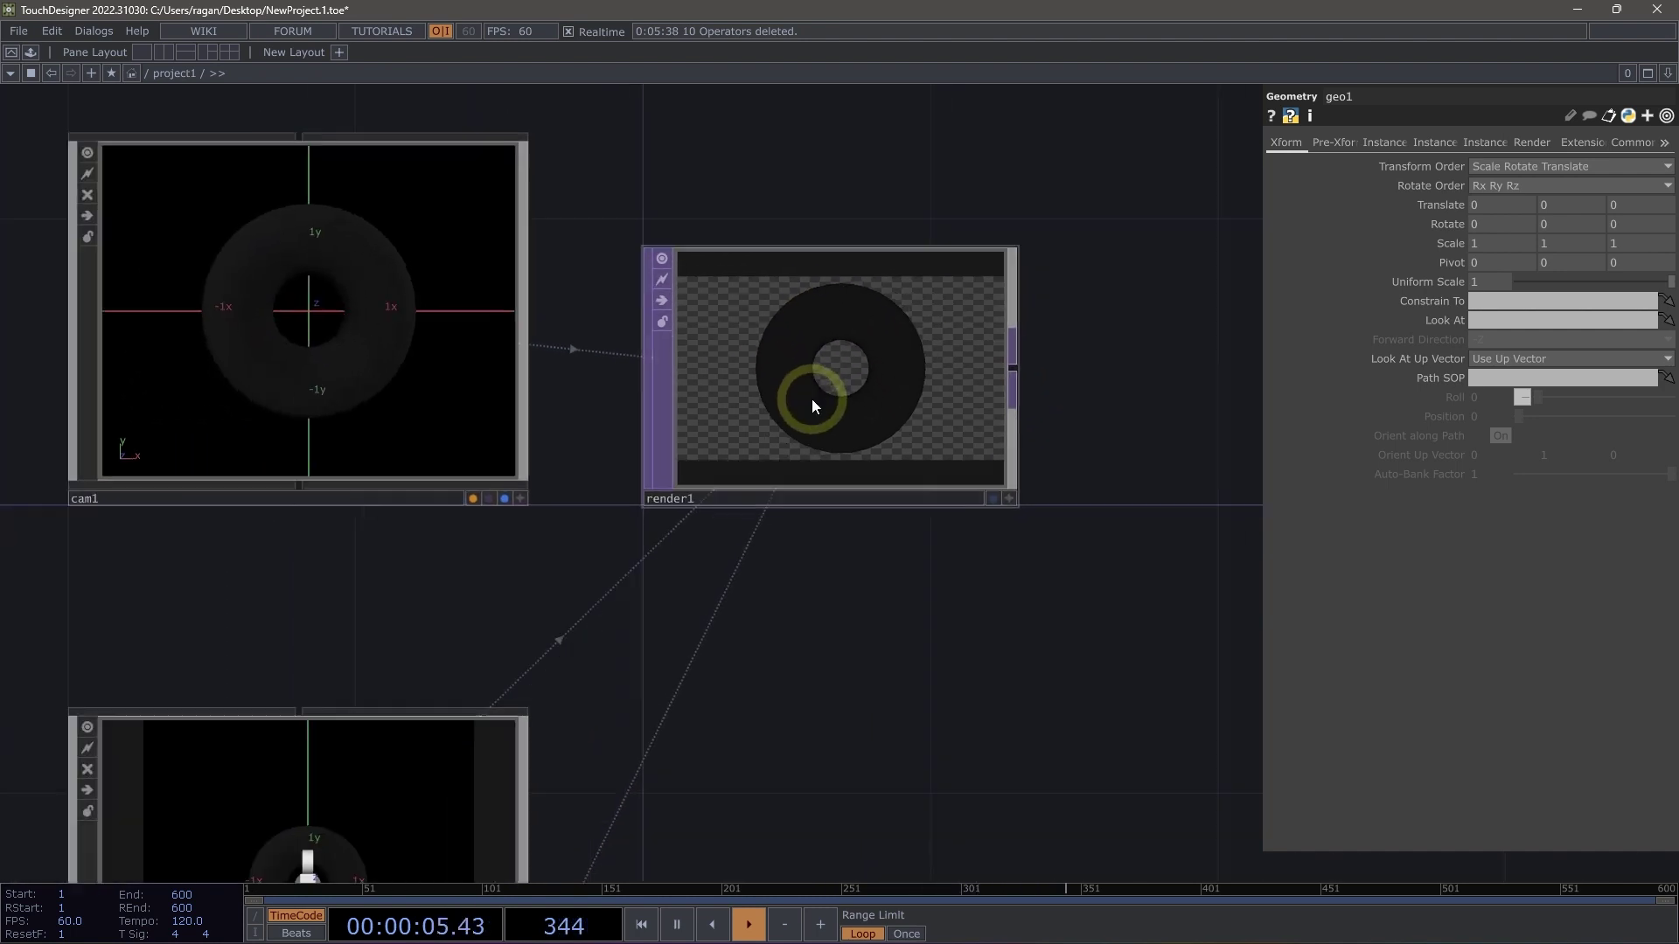
{"action": "scroll", "coordinate": [815, 401], "scroll_direction": "down", "scroll_amount": 4}
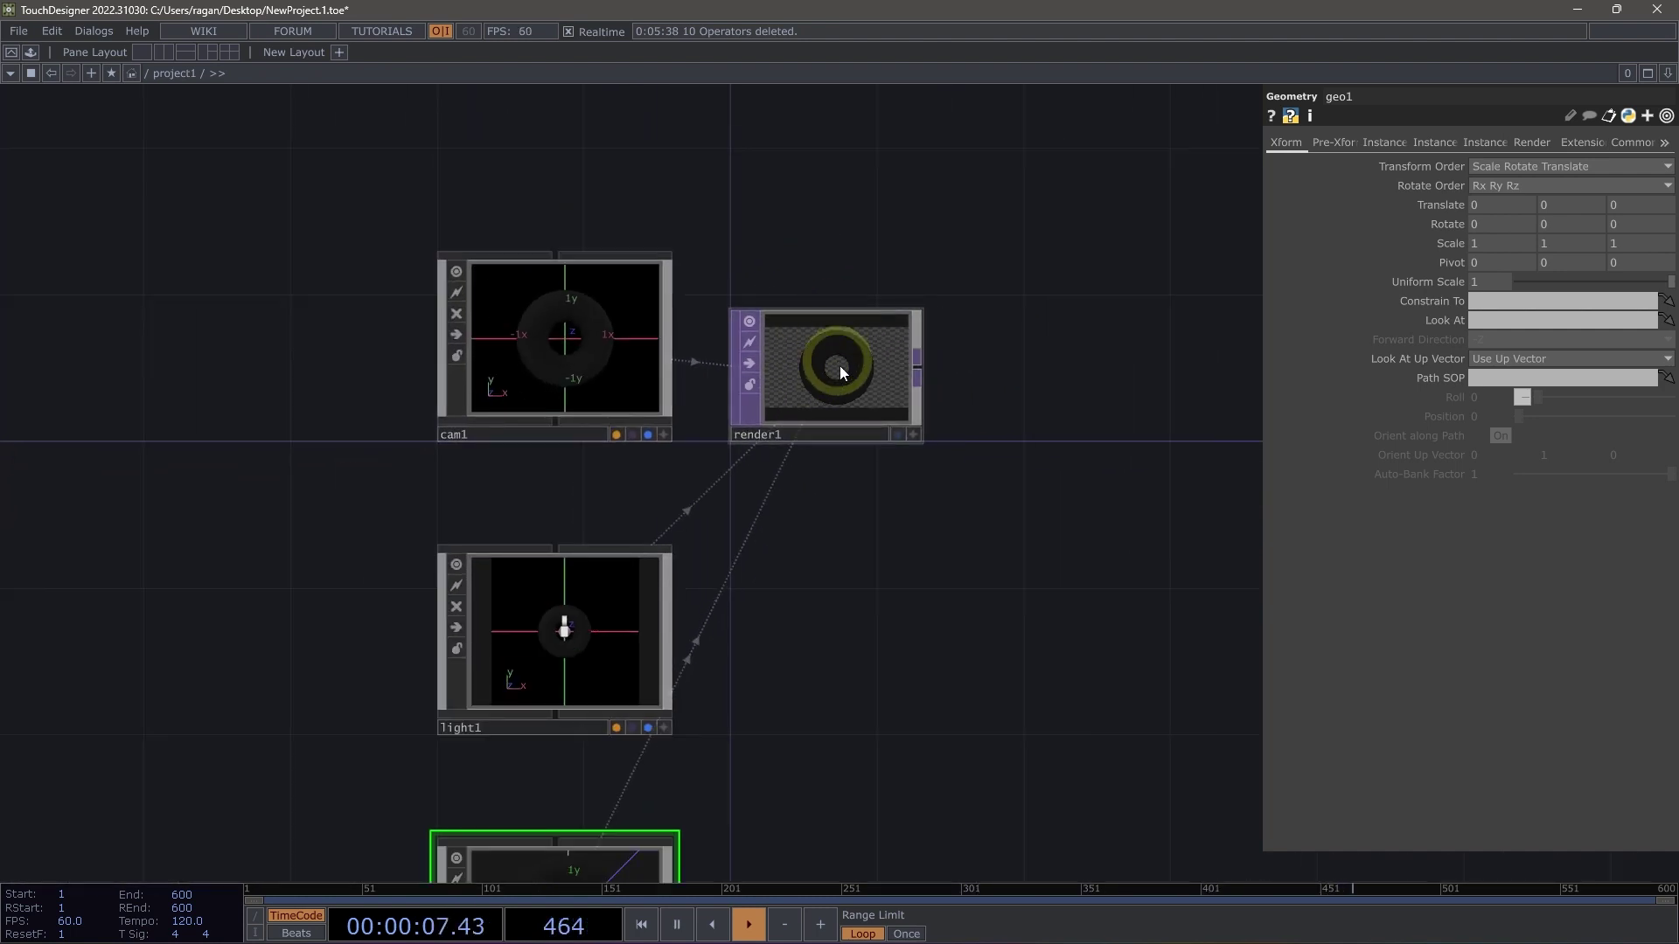
{"action": "left_click_drag", "start_coordinate": [823, 258], "coordinate": [804, 336]}
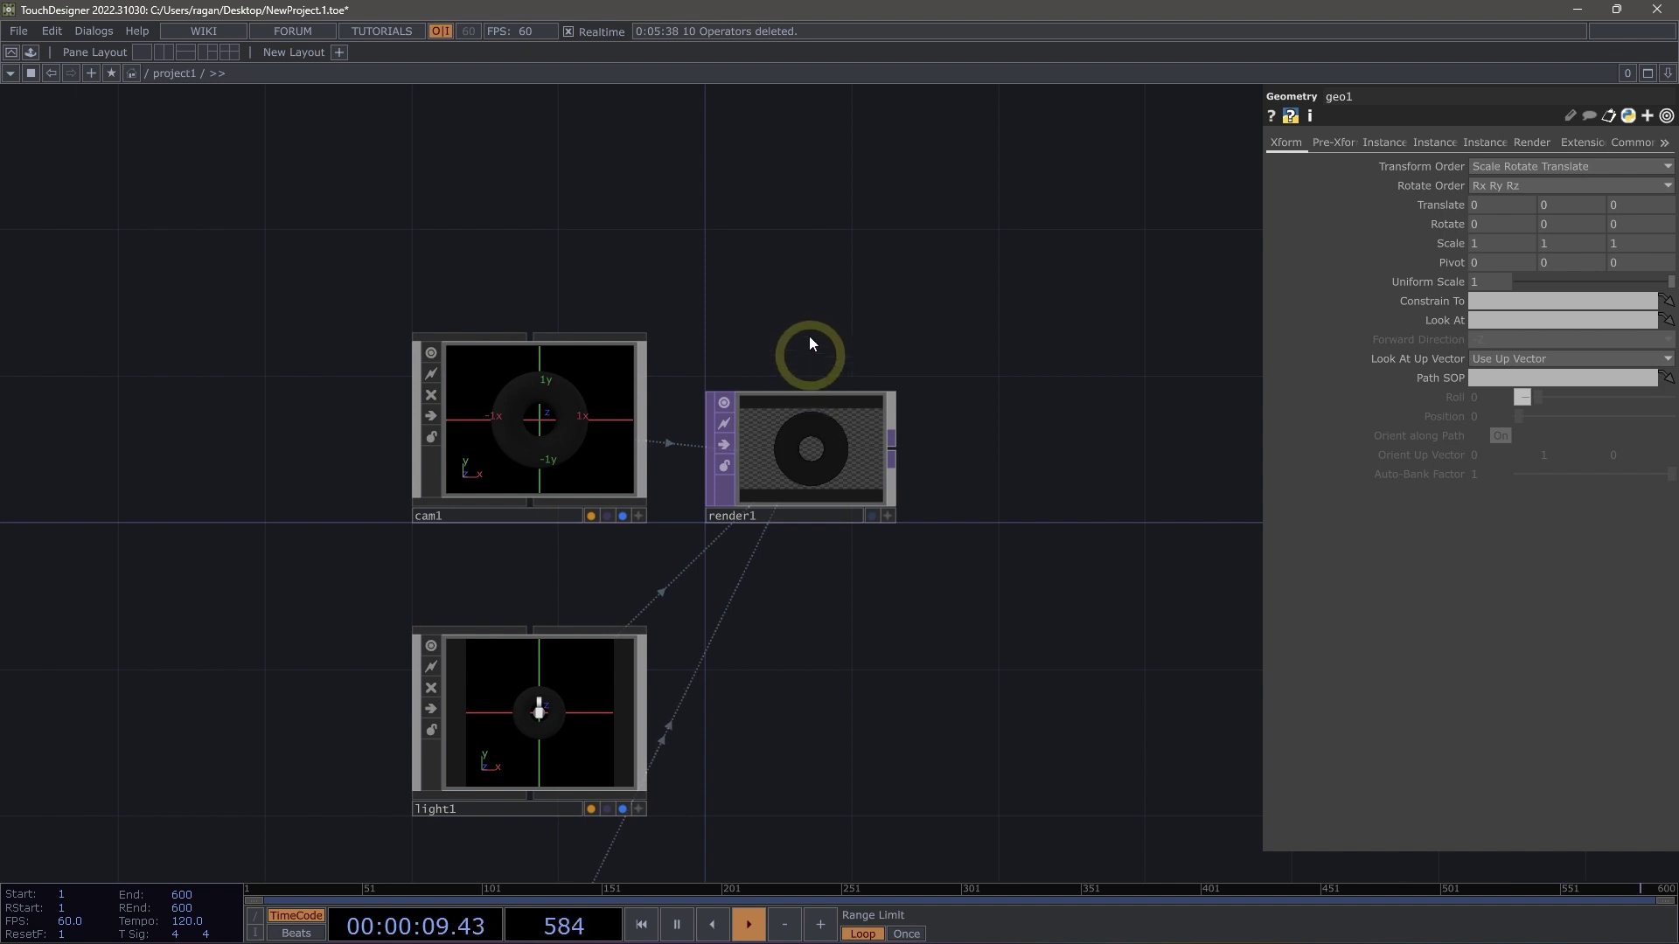
{"action": "left_click_drag", "start_coordinate": [770, 226], "coordinate": [767, 287]}
{"action": "key", "text": "Tab"}
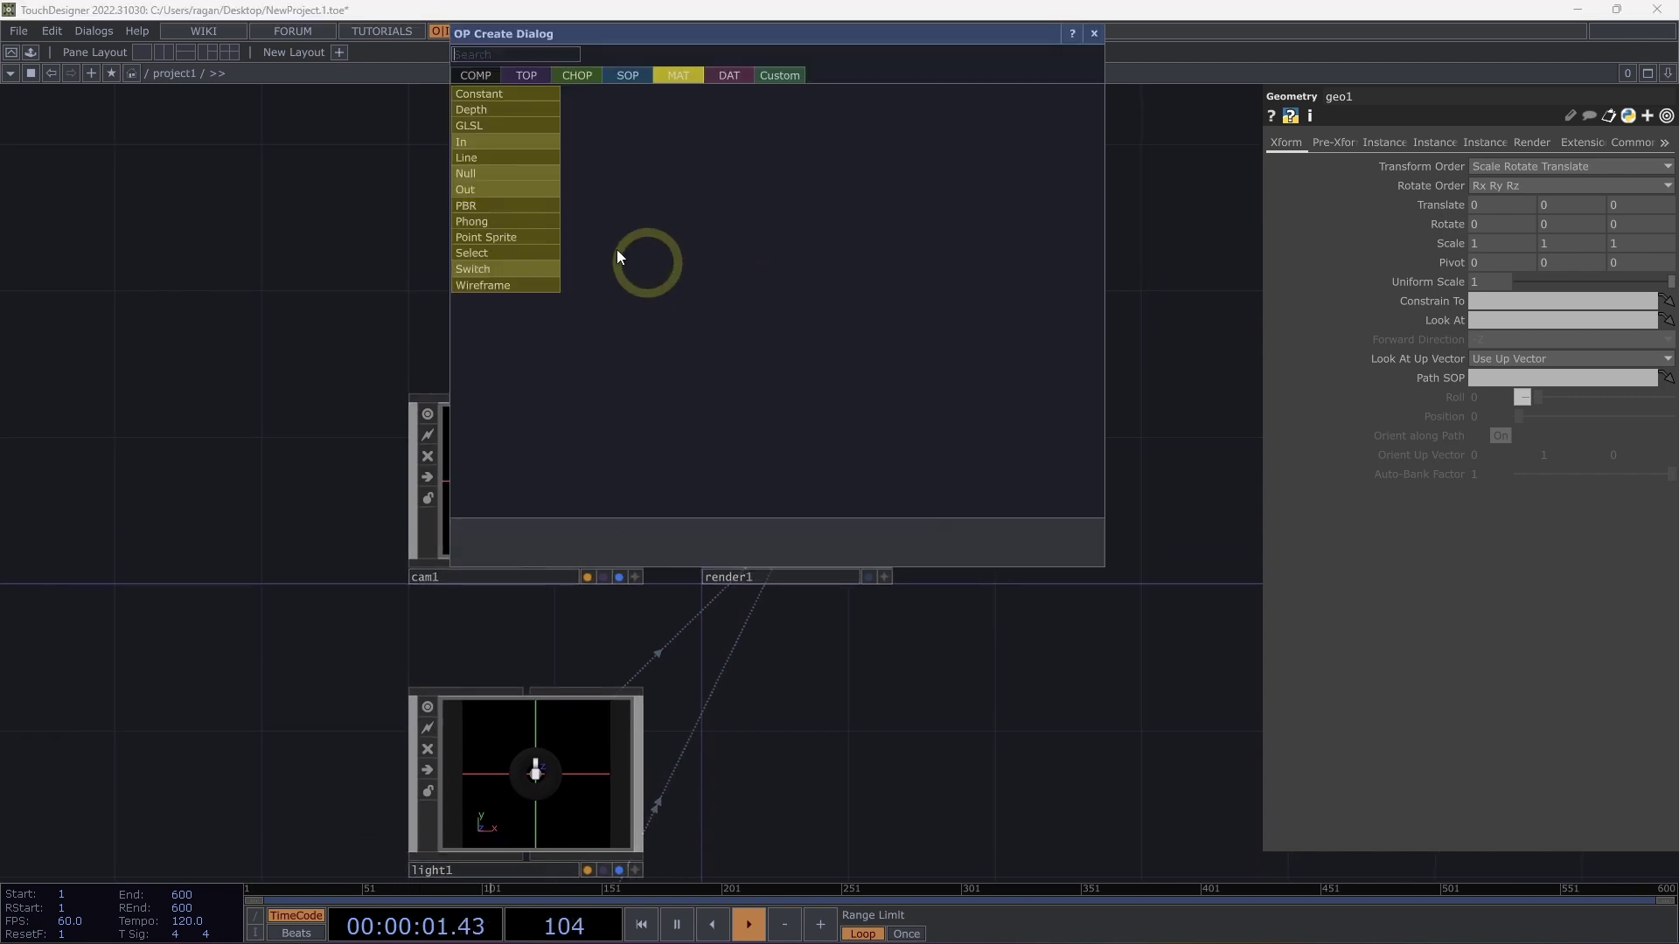
{"action": "left_click", "coordinate": [483, 79]}
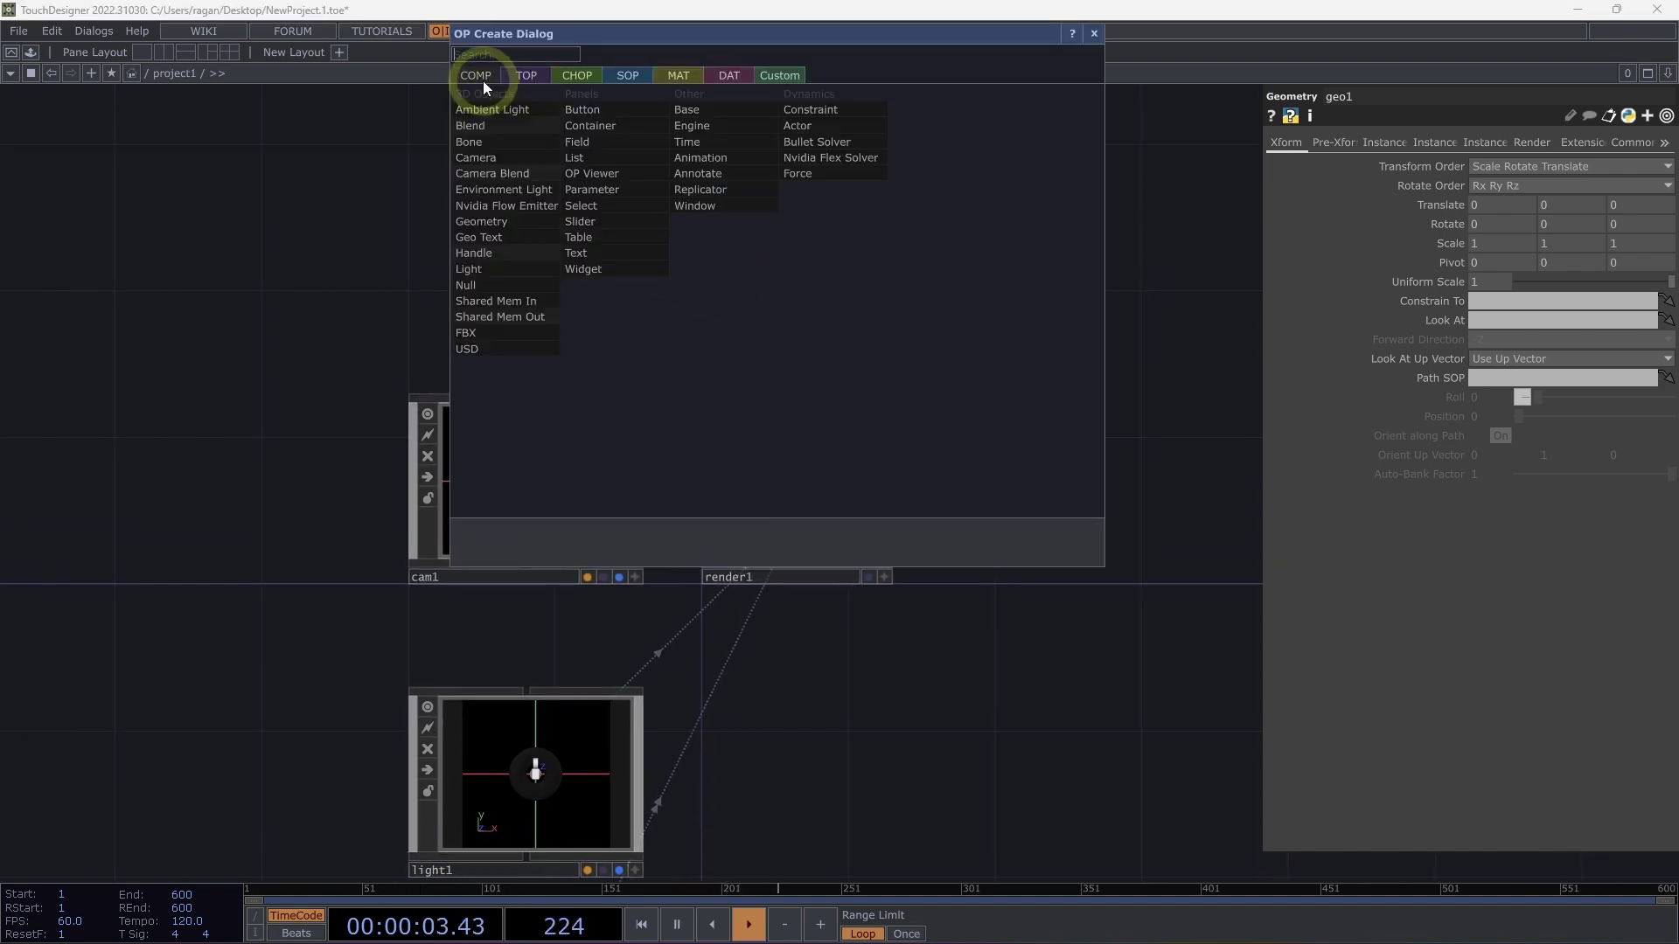
{"action": "left_click", "coordinate": [512, 190]}
{"action": "left_click", "coordinate": [540, 203]}
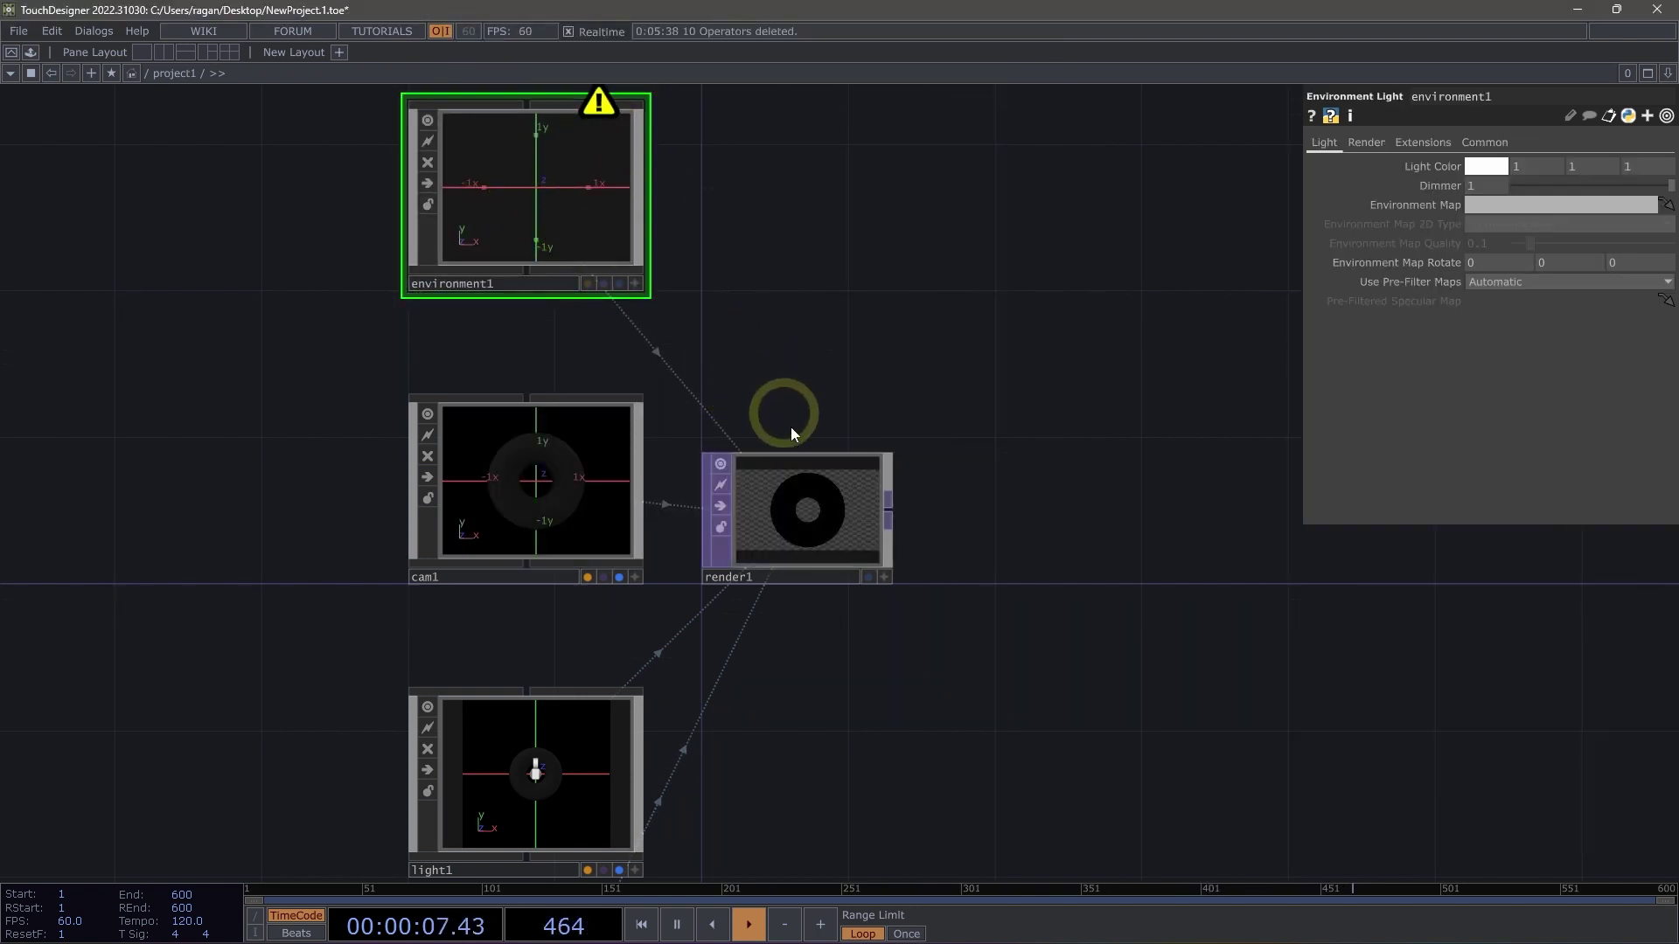
- Add a Movie File In TOP to the left of the environment light
{"action": "left_click_drag", "start_coordinate": [765, 647], "coordinate": [748, 381]}
{"action": "scroll", "coordinate": [748, 379], "scroll_direction": "down", "scroll_amount": 3}
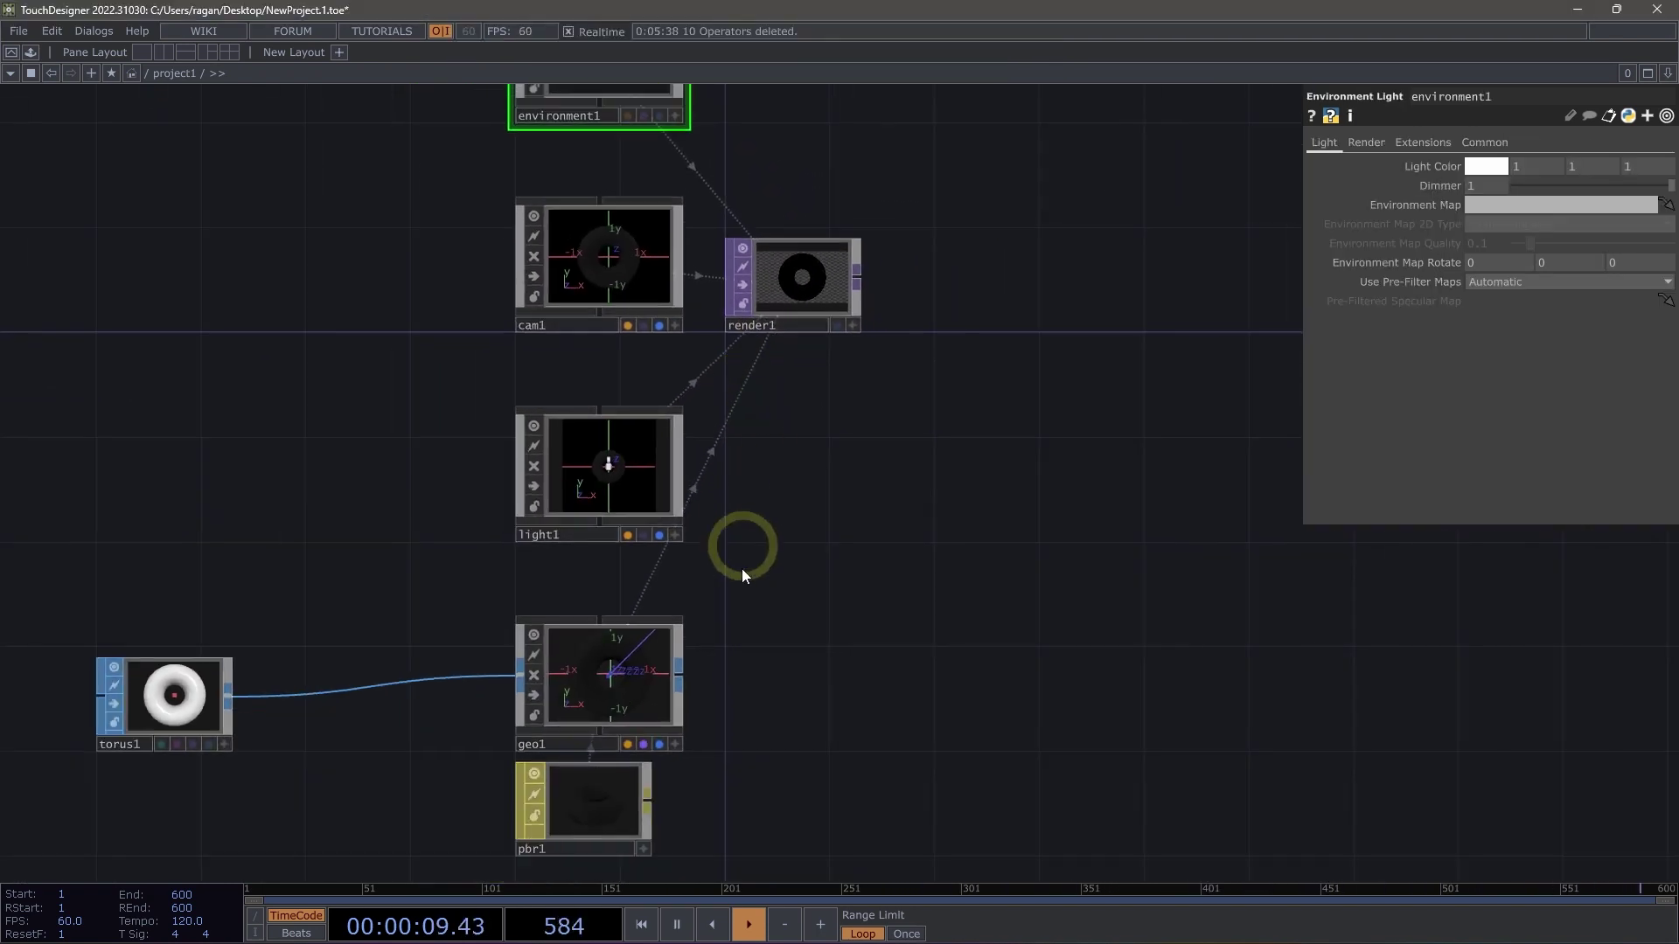
{"action": "left_click_drag", "start_coordinate": [768, 492], "coordinate": [779, 595]}
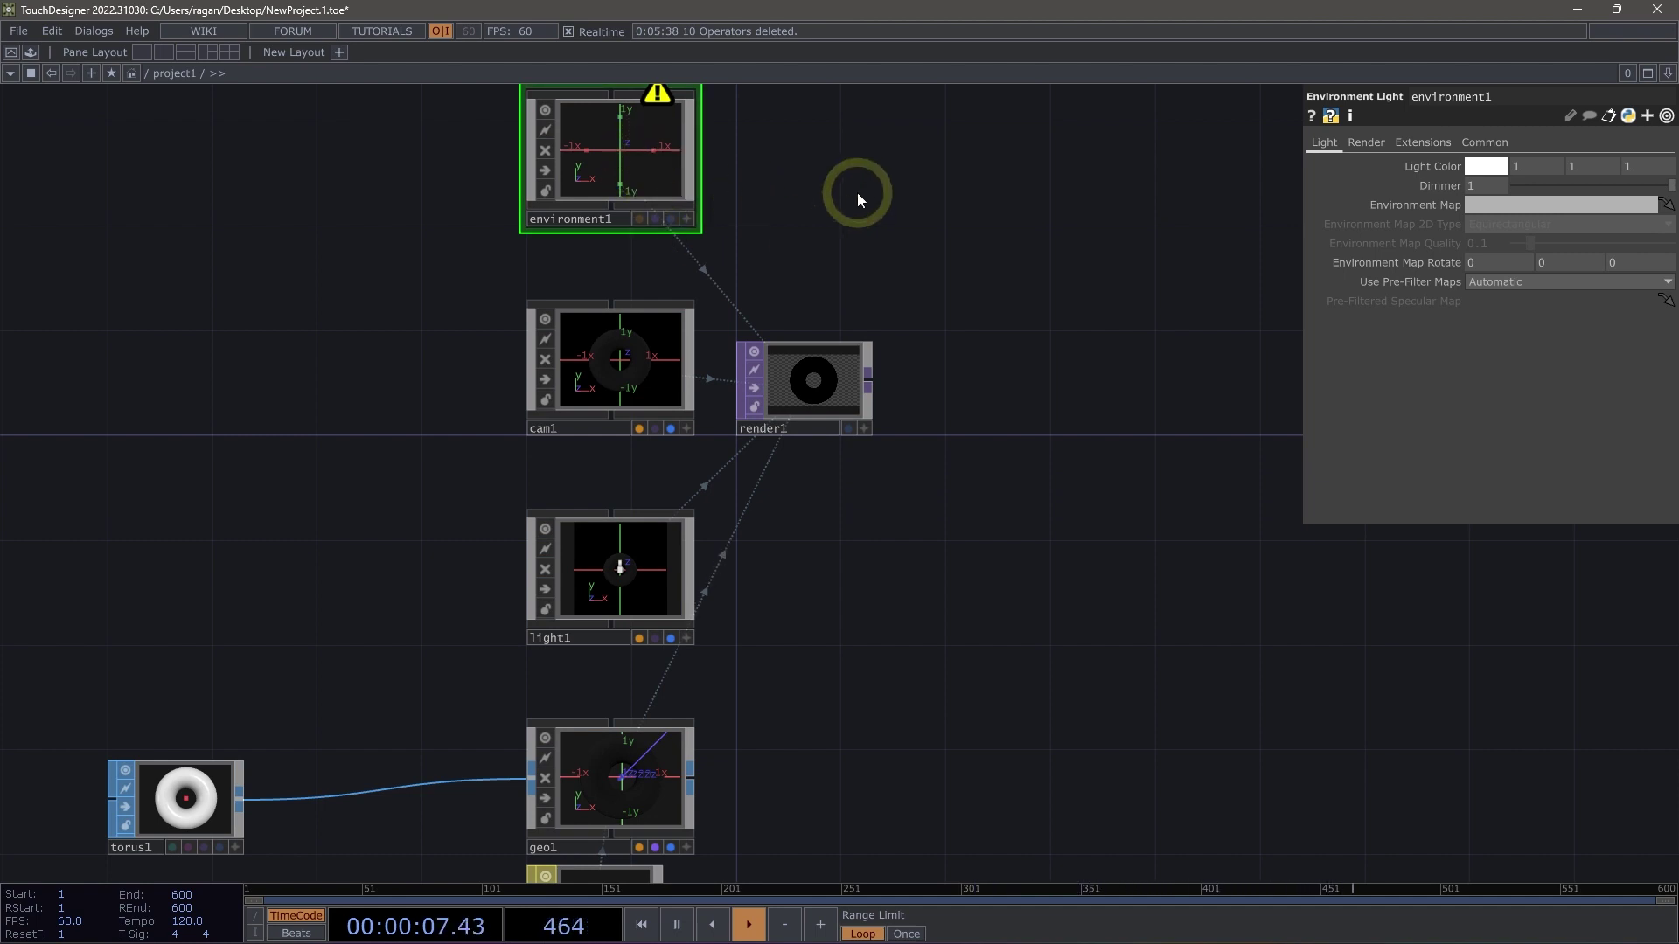
{"action": "left_click_drag", "start_coordinate": [764, 175], "coordinate": [779, 255]}
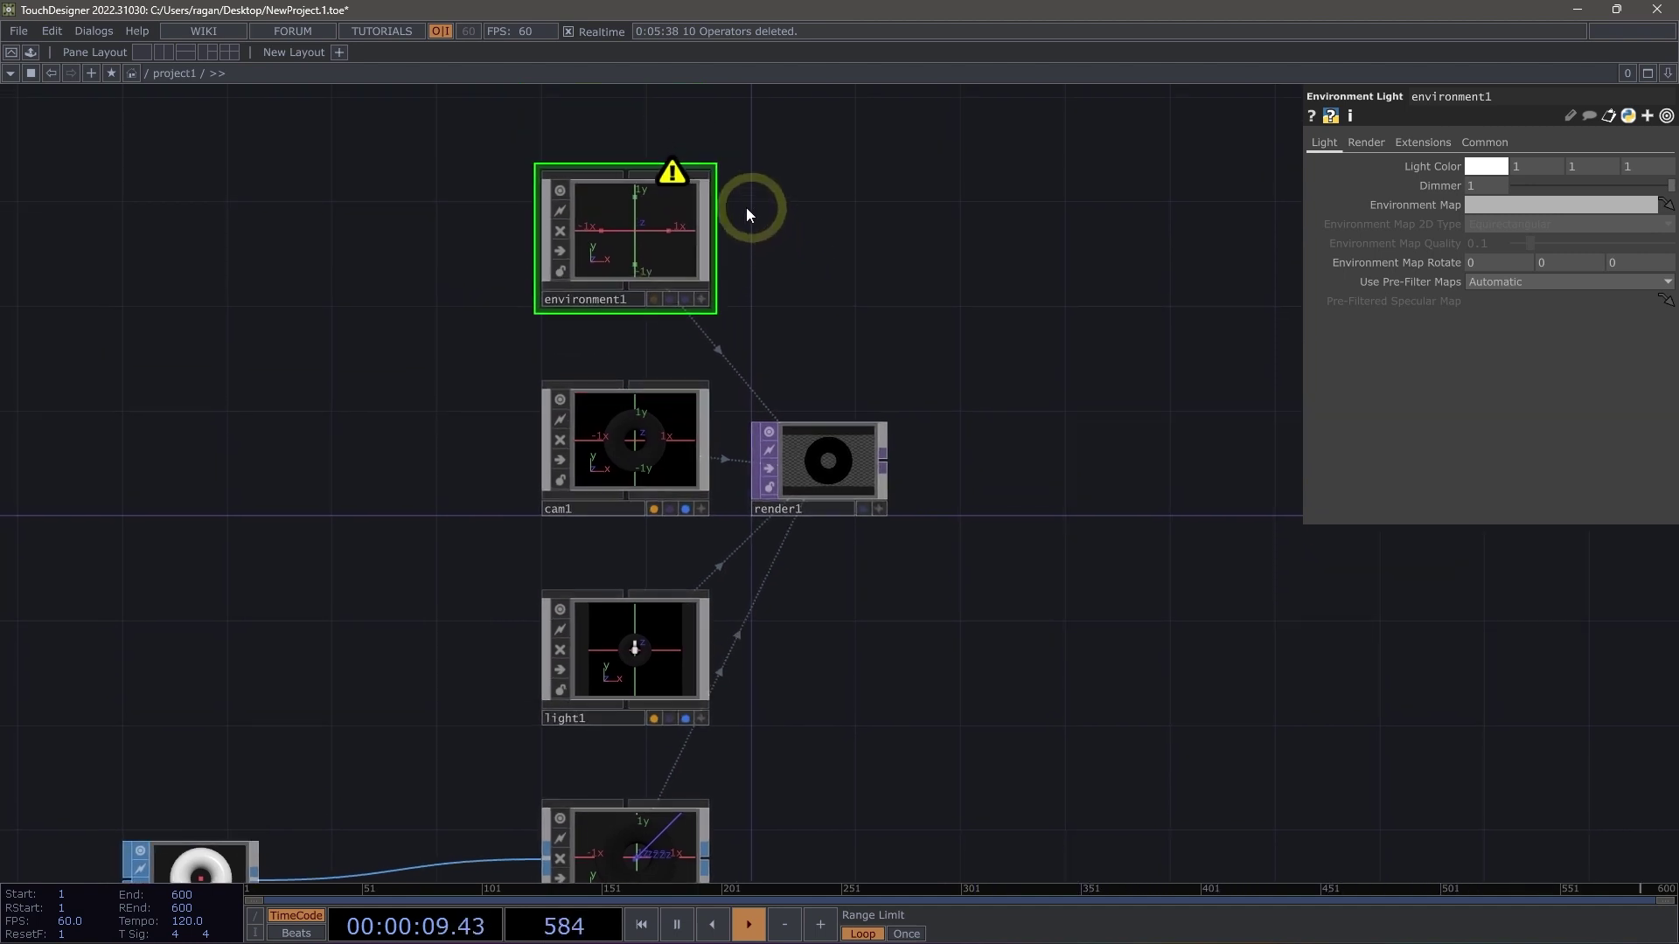
{"action": "double_click", "coordinate": [353, 261]}
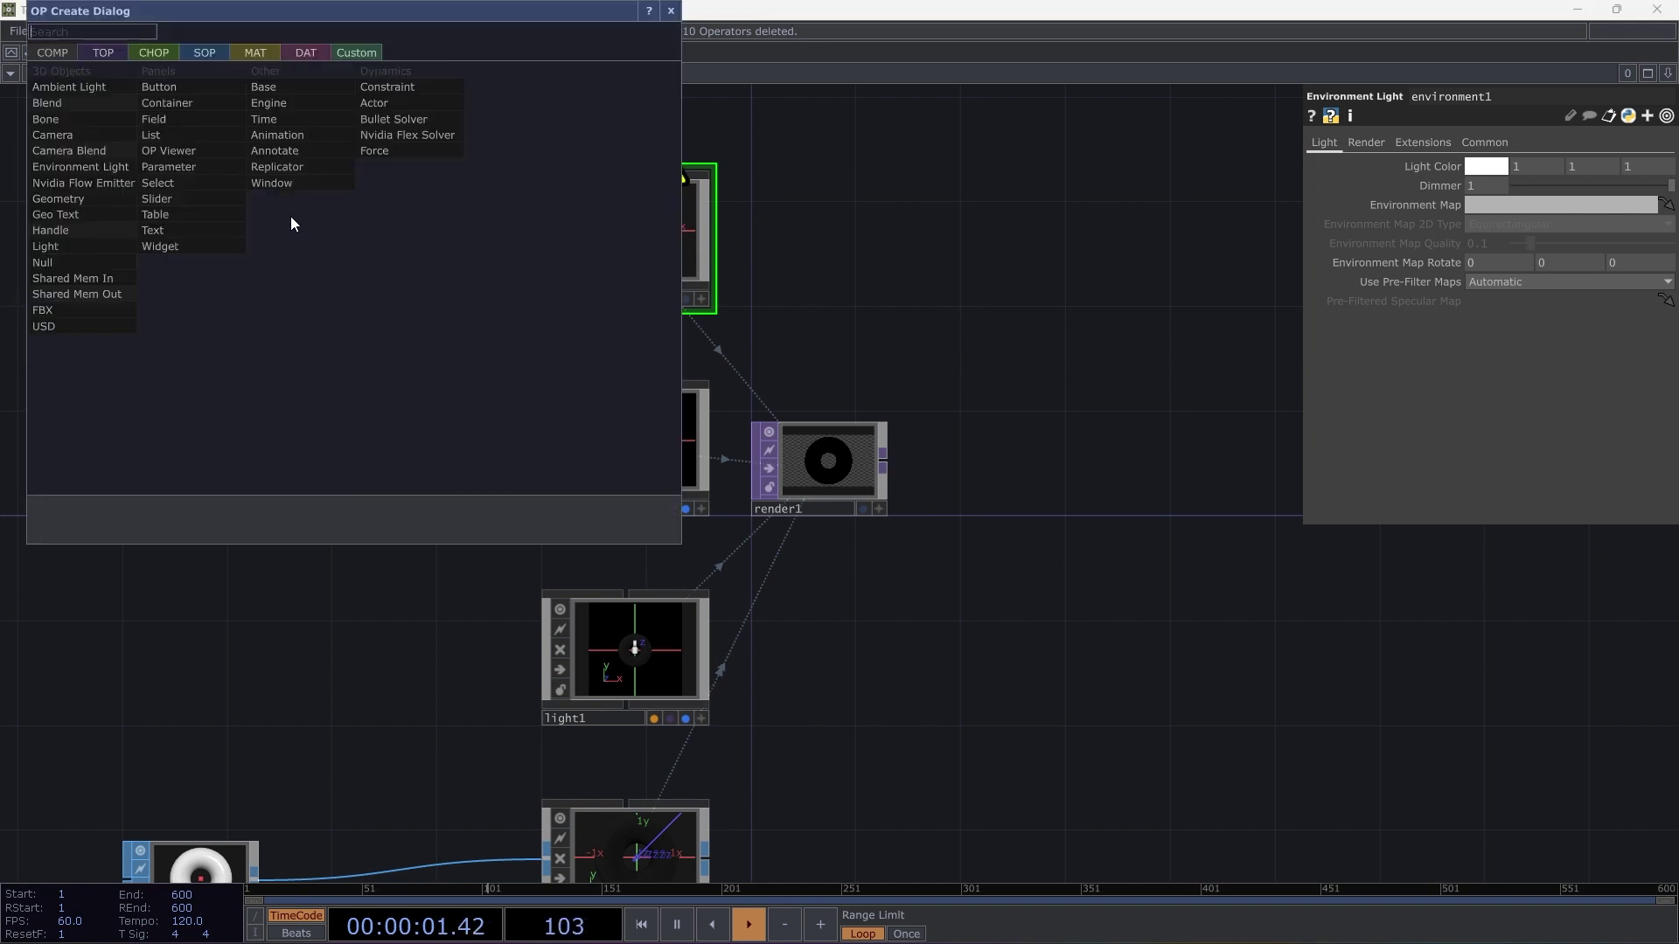
{"action": "left_click", "coordinate": [110, 54]}
{"action": "type", "text": "mov"}
{"action": "left_click", "coordinate": [192, 470]}
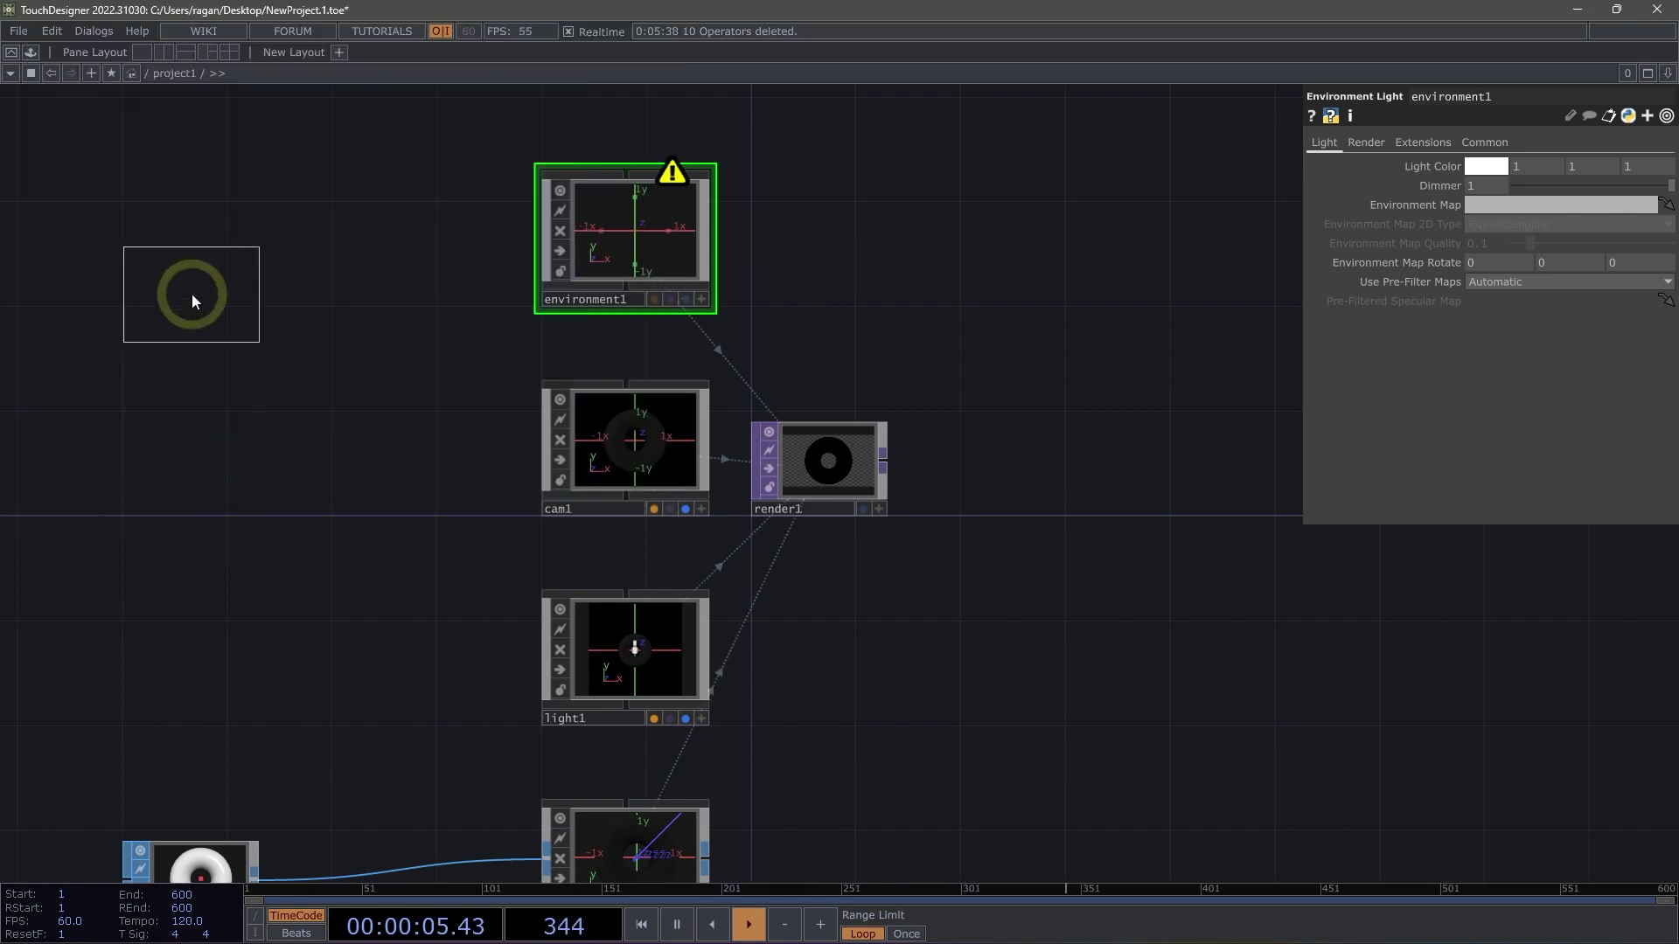
{"action": "left_click", "coordinate": [207, 255]}
{"action": "left_click_drag", "start_coordinate": [206, 255], "coordinate": [194, 259]}
- Append a Null TOP to the Movie File In and place it between that node and the environment light
{"action": "key", "text": "alt+n"}
{"action": "left_click", "coordinate": [422, 257]}
{"action": "left_click_drag", "start_coordinate": [425, 263], "coordinate": [405, 266]}
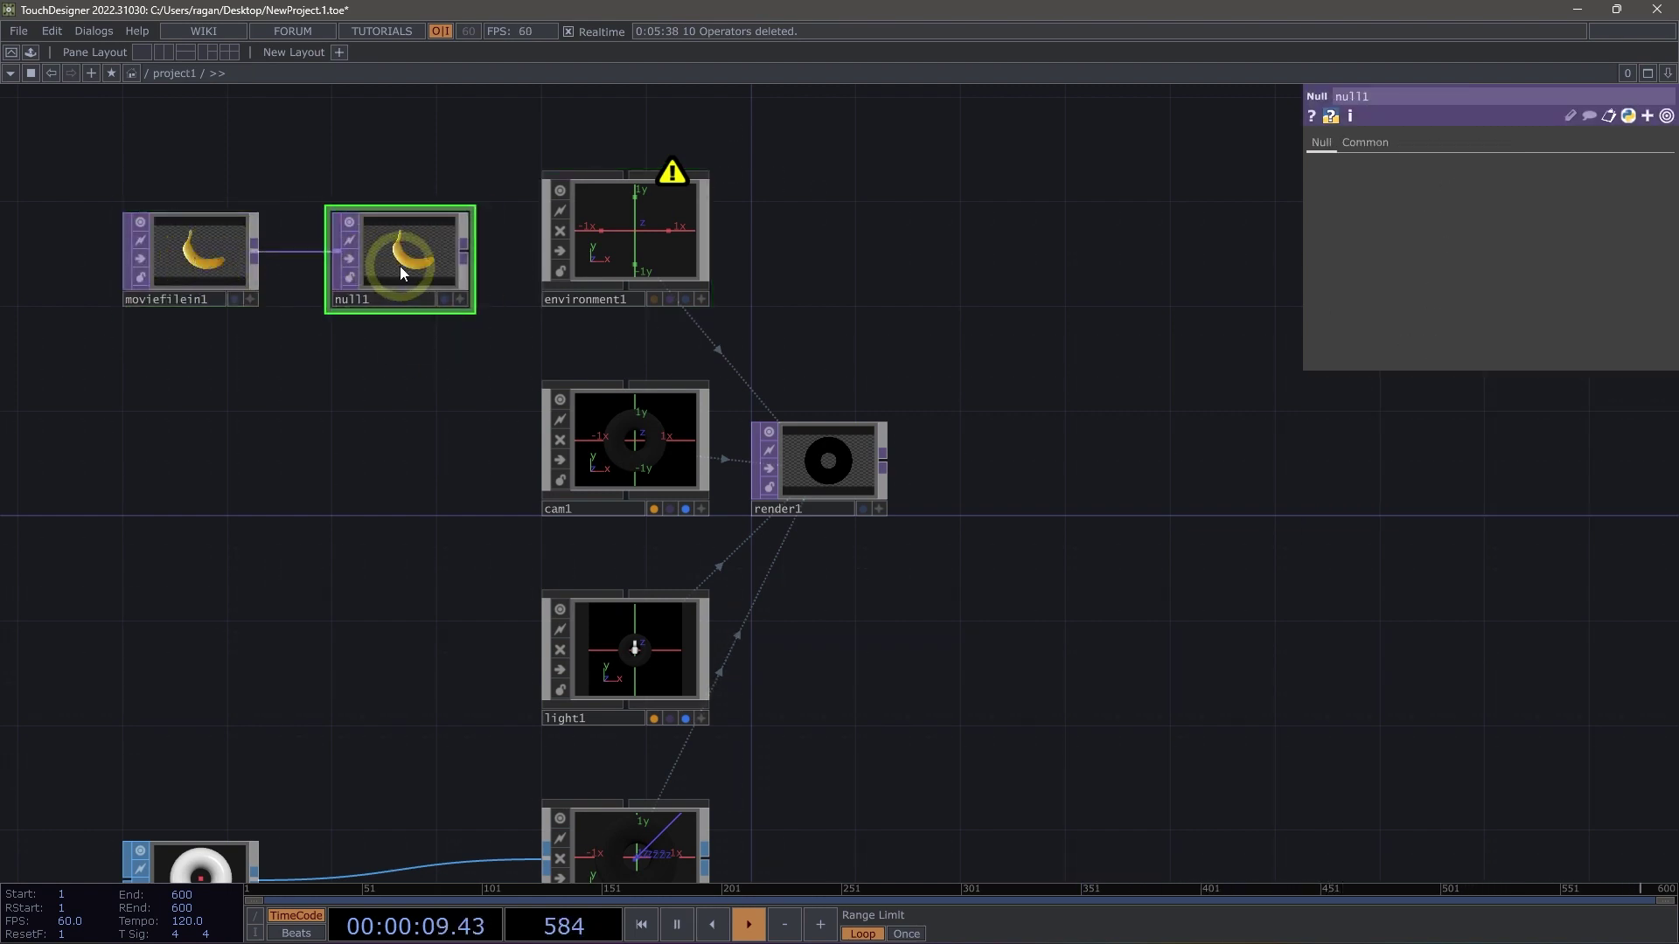
- Load the sample image CloudyOcean_2Kx1K_8bit.tif into the Movie File In TOP
{"action": "left_click", "coordinate": [206, 251]}
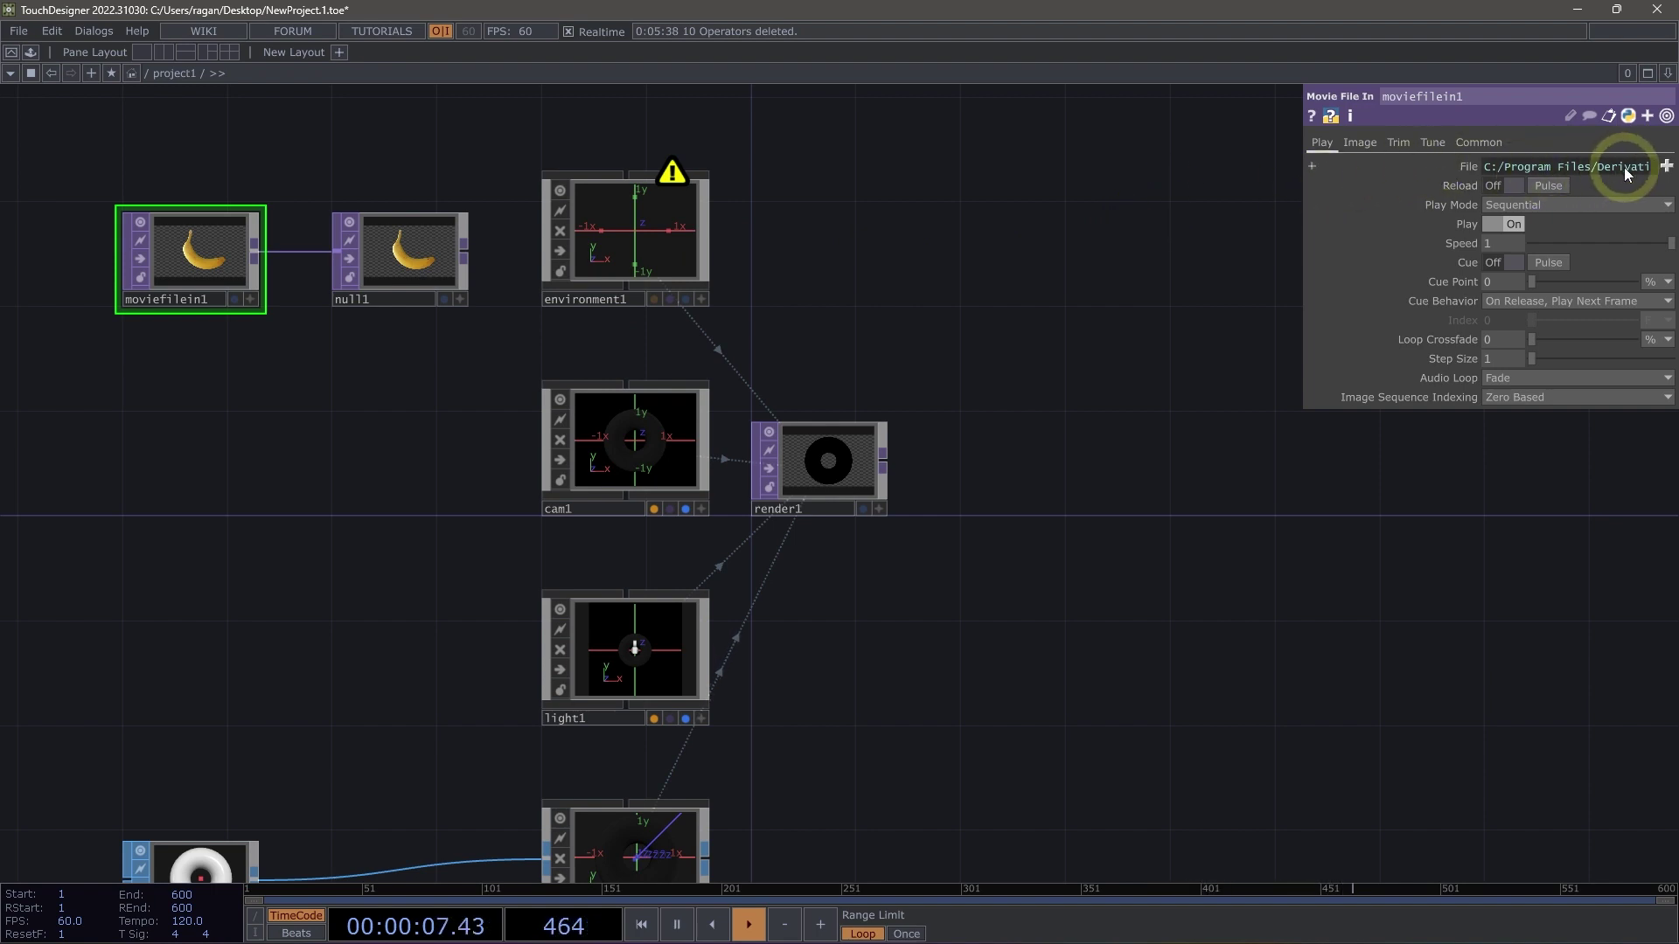
{"action": "left_click", "coordinate": [1666, 165]}
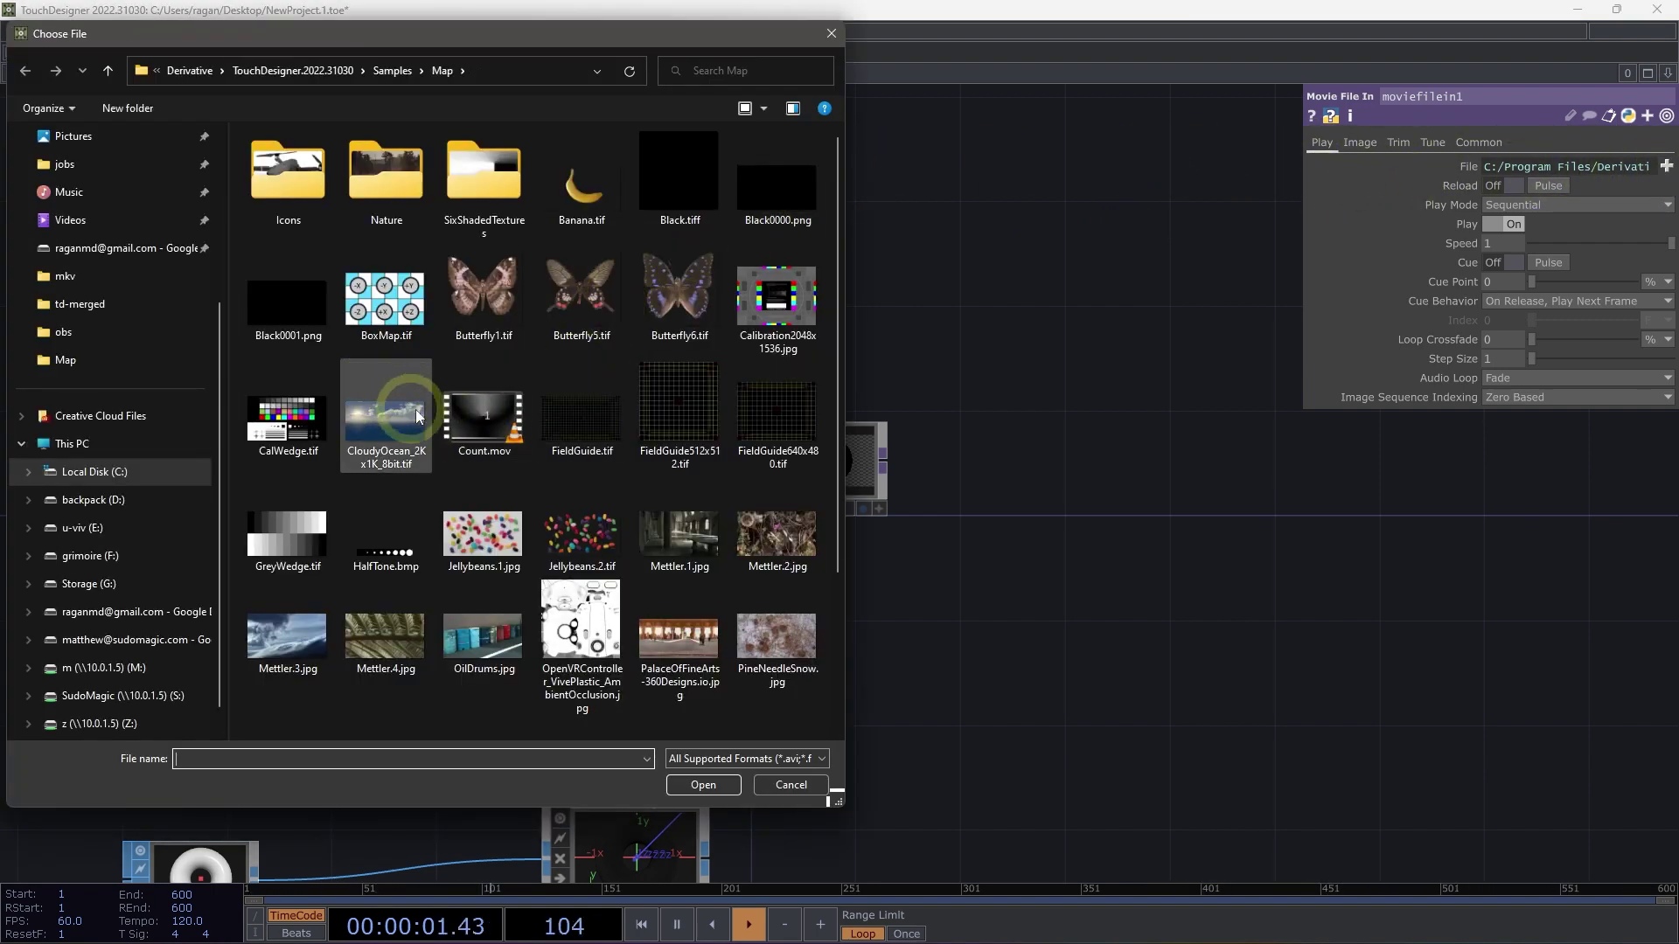
{"action": "left_click", "coordinate": [385, 429]}
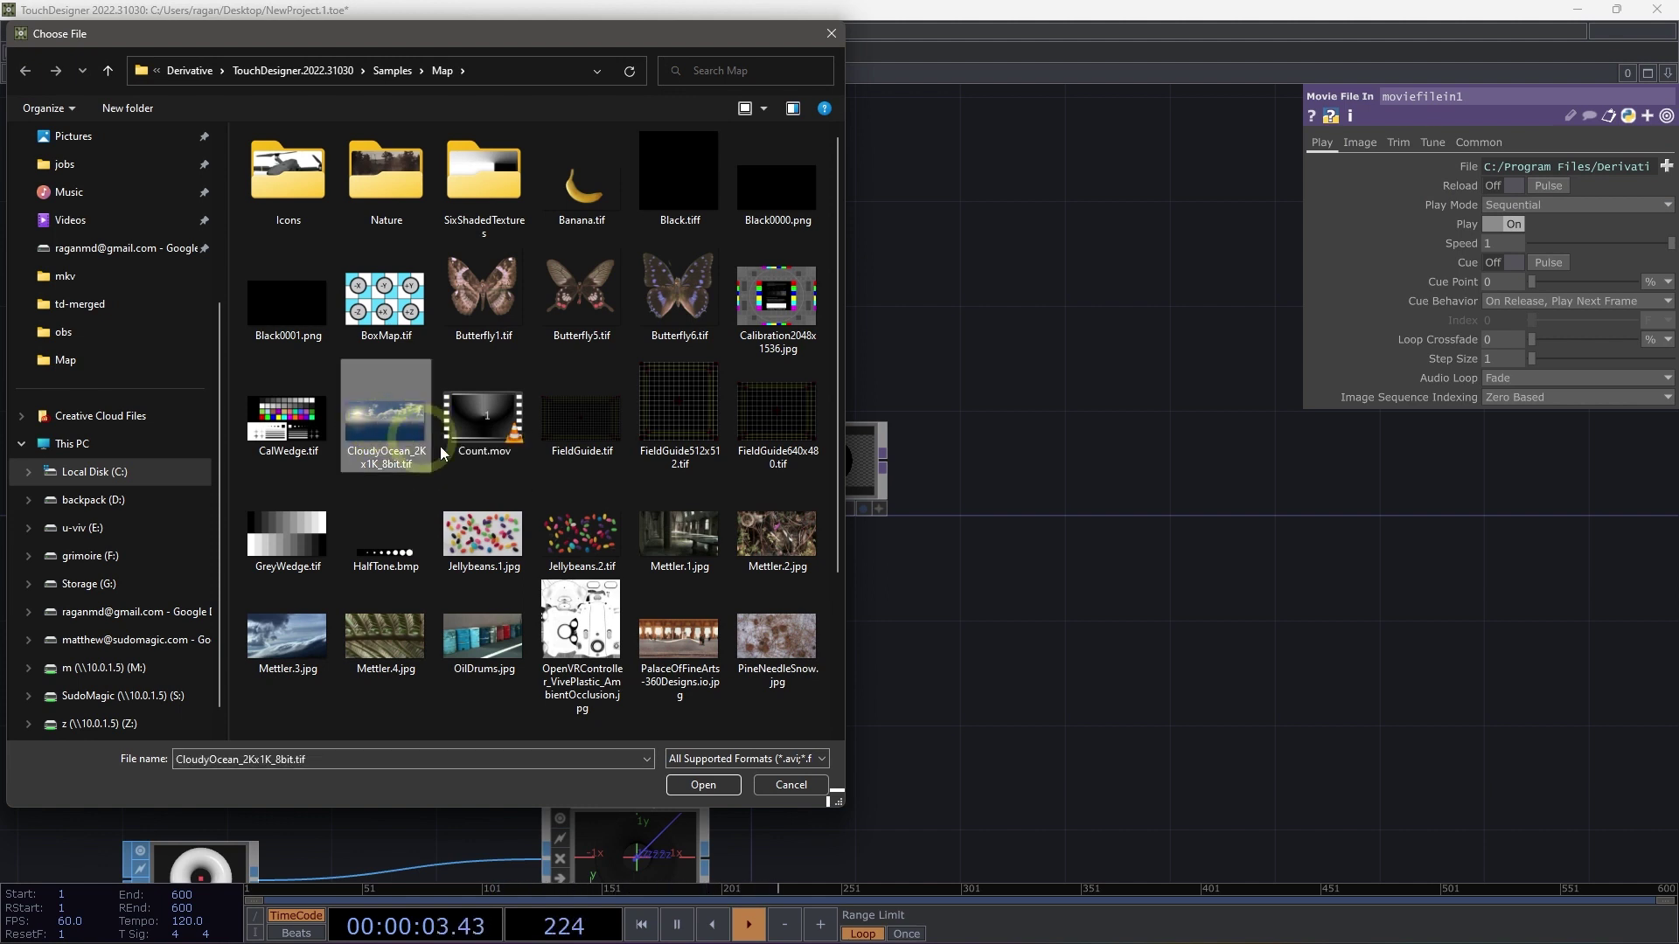
{"action": "left_click", "coordinate": [704, 782]}
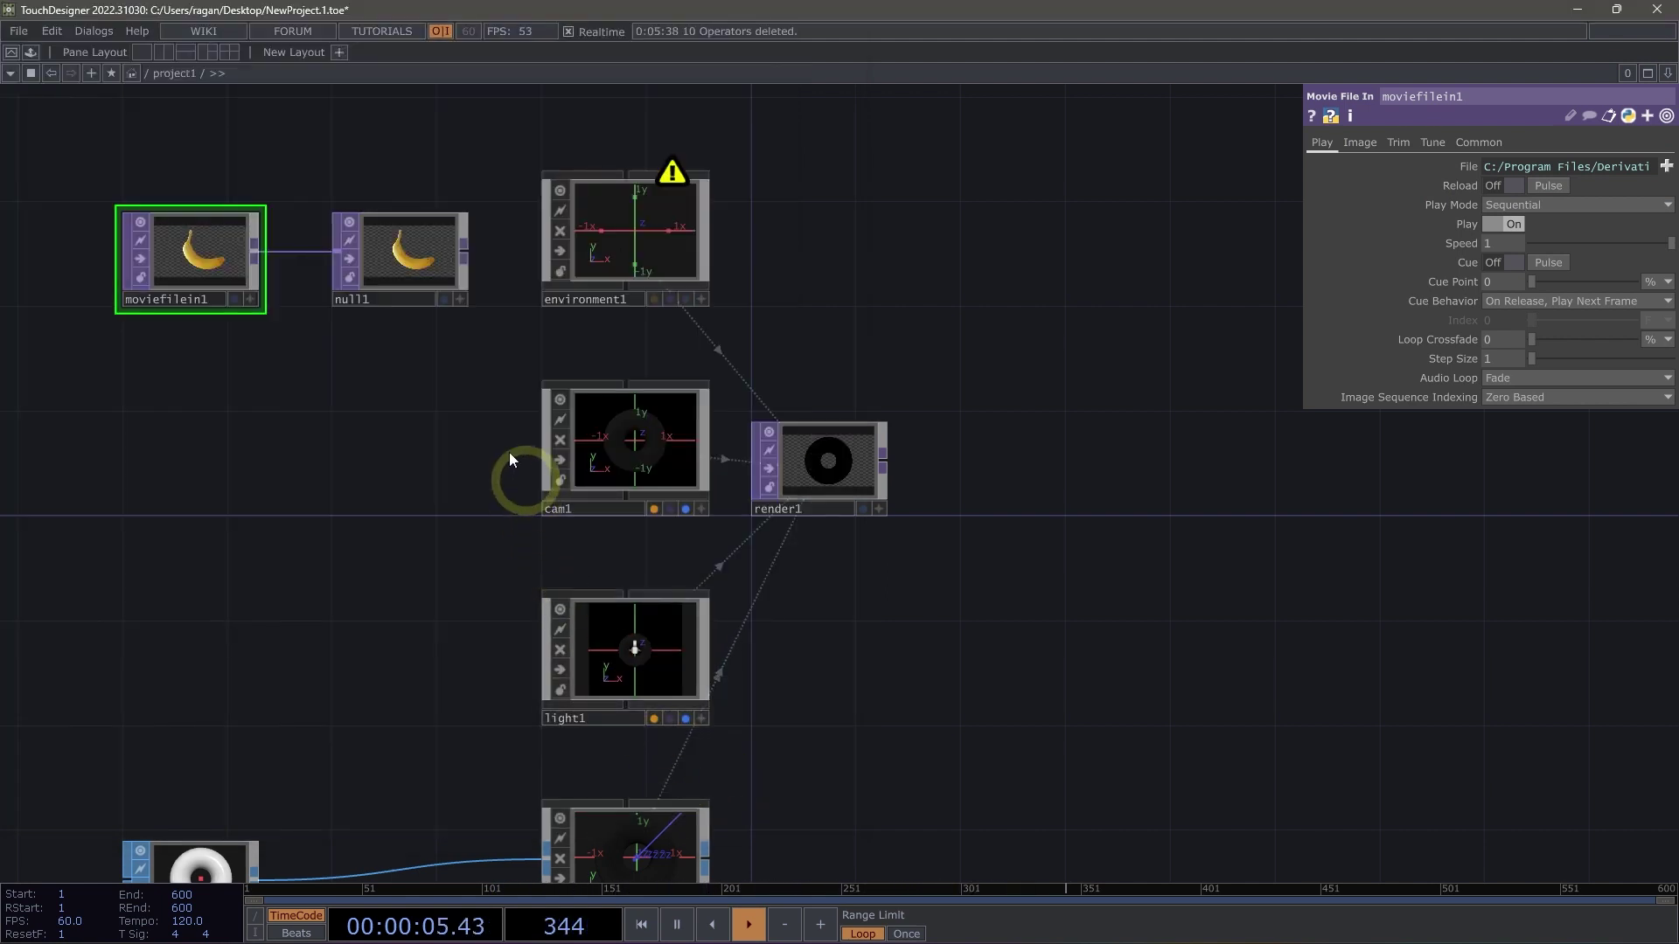
- Assign the Null TOP as the environment light's Environment Map
{"action": "scroll", "coordinate": [464, 427], "scroll_direction": "up", "scroll_amount": 5}
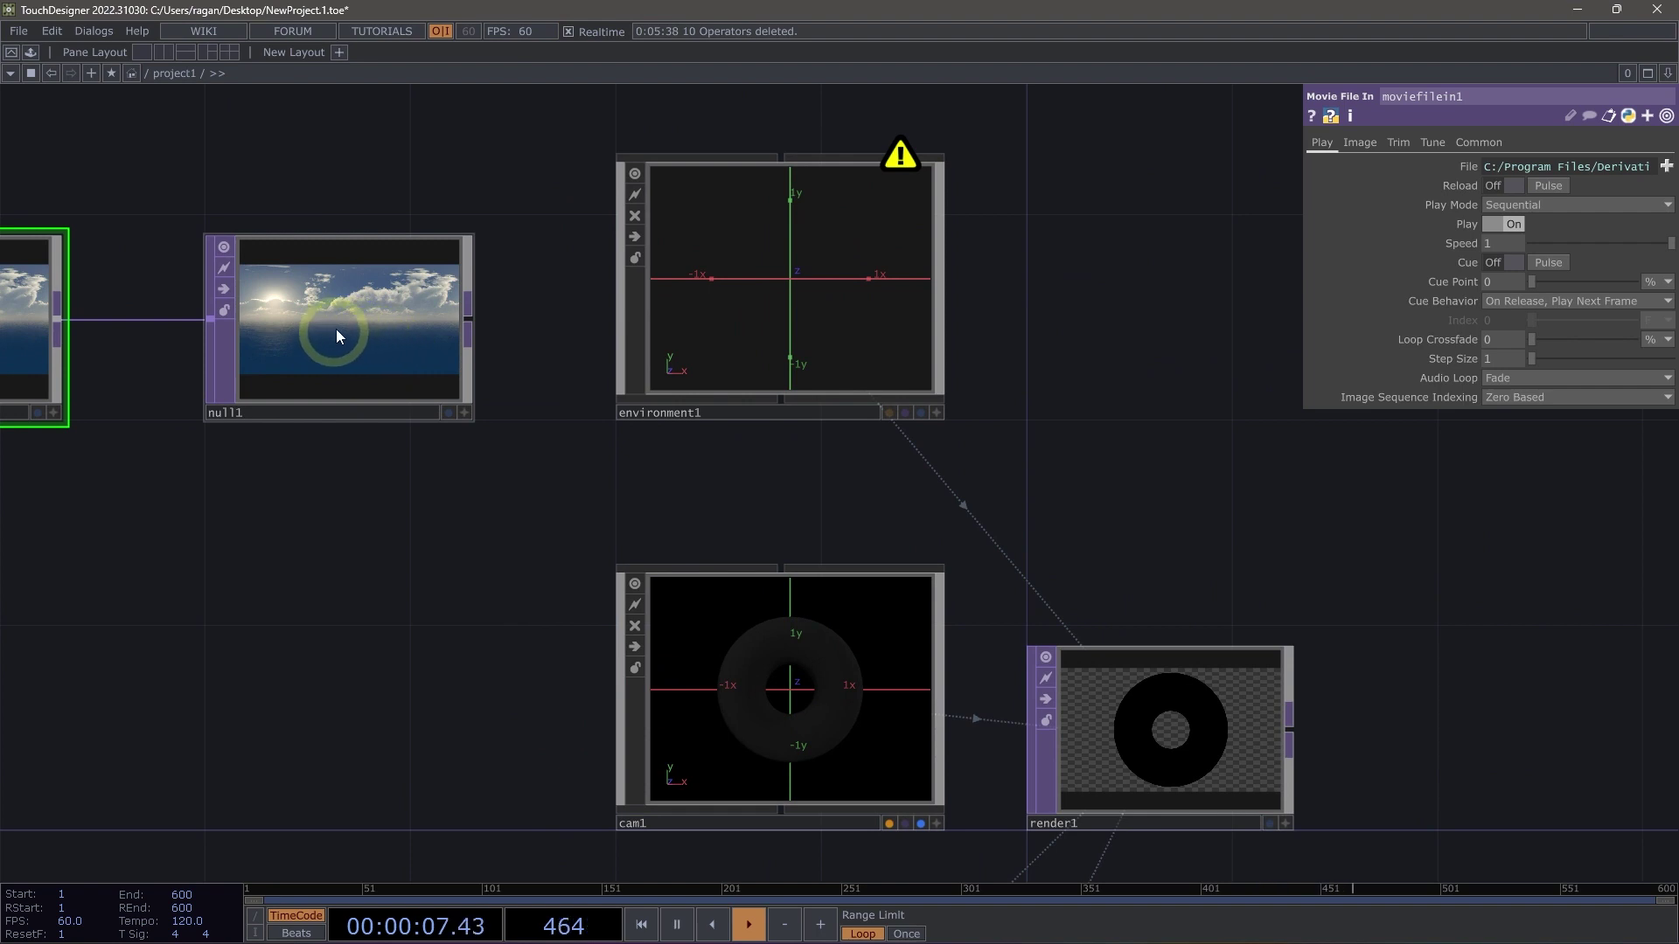
{"action": "left_click_drag", "start_coordinate": [353, 324], "coordinate": [786, 233]}
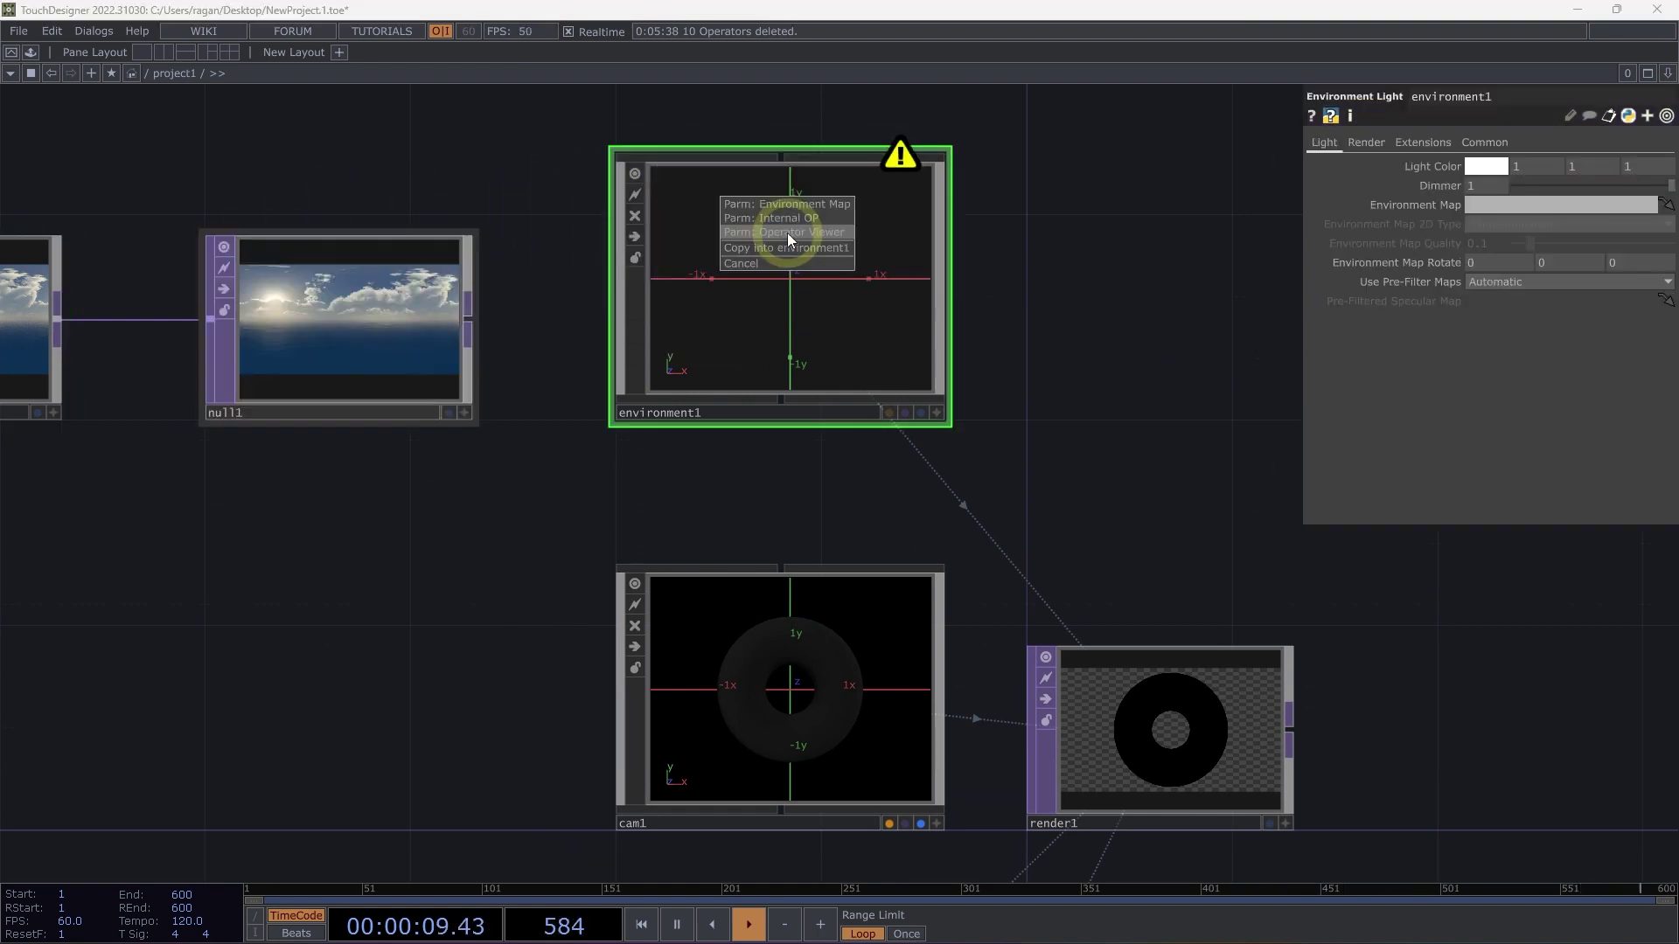
{"action": "left_click", "coordinate": [821, 207]}
- Examine the torus in the Render TOP and the PBR material's map parameters
{"action": "left_click_drag", "start_coordinate": [1240, 584], "coordinate": [1057, 306]}
{"action": "scroll", "coordinate": [1041, 536], "scroll_direction": "up", "scroll_amount": 6}
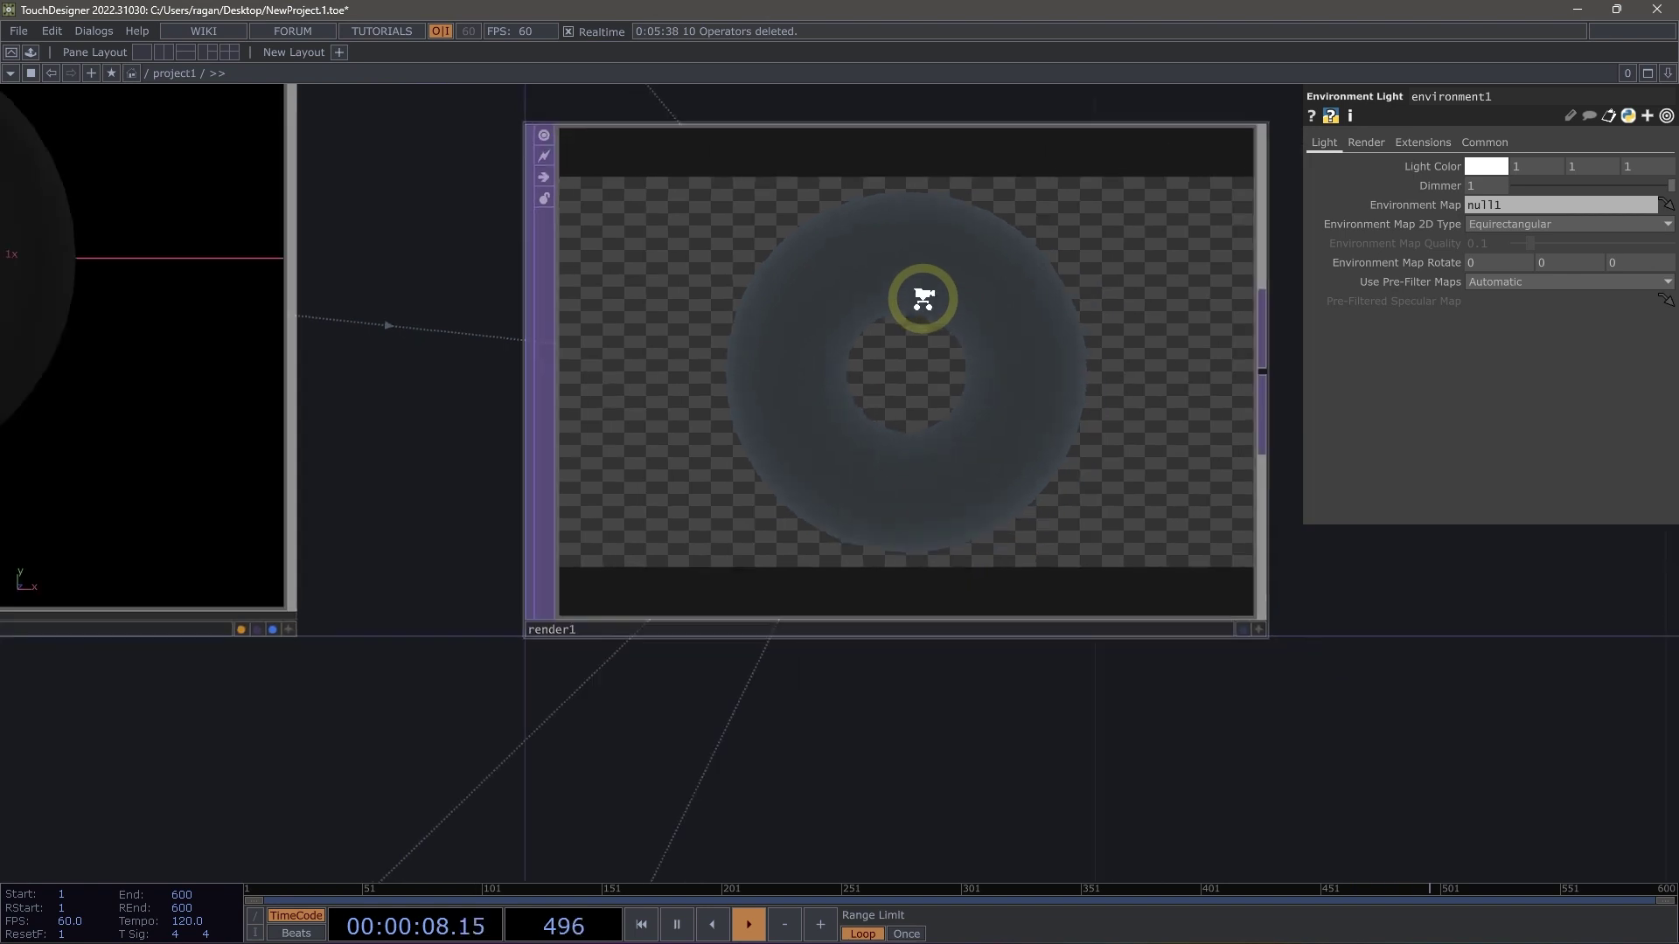
{"action": "scroll", "coordinate": [923, 299], "scroll_direction": "down", "scroll_amount": 8}
{"action": "left_click_drag", "start_coordinate": [892, 500], "coordinate": [893, 370]}
{"action": "scroll", "coordinate": [891, 370], "scroll_direction": "down", "scroll_amount": 2}
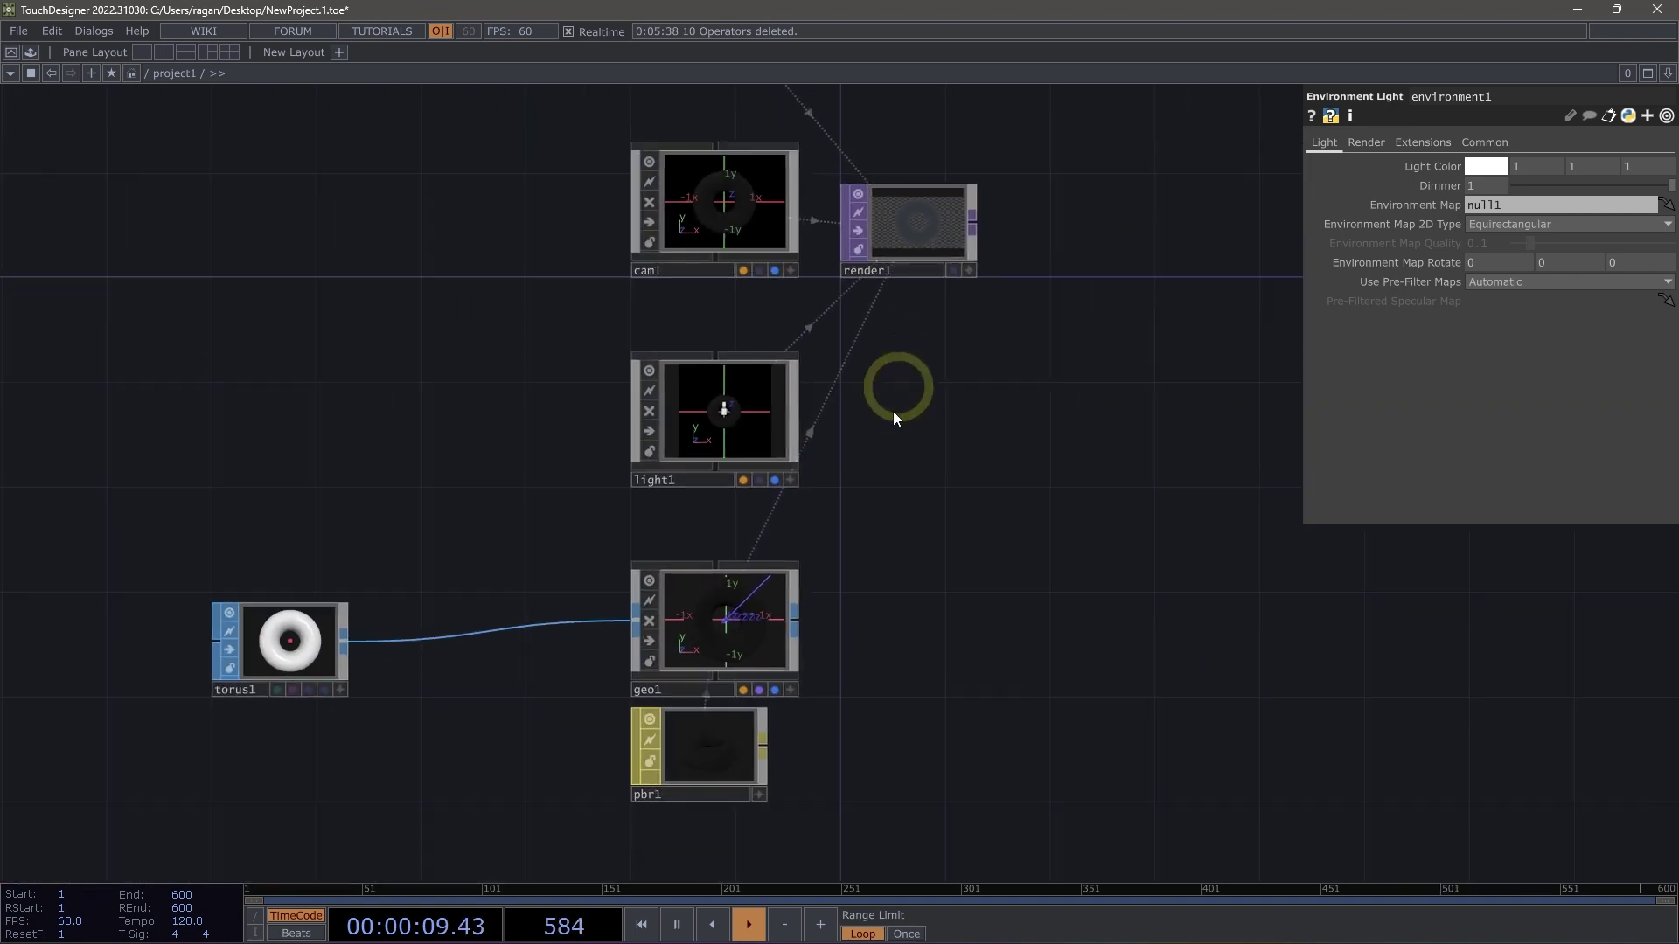
{"action": "left_click", "coordinate": [713, 739]}
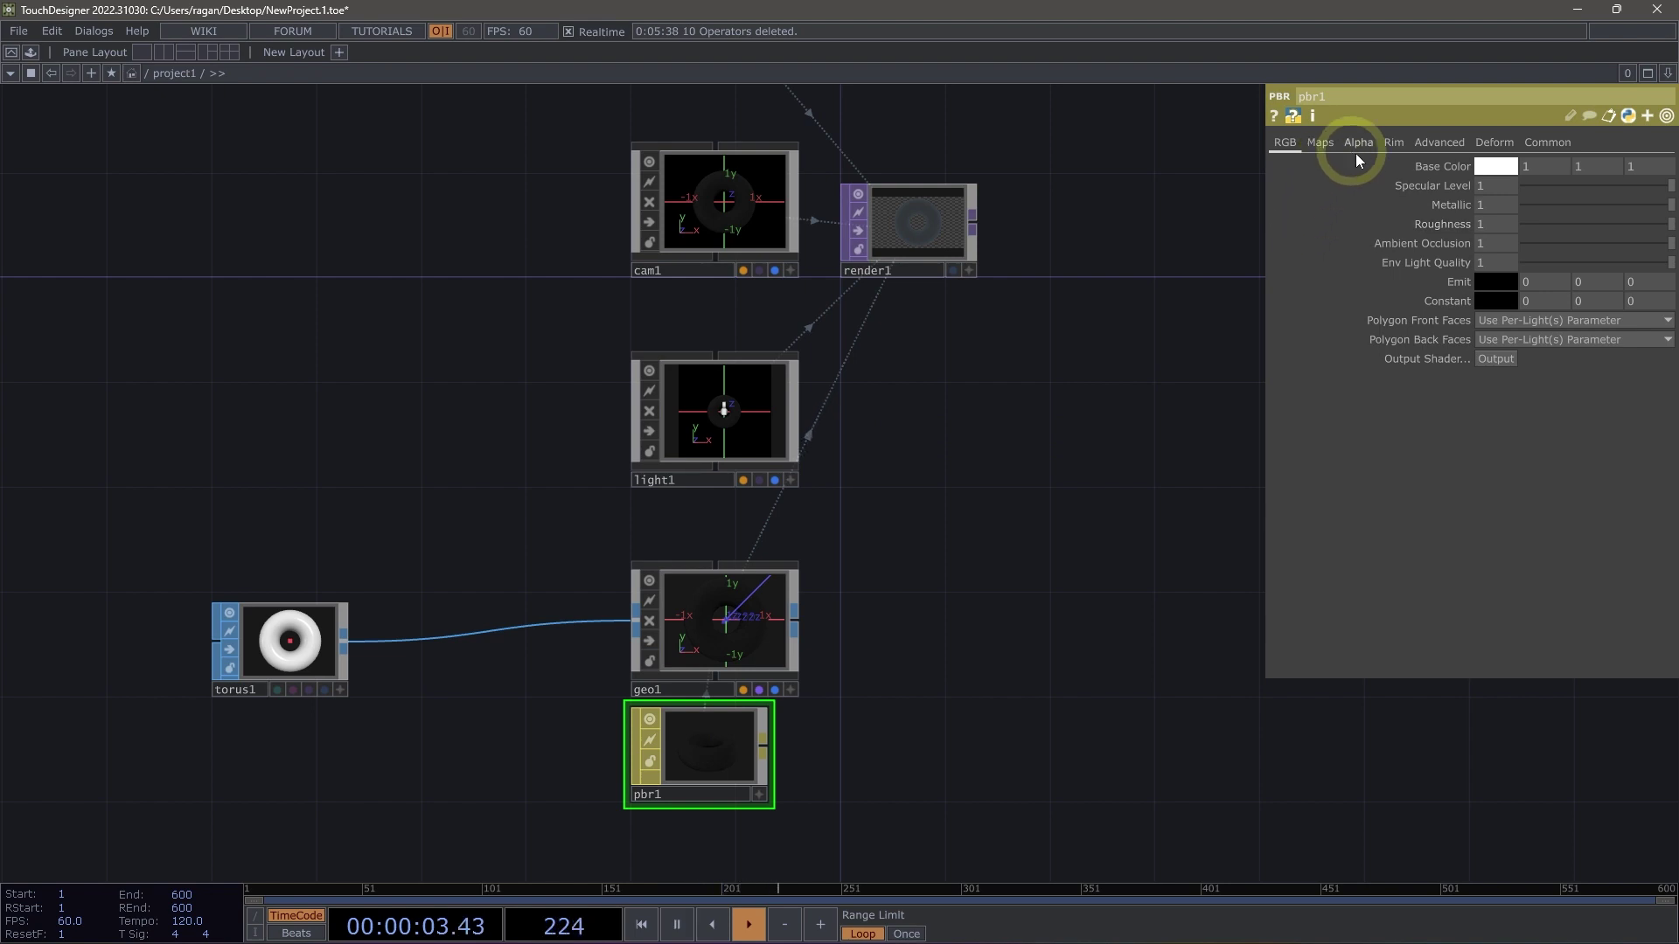
{"action": "left_click", "coordinate": [1320, 141]}
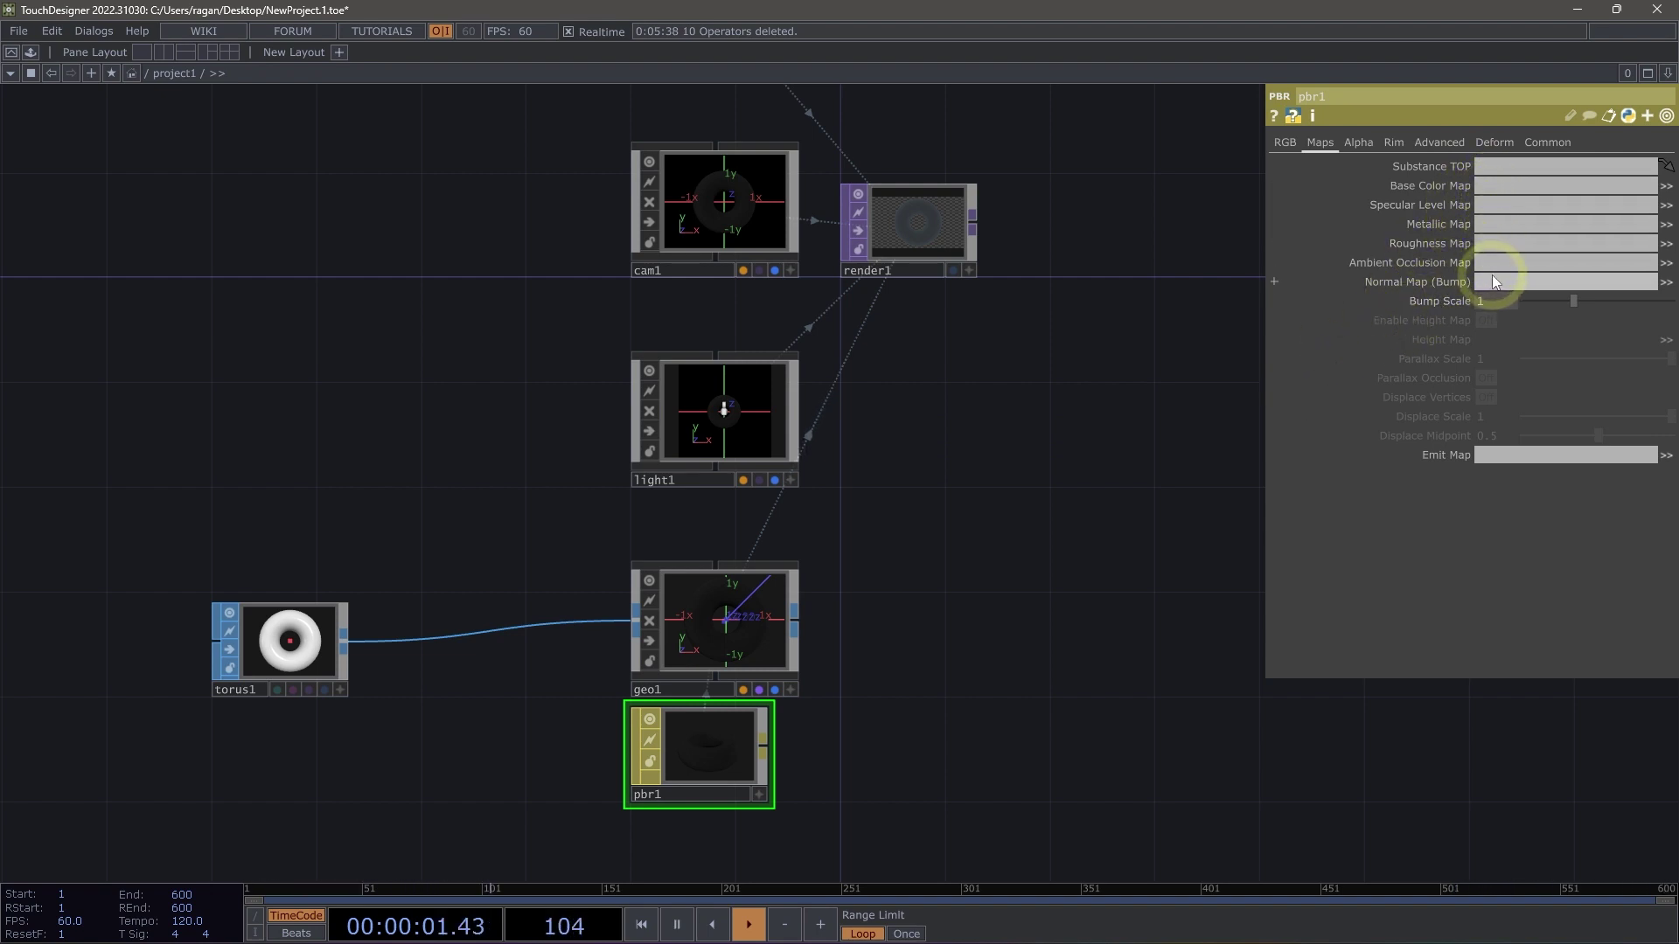
- Add a Substance TOP below the torus
{"action": "left_click_drag", "start_coordinate": [1094, 473], "coordinate": [1104, 394]}
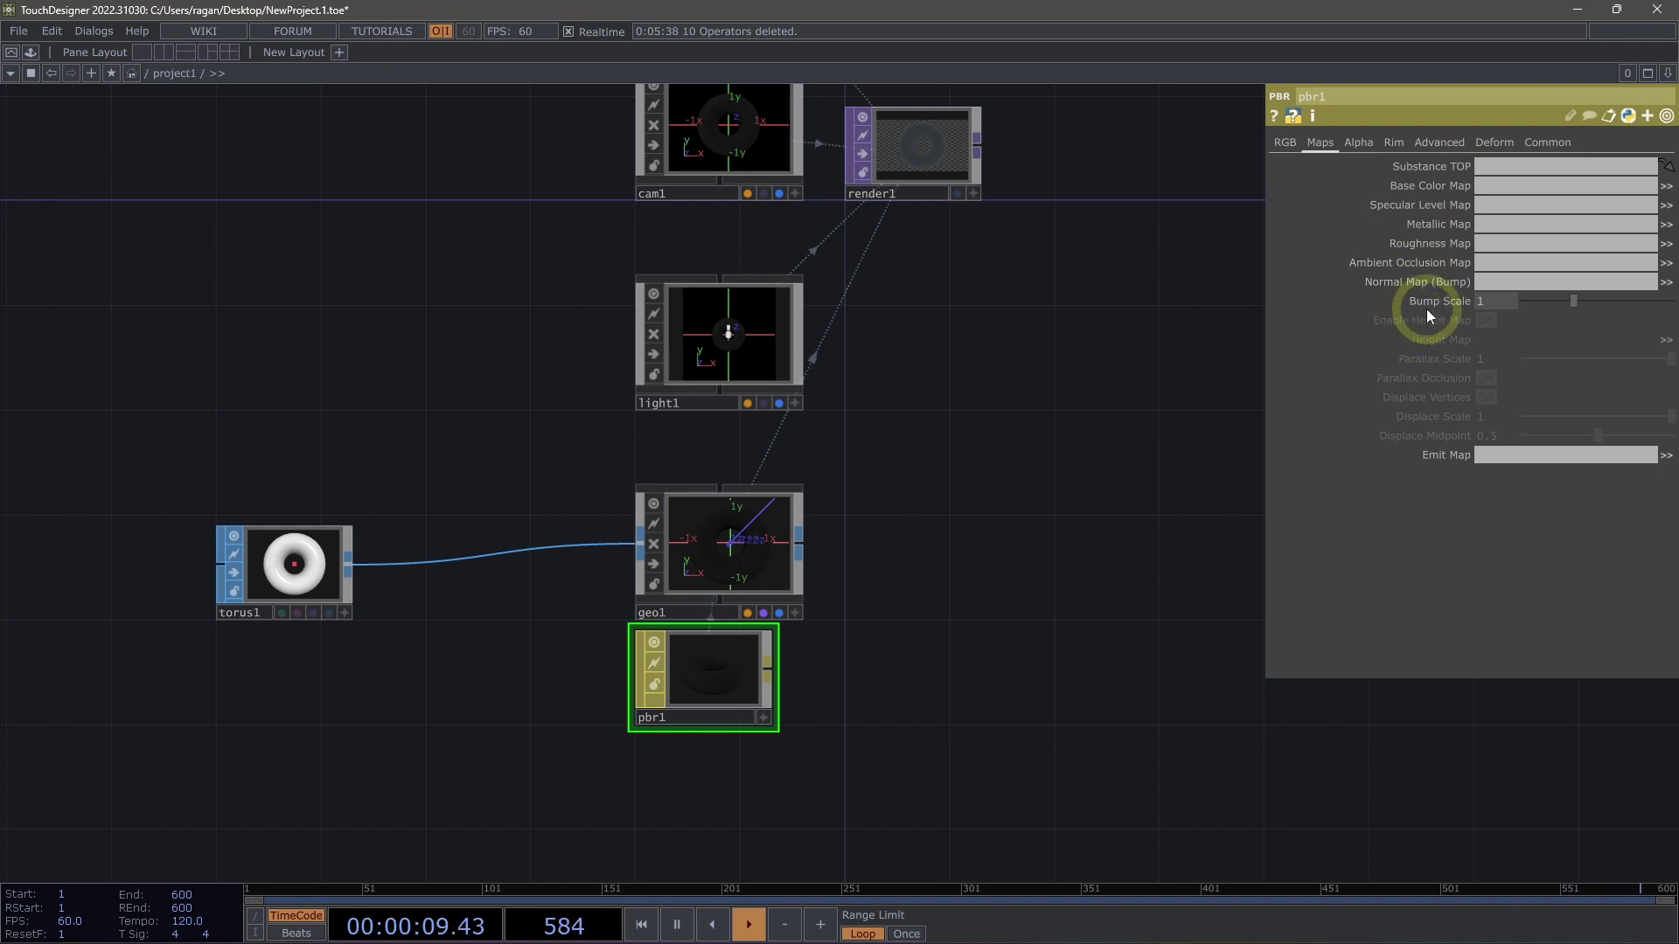
{"action": "double_click", "coordinate": [1009, 538]}
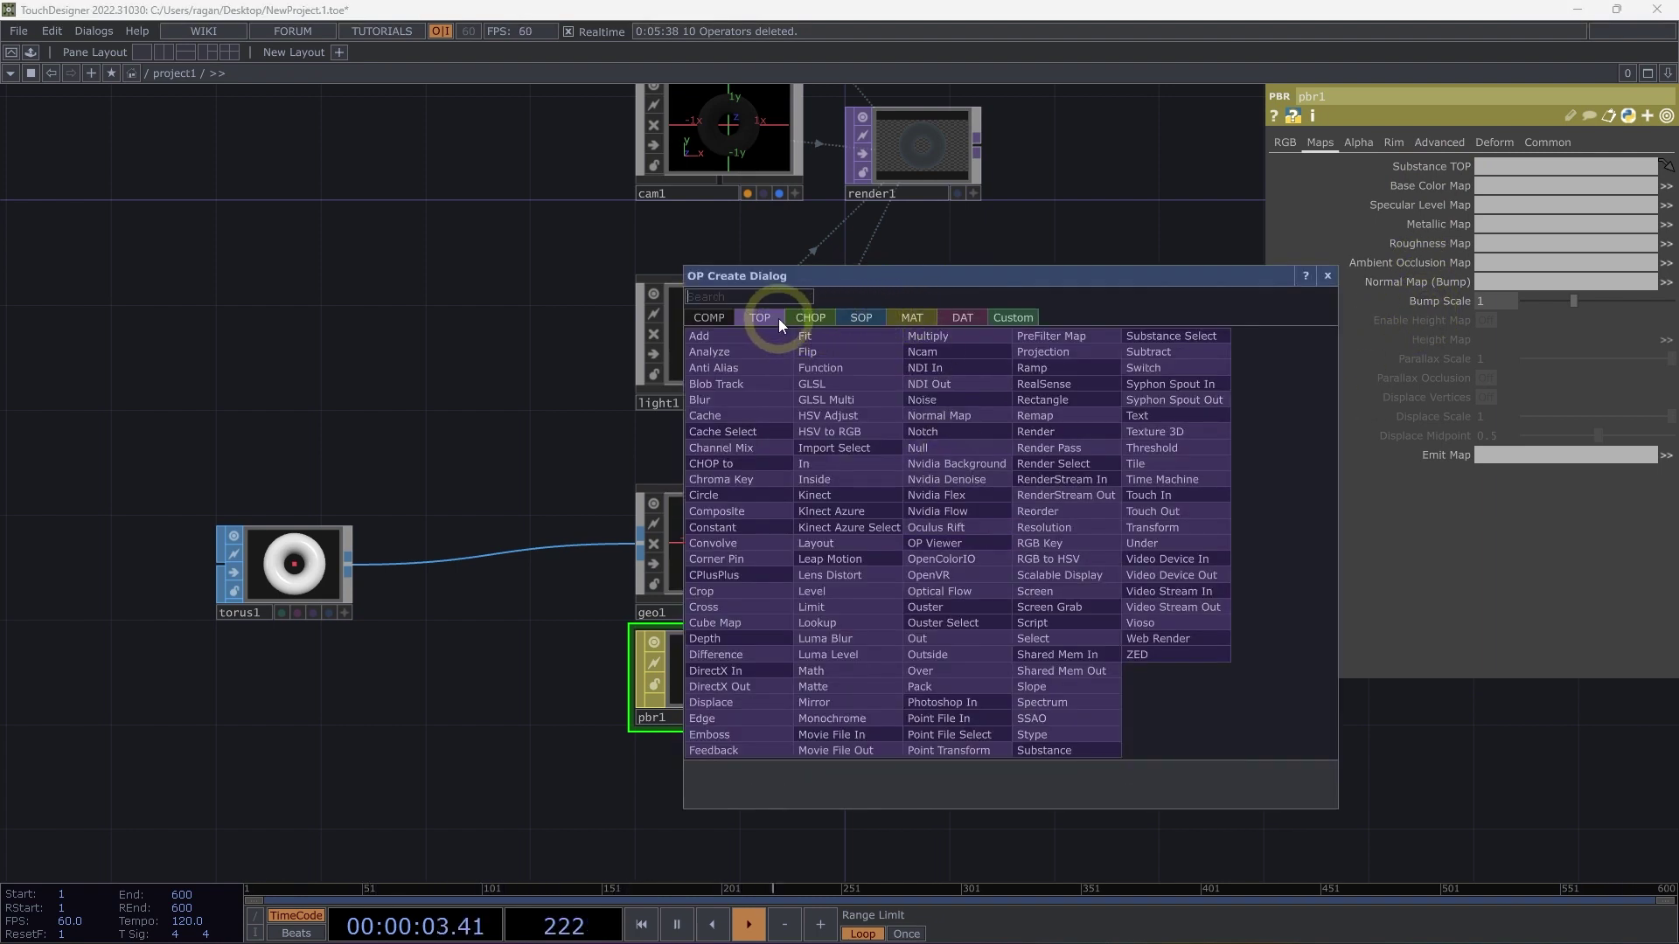
{"action": "type", "text": "sub"}
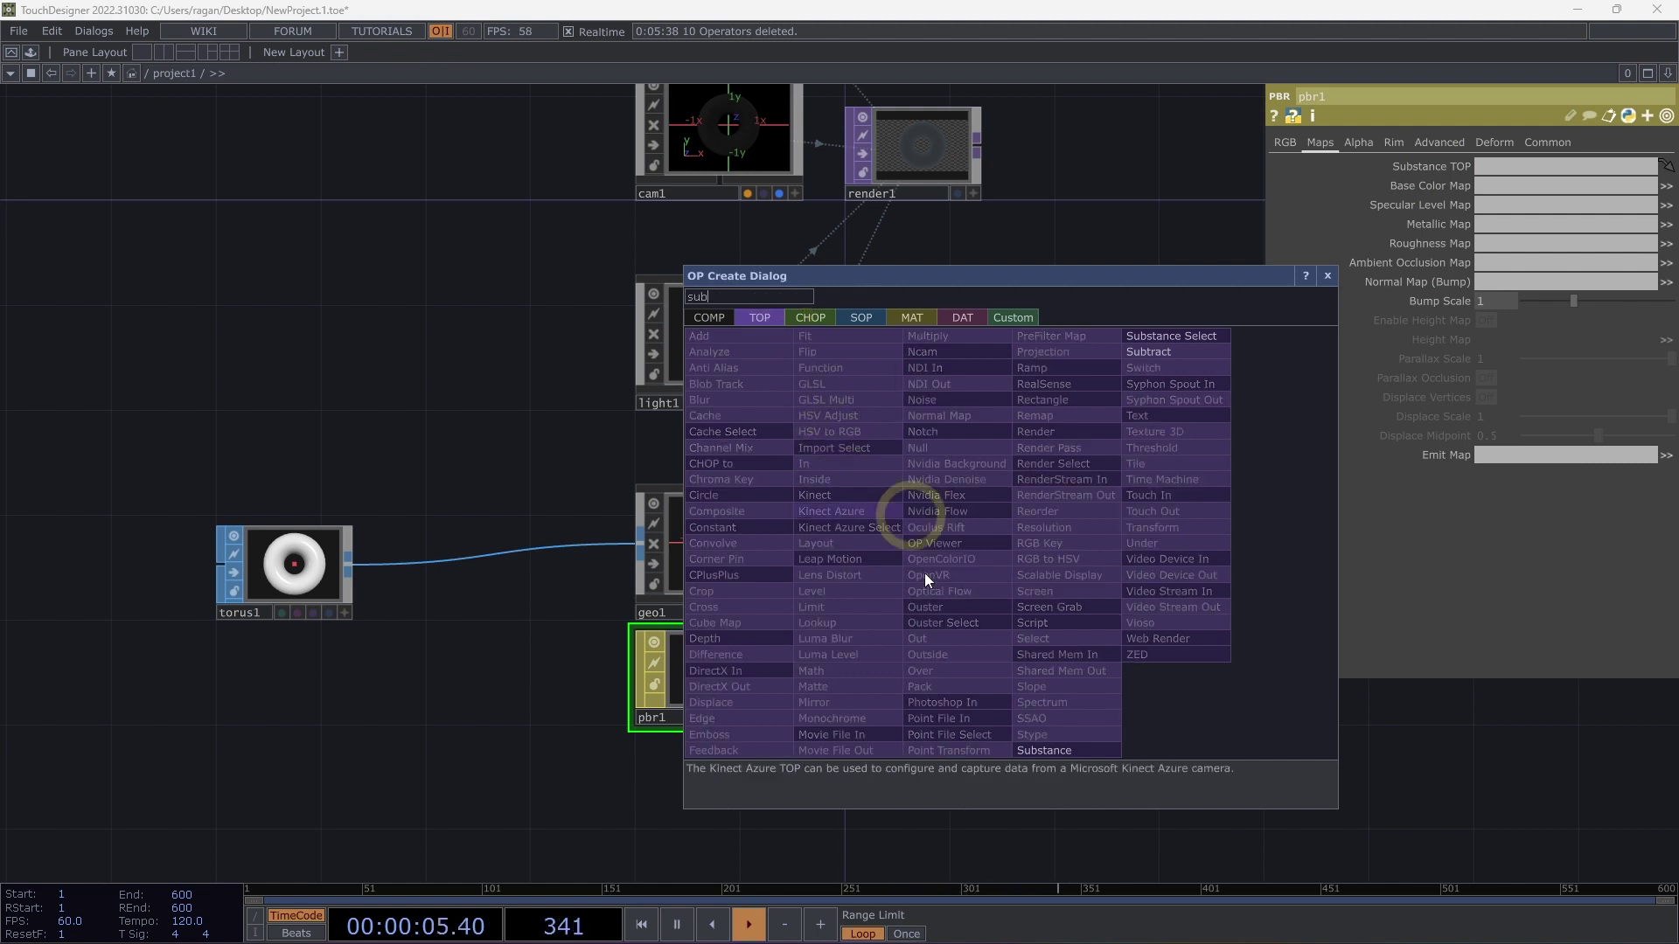
{"action": "left_click", "coordinate": [1042, 749]}
{"action": "left_click", "coordinate": [306, 676]}
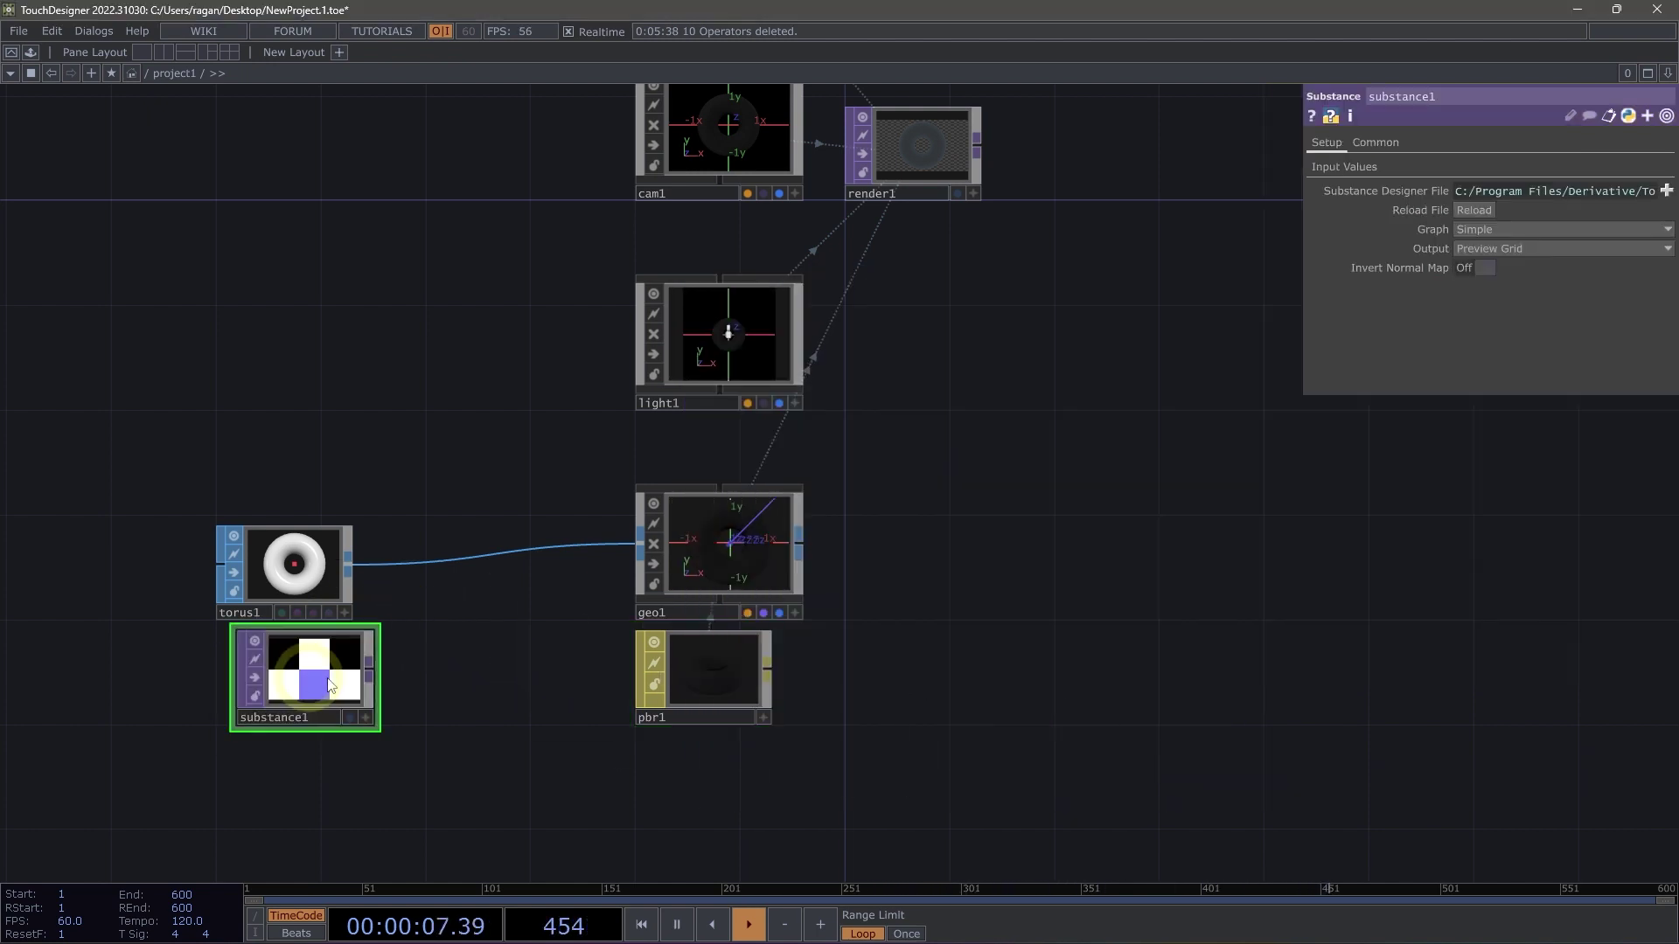
- Assign the new Substance node to the PBR material's Substance TOP parameter and check the material preview
{"action": "left_click_drag", "start_coordinate": [290, 678], "coordinate": [1509, 167]}
{"action": "mouse_move", "coordinate": [1012, 332]}
{"action": "left_mouse_down"}
{"action": "mouse_move", "coordinate": [1014, 285]}
{"action": "mouse_move", "coordinate": [1023, 320]}
{"action": "left_mouse_up"}
{"action": "scroll", "coordinate": [712, 749], "scroll_direction": "up", "scroll_amount": 10}
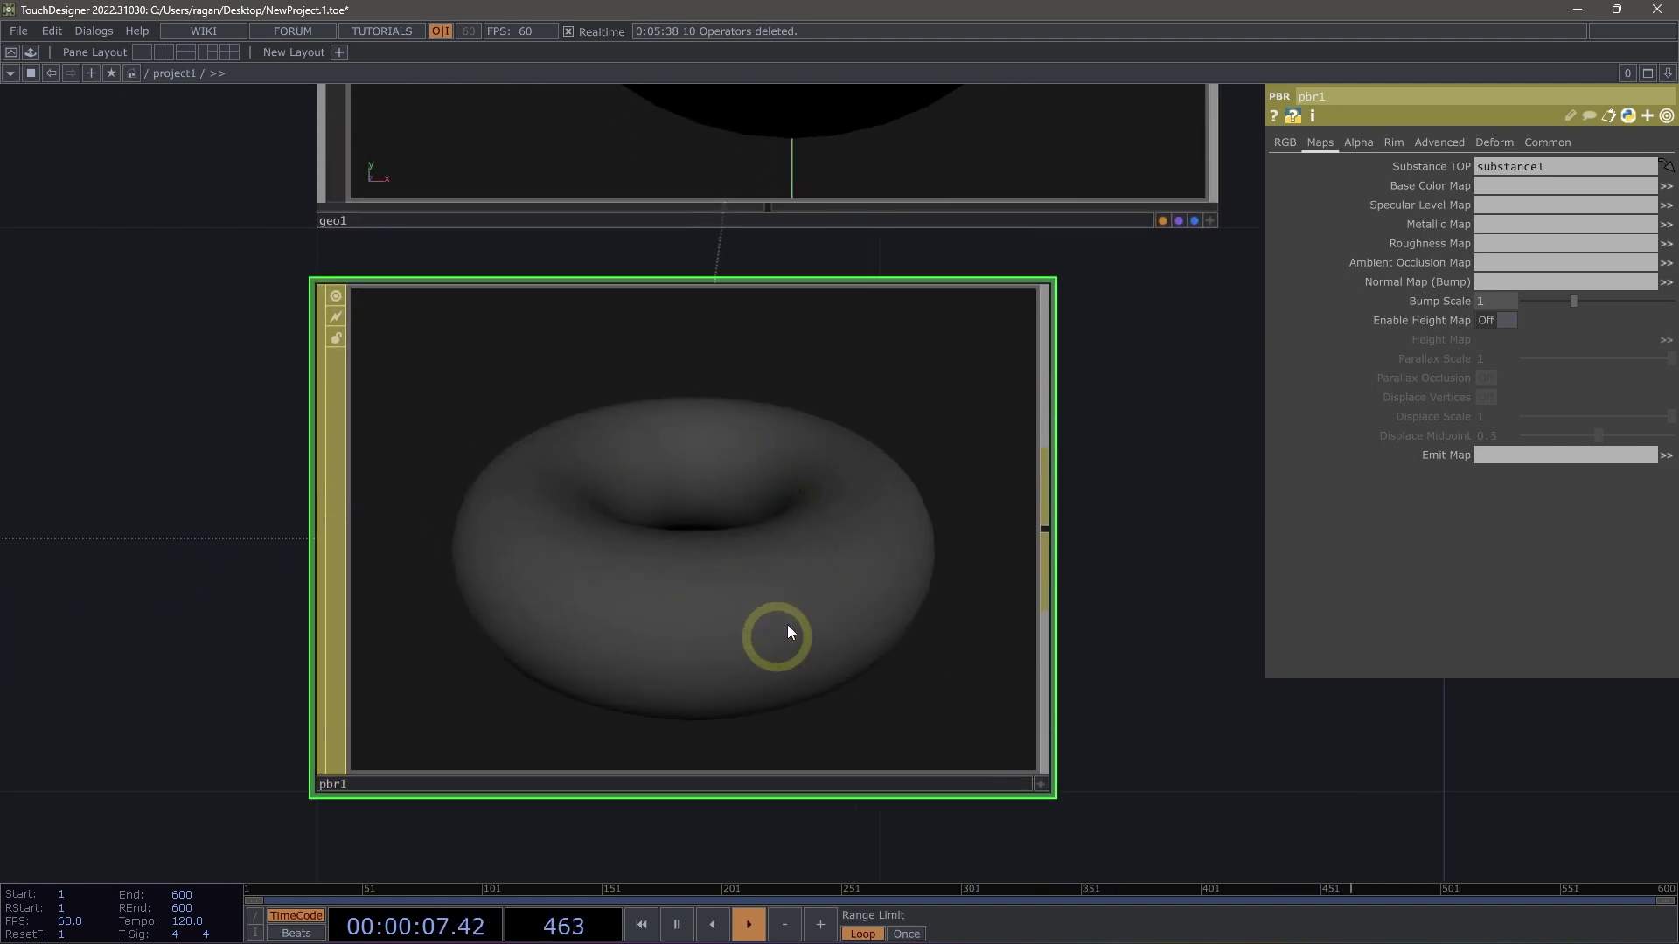
{"action": "scroll", "coordinate": [748, 448], "scroll_direction": "down", "scroll_amount": 10}
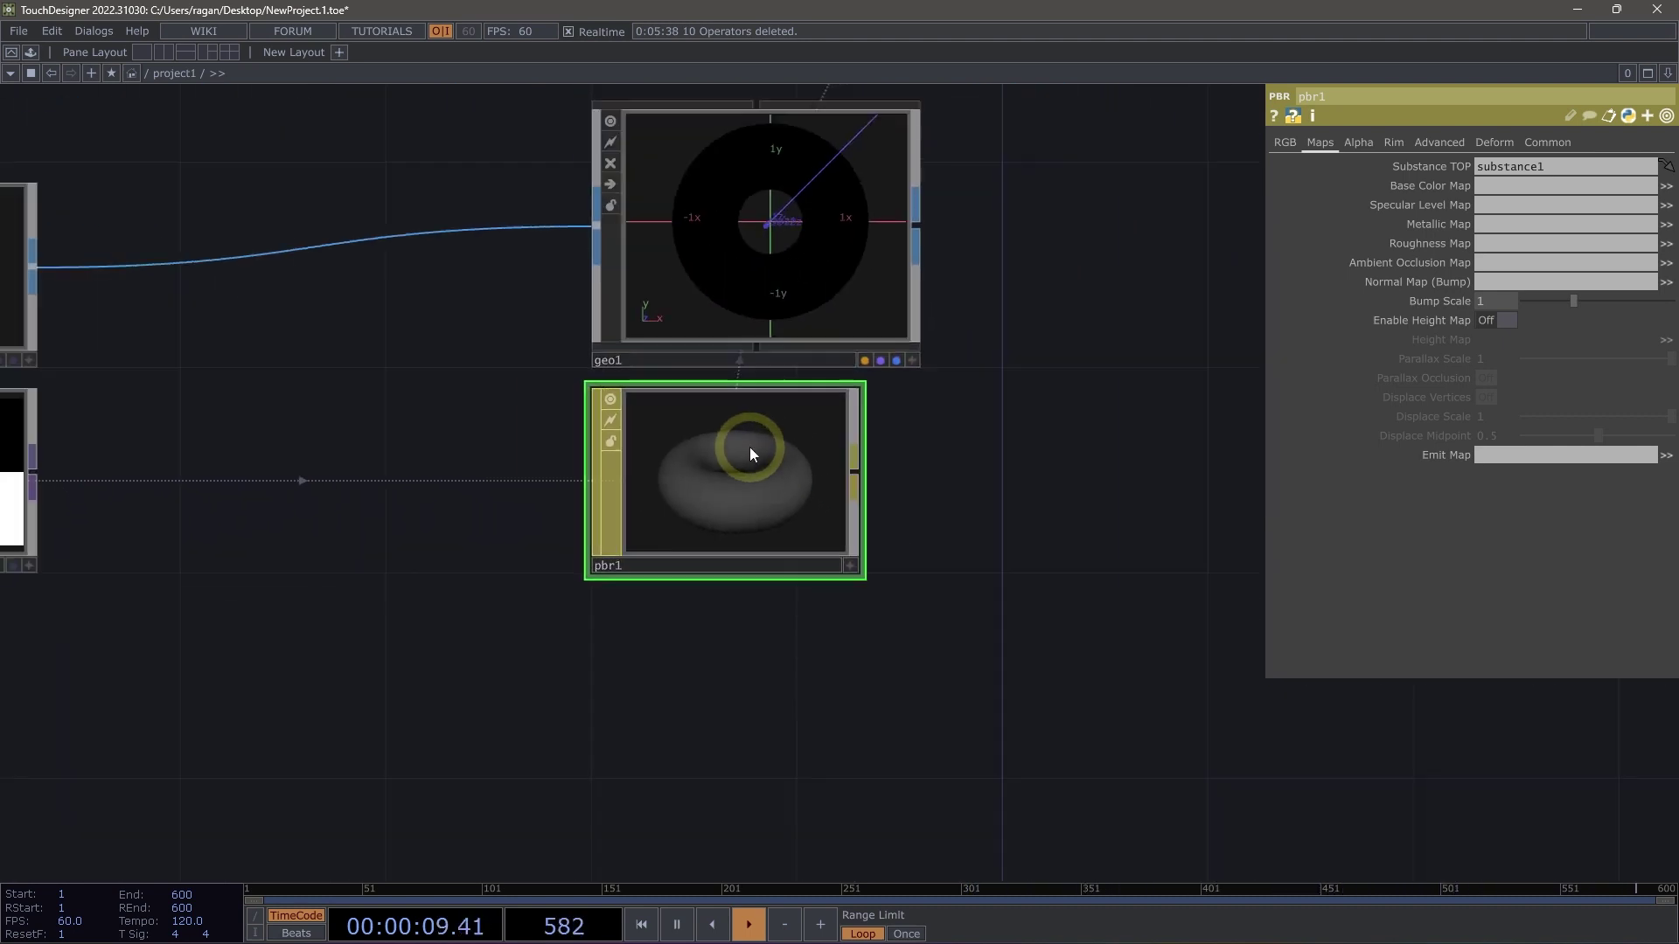
- Read the warning details of the Render TOP
{"action": "left_click_drag", "start_coordinate": [1075, 280], "coordinate": [894, 689]}
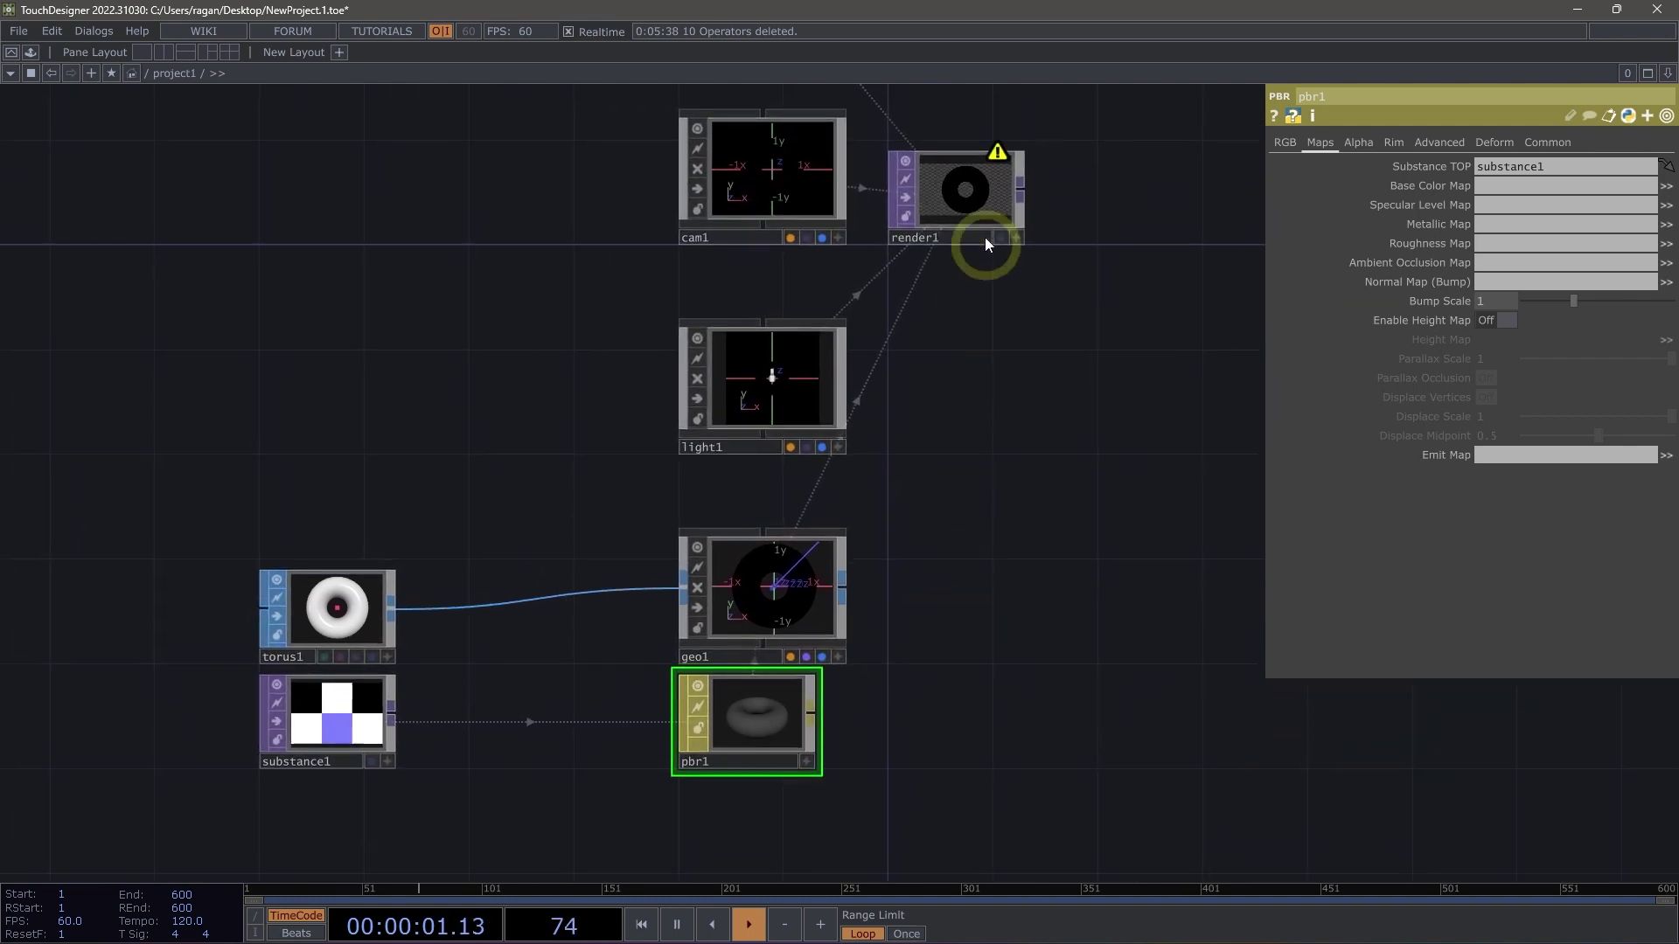
{"action": "middle_click", "coordinate": [977, 193]}
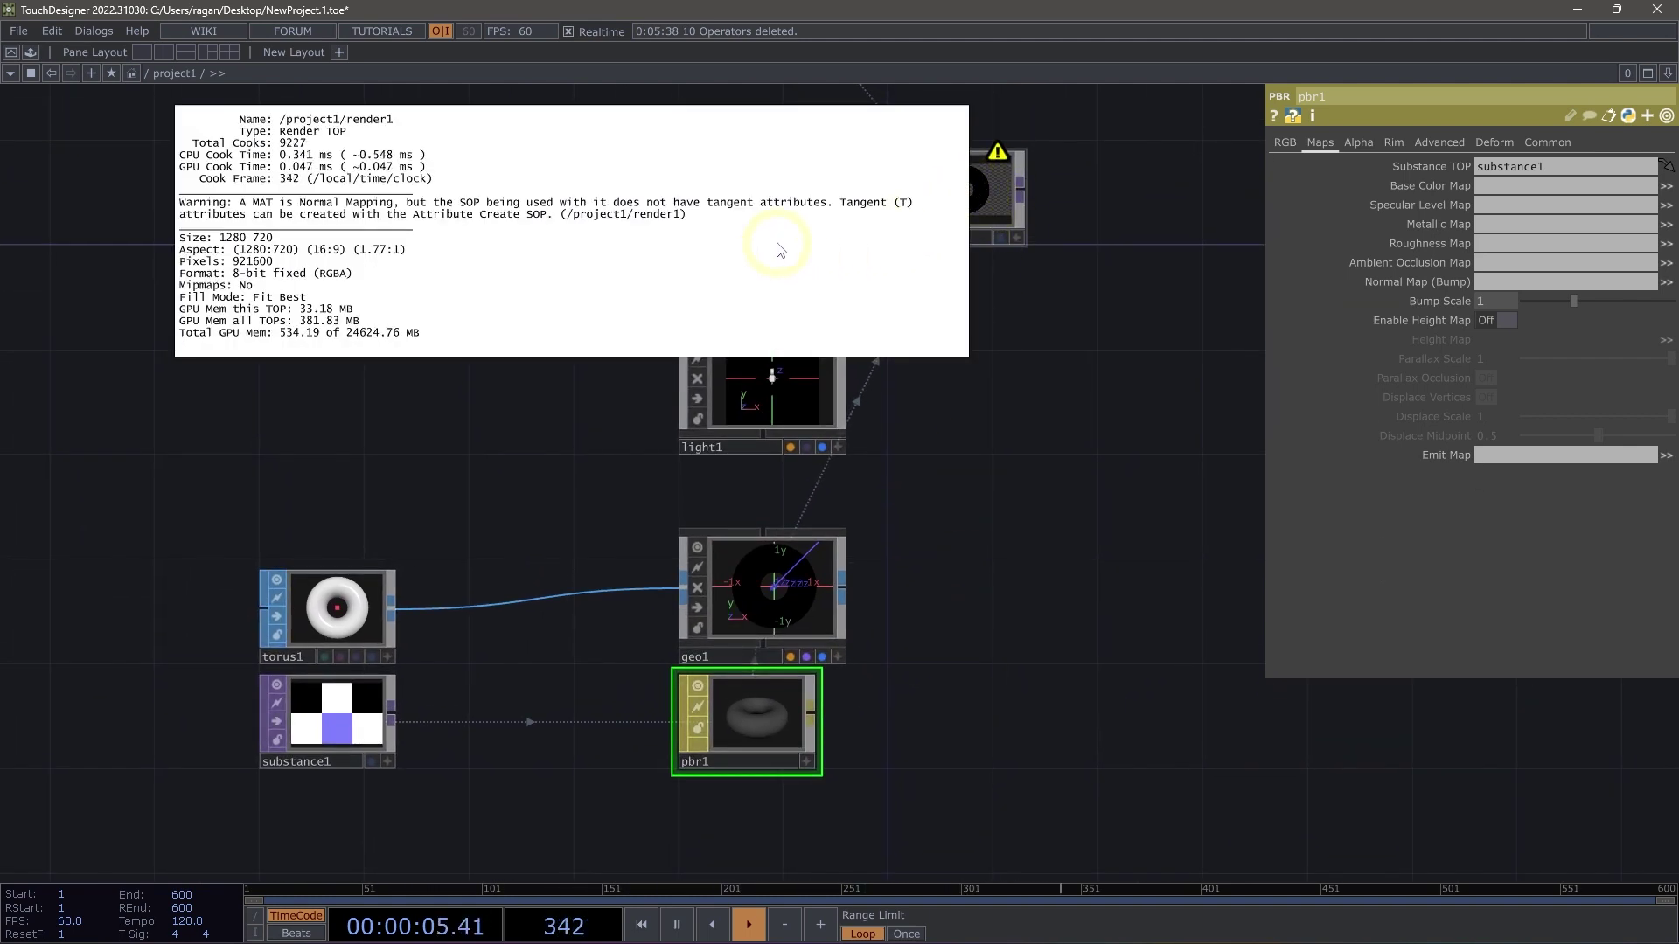
{"action": "middle_click_drag", "start_coordinate": [339, 219], "coordinate": [560, 413]}
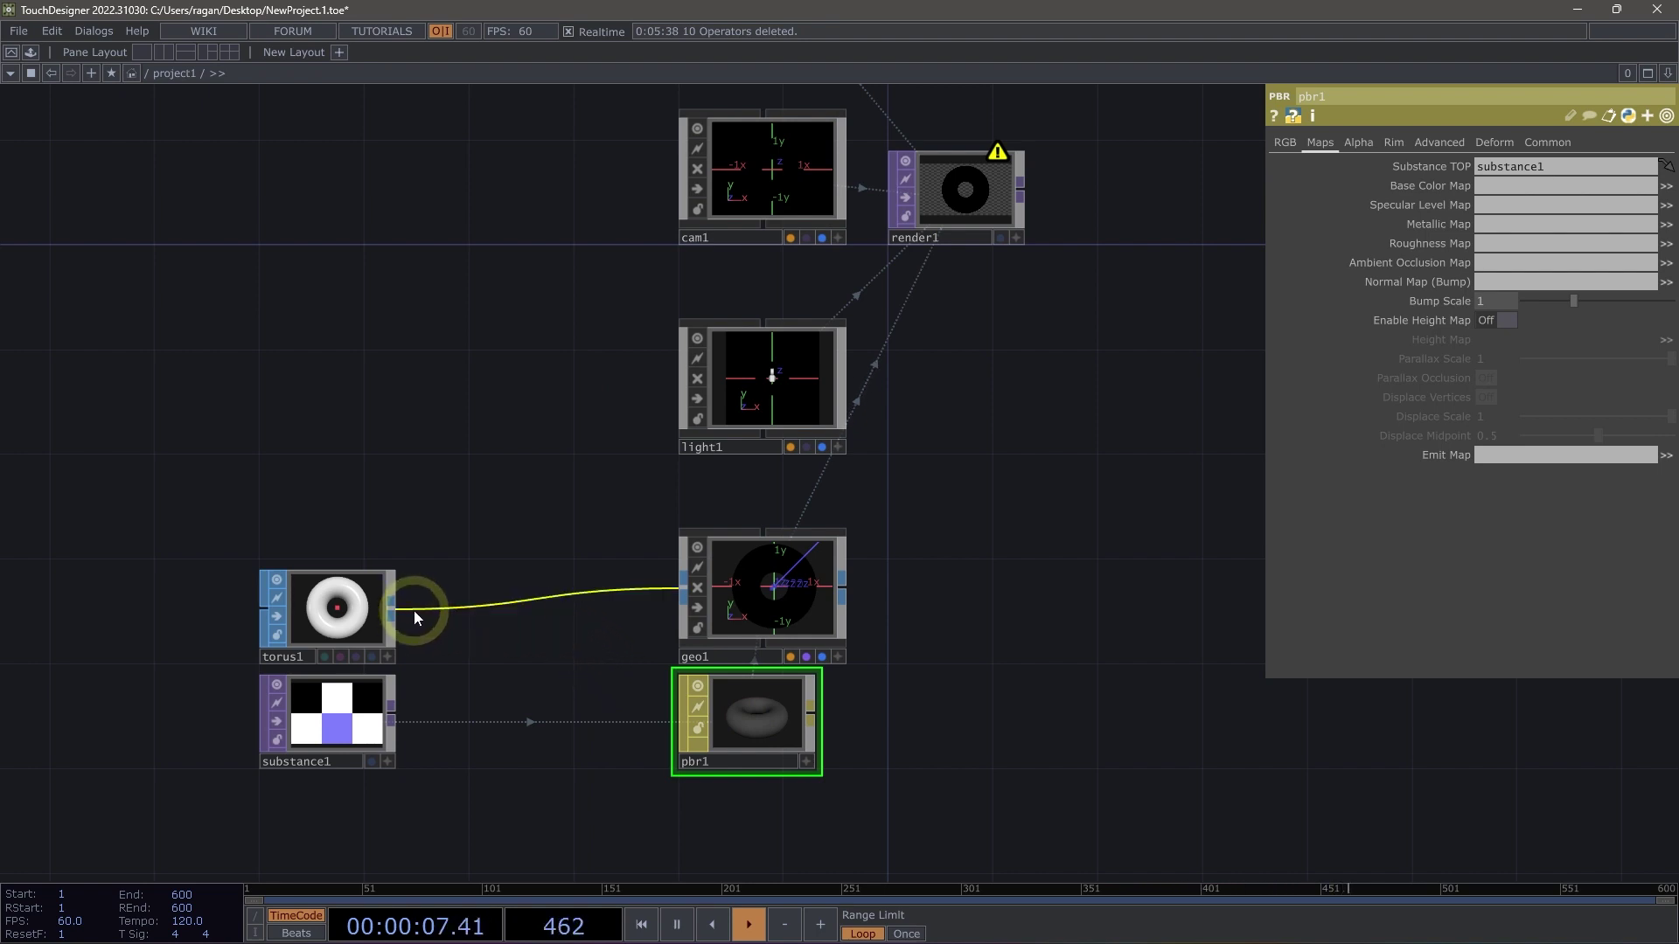
- Insert an Attribute Create SOP between the torus and the Geometry component and turn on Compute Tangents
{"action": "right_click", "coordinate": [468, 615]}
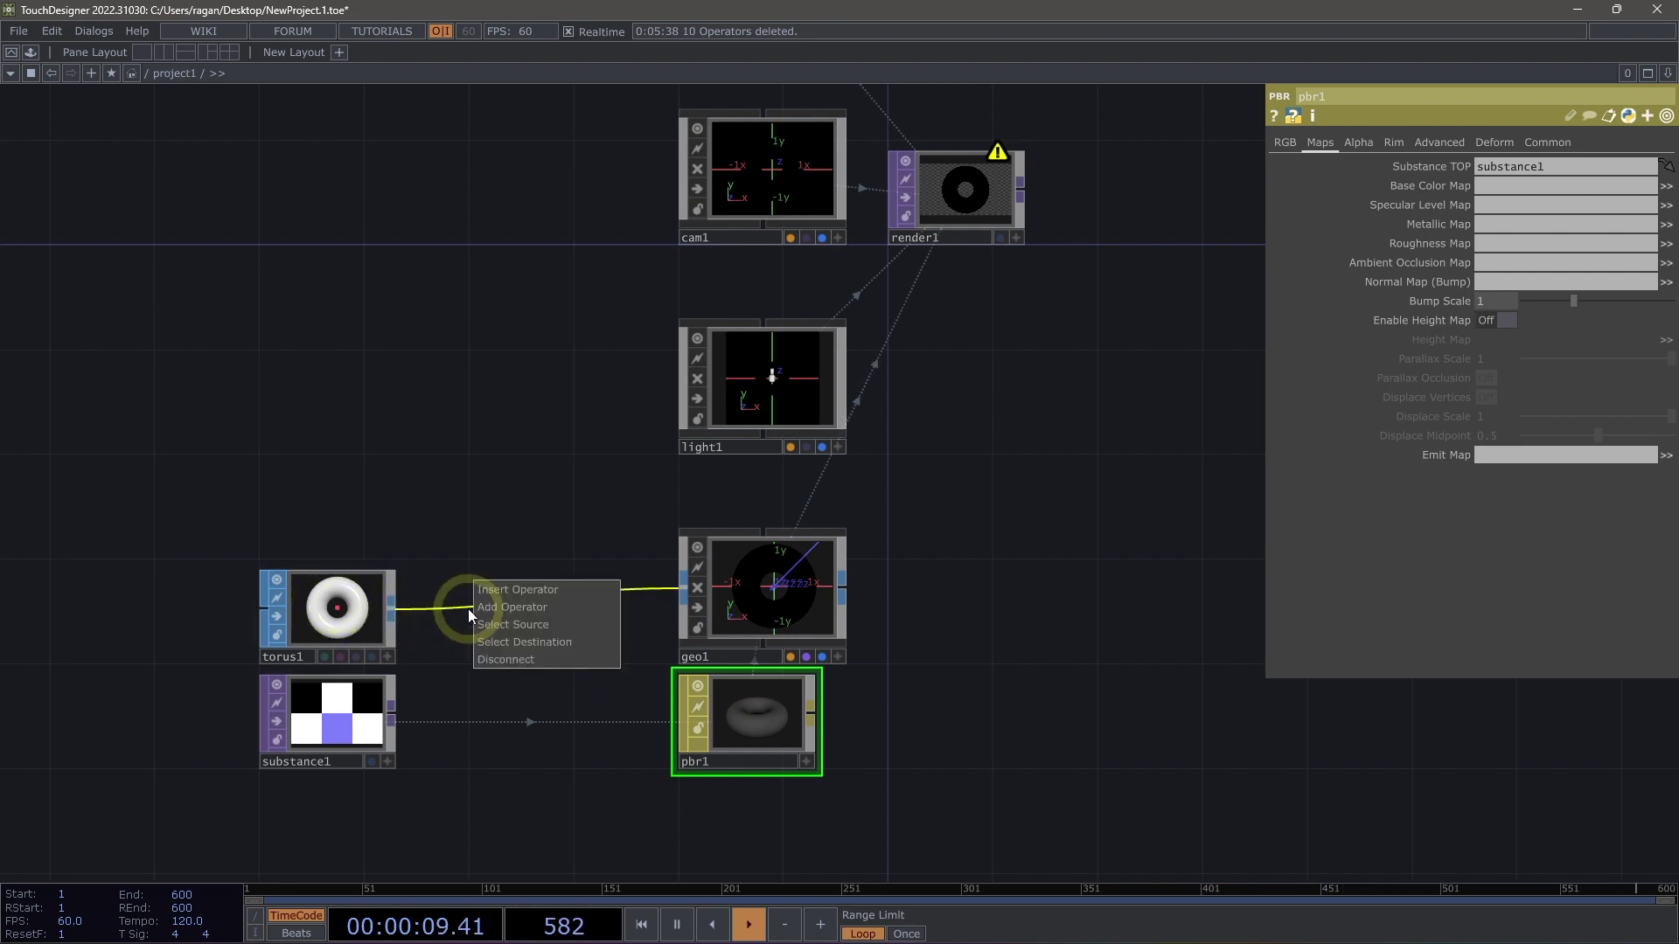
{"action": "left_click", "coordinate": [515, 590]}
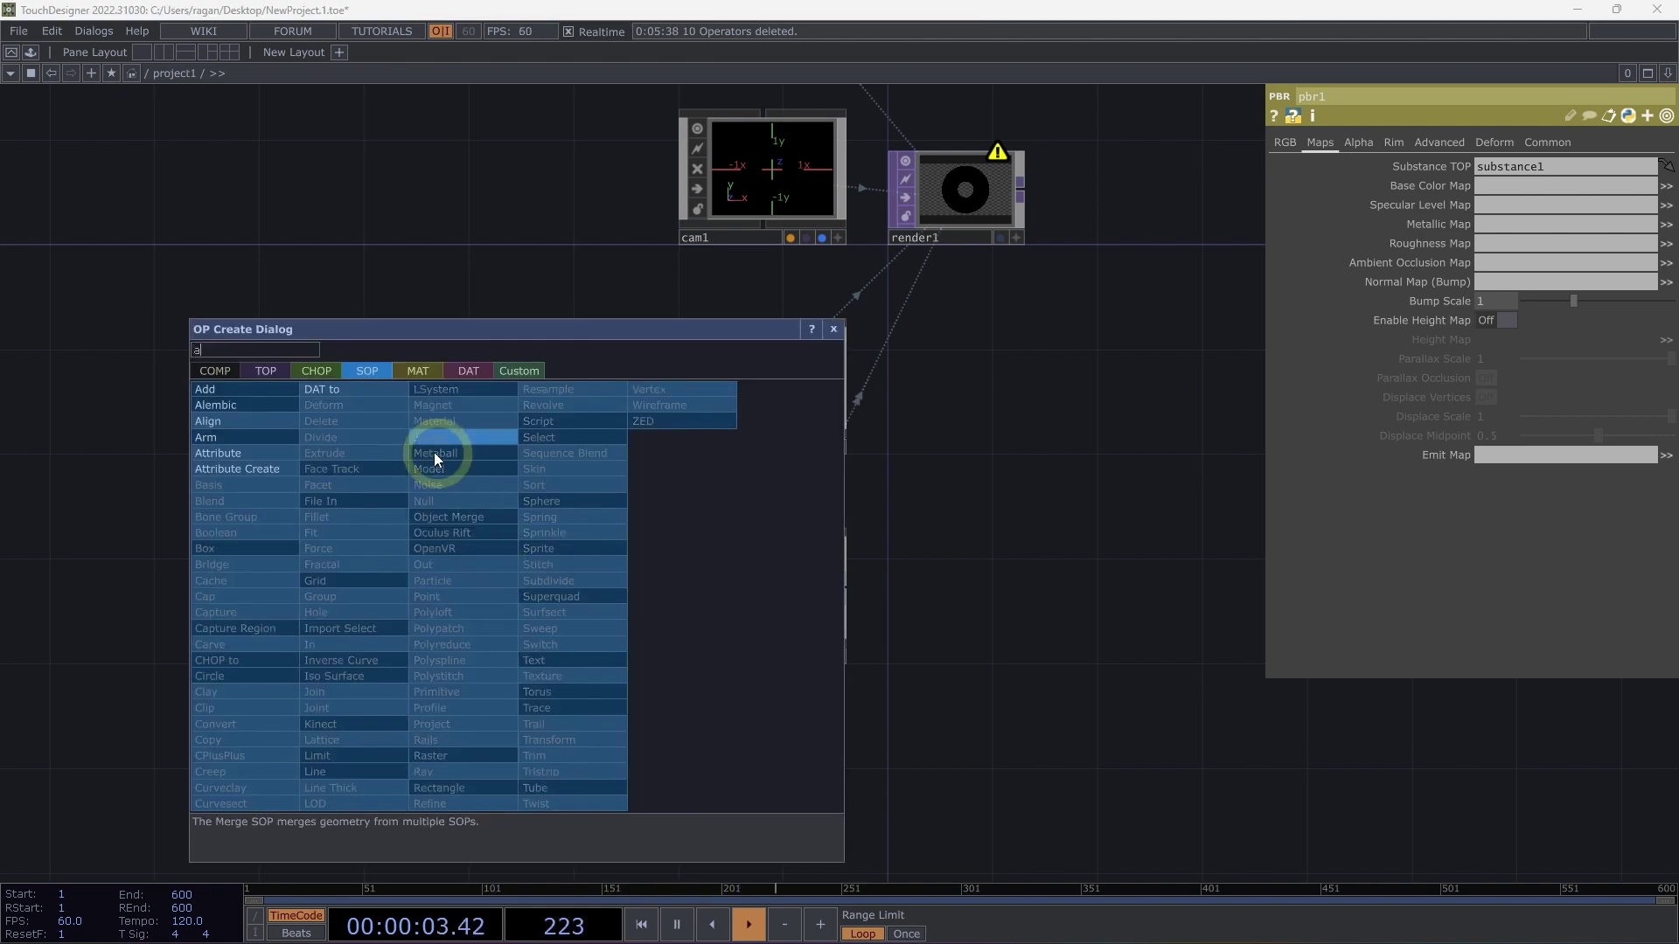
{"action": "left_click", "coordinate": [262, 467]}
{"action": "left_click", "coordinate": [551, 594]}
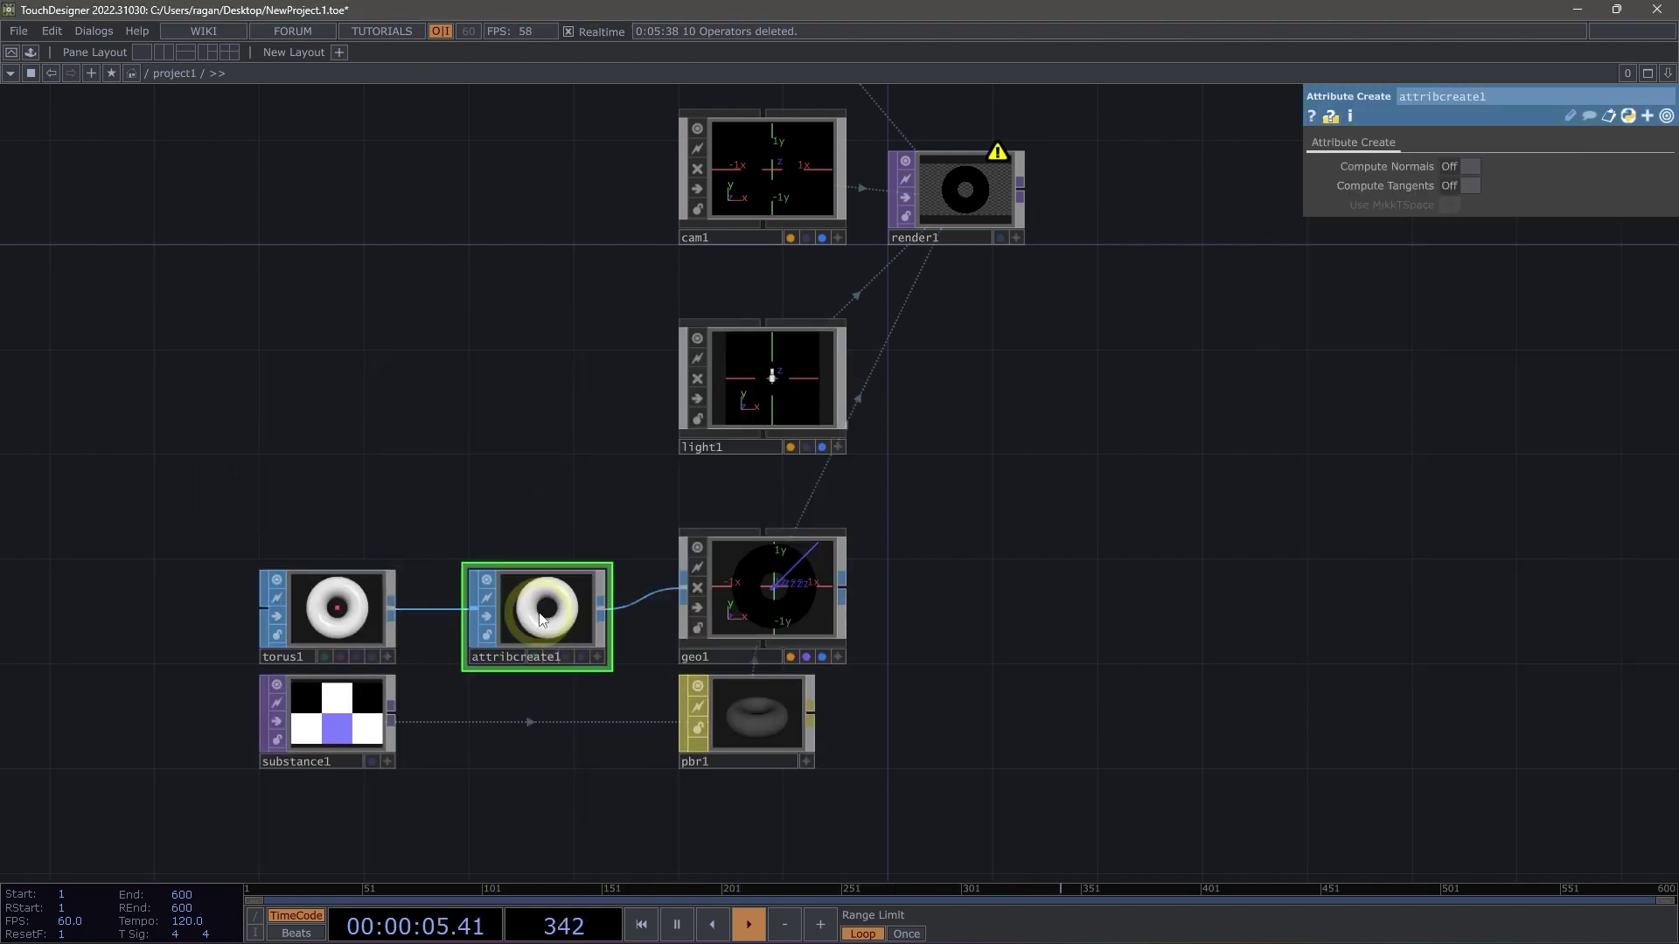
{"action": "left_click", "coordinate": [1469, 186]}
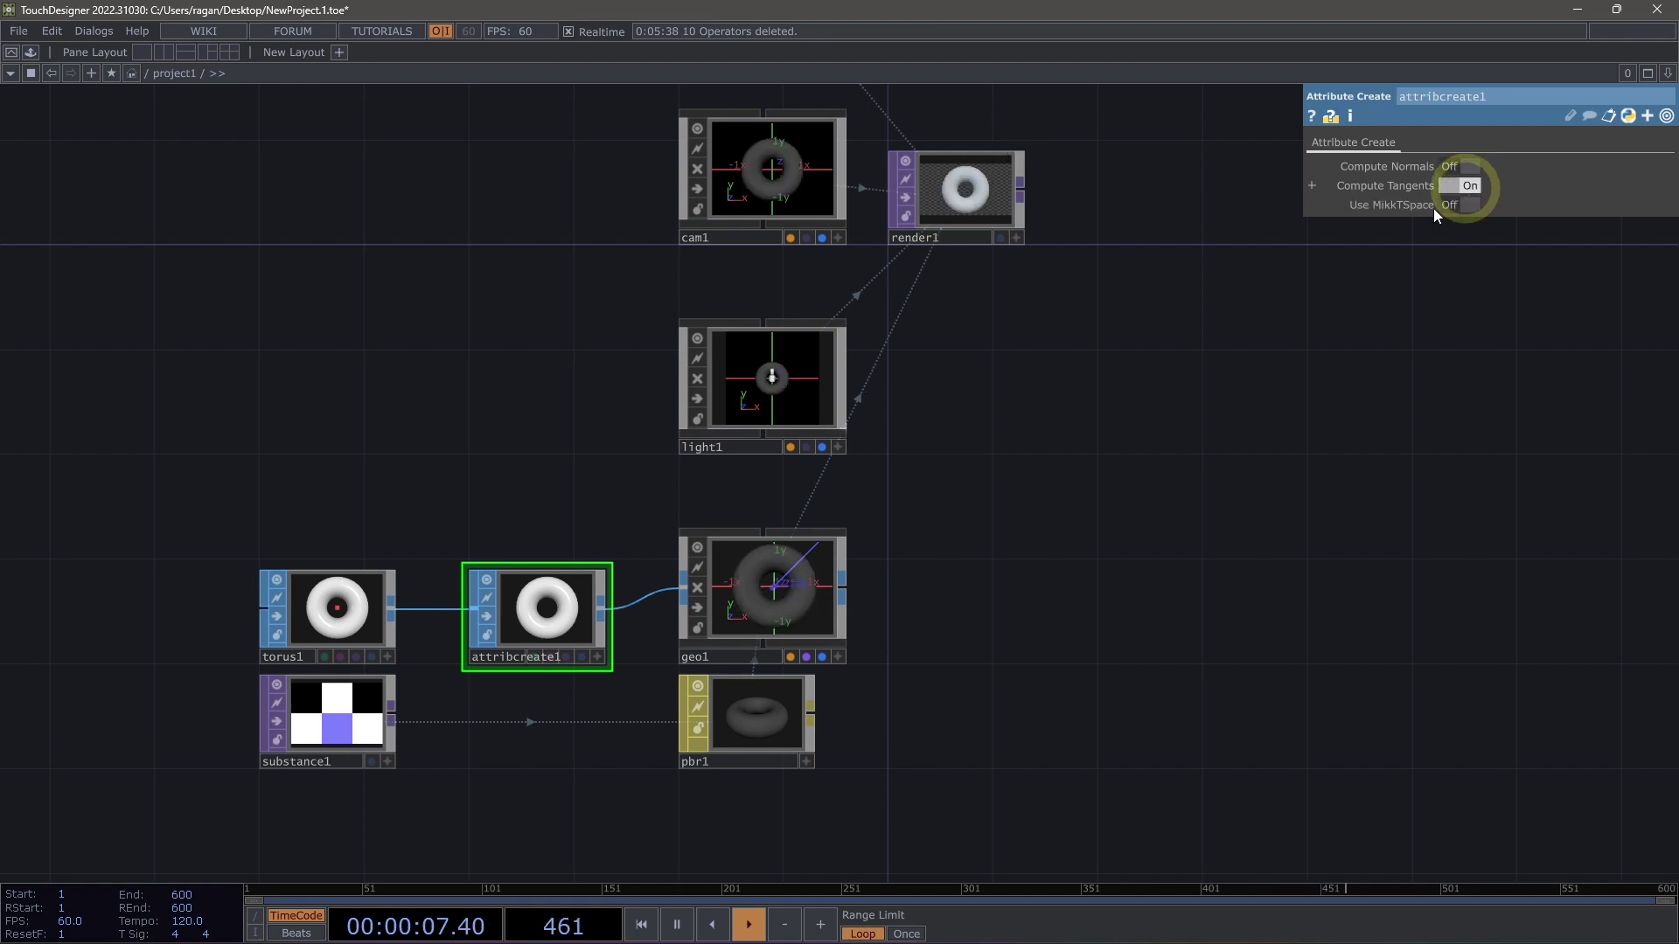
- Inspect the rendered torus up close and display the Render TOP as the network background
{"action": "left_click_drag", "start_coordinate": [1204, 224], "coordinate": [1155, 421]}
{"action": "middle_click_drag", "start_coordinate": [934, 388], "coordinate": [909, 455]}
{"action": "scroll", "coordinate": [911, 452], "scroll_direction": "up", "scroll_amount": 4}
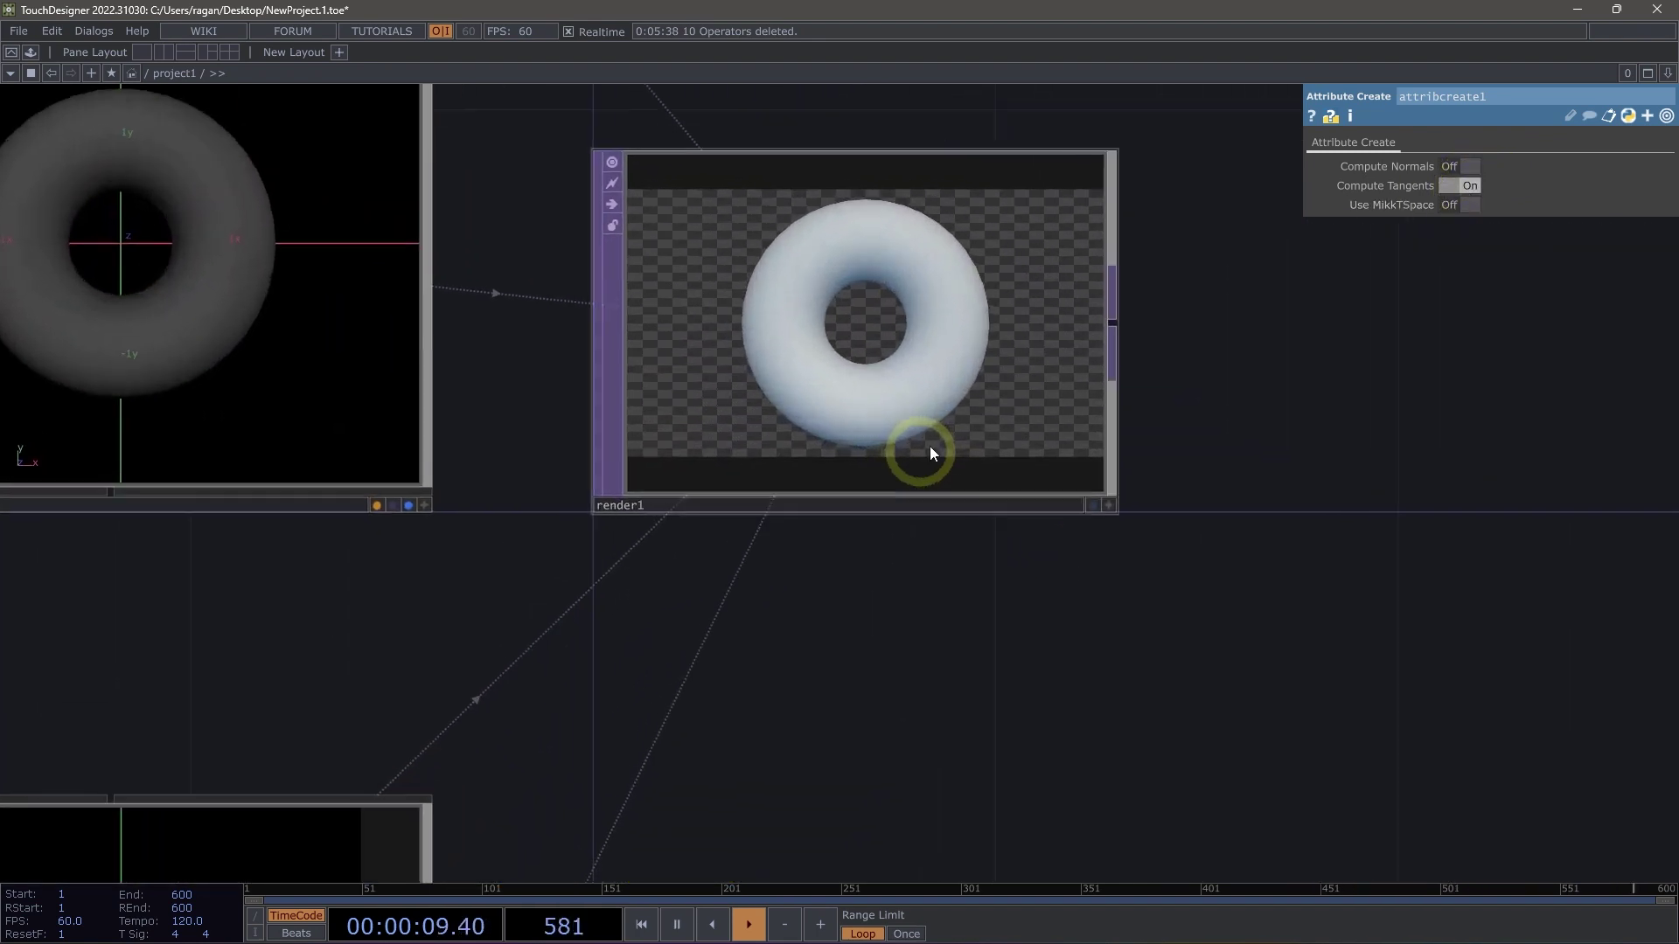
{"action": "scroll", "coordinate": [900, 330], "scroll_direction": "up", "scroll_amount": 2}
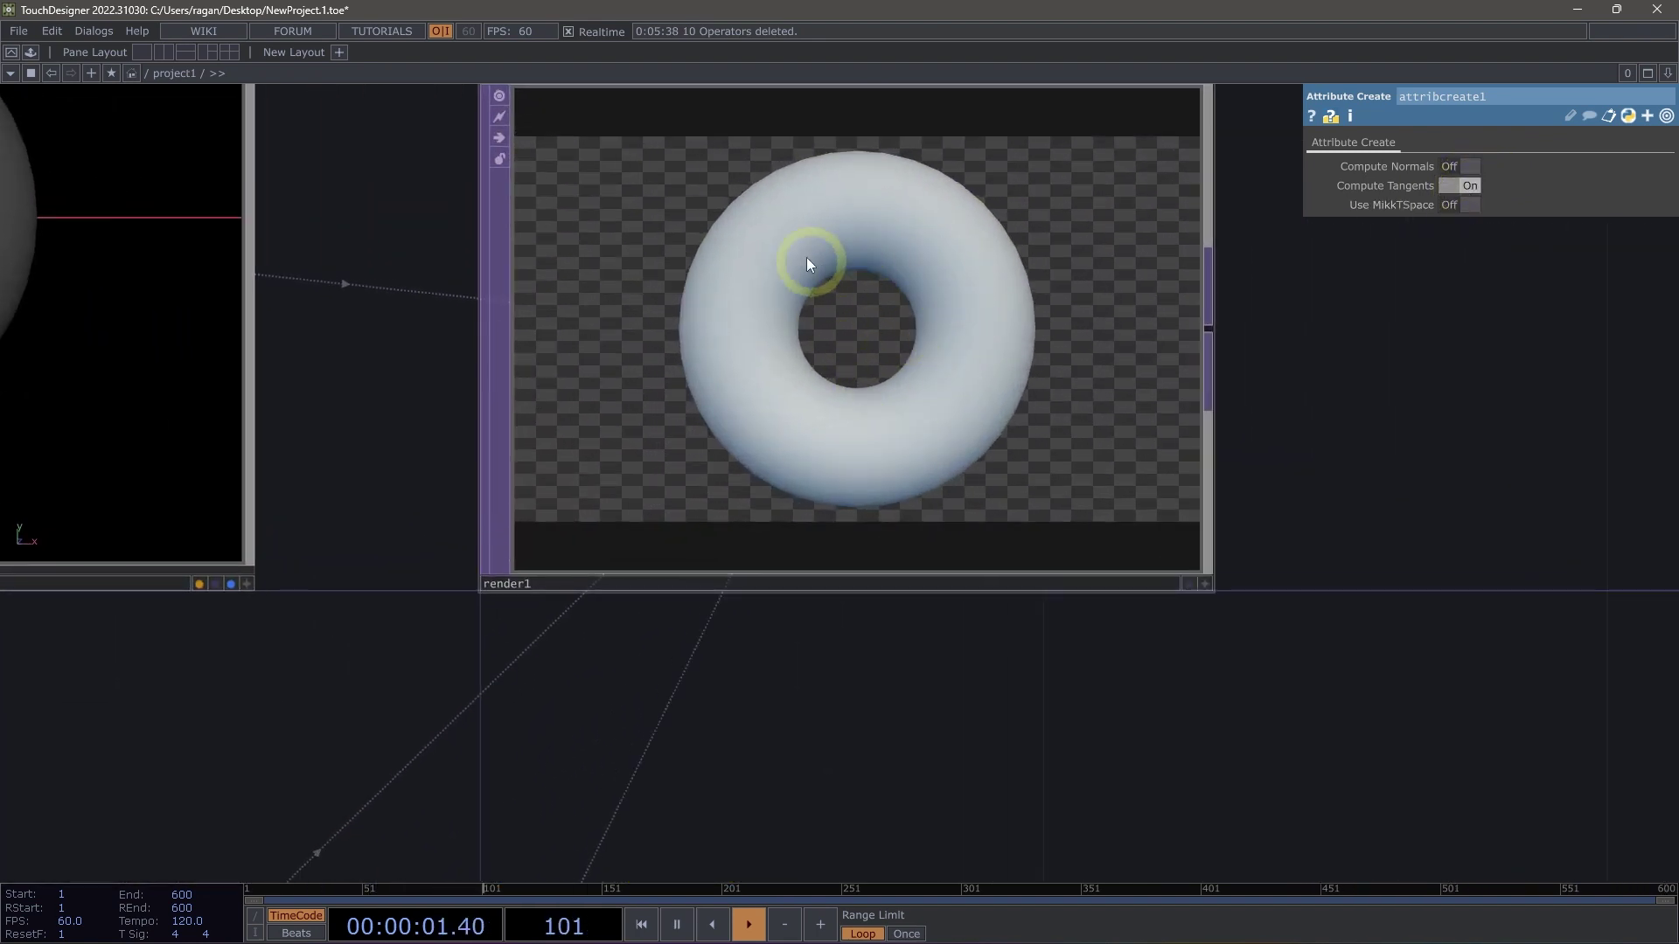
{"action": "scroll", "coordinate": [801, 260], "scroll_direction": "down", "scroll_amount": 3}
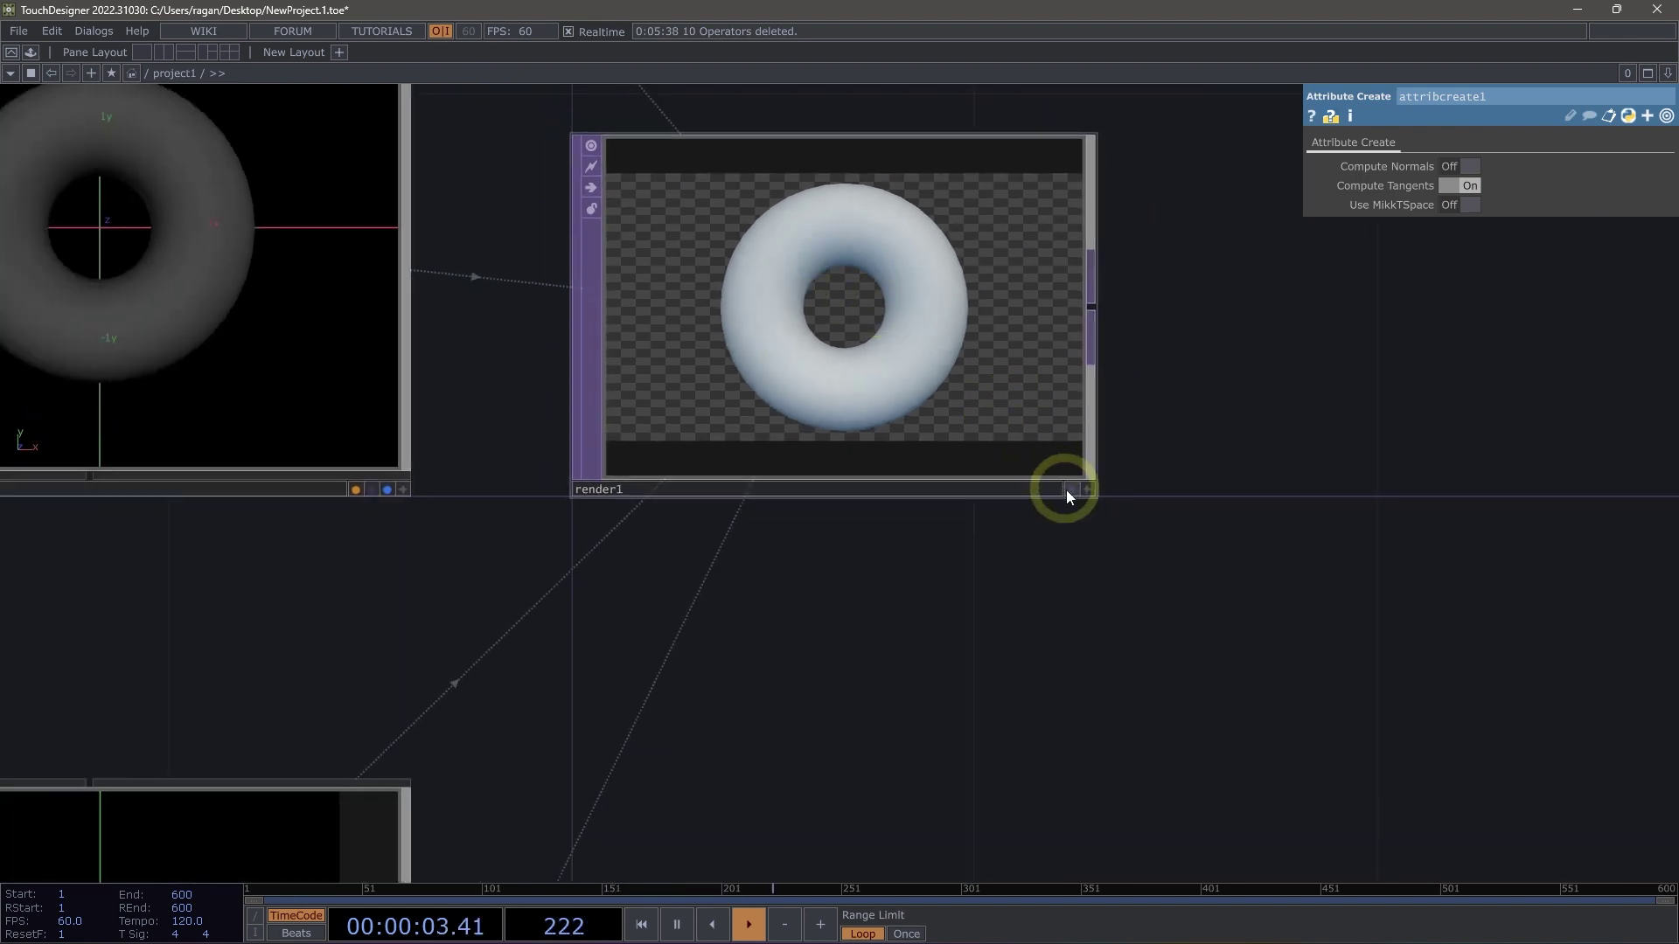
{"action": "left_click", "coordinate": [1068, 489]}
- Set the PBR material's Roughness to 0
{"action": "scroll", "coordinate": [918, 405], "scroll_direction": "down", "scroll_amount": 5}
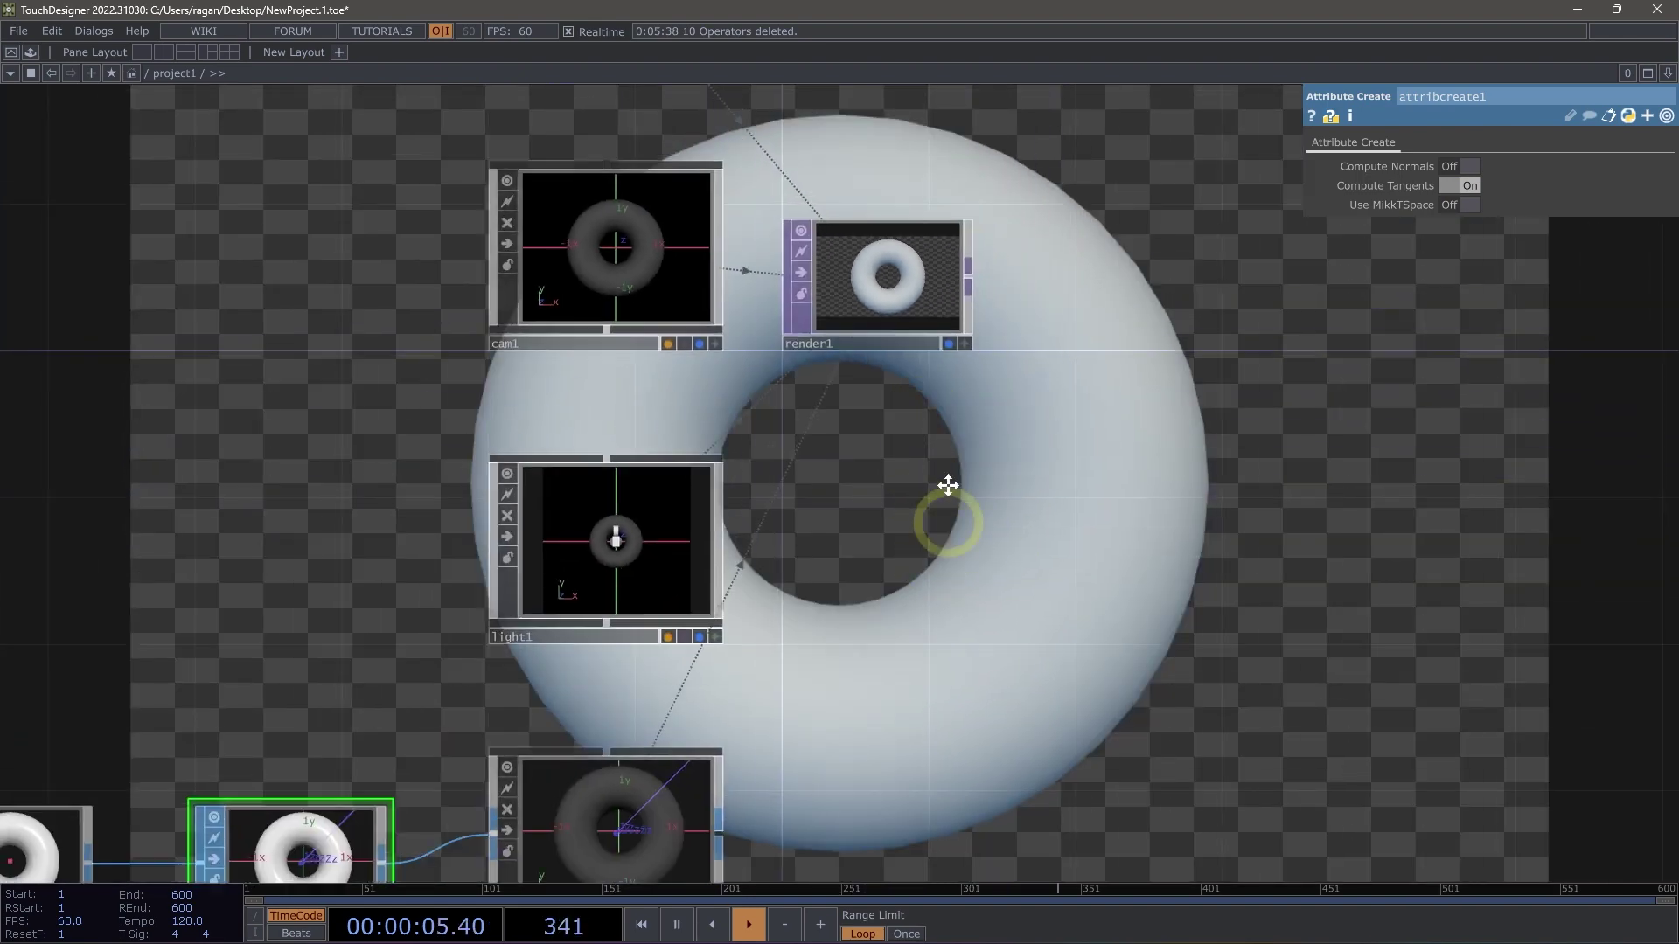
{"action": "scroll", "coordinate": [943, 451], "scroll_direction": "down", "scroll_amount": 3}
{"action": "left_click", "coordinate": [666, 726]}
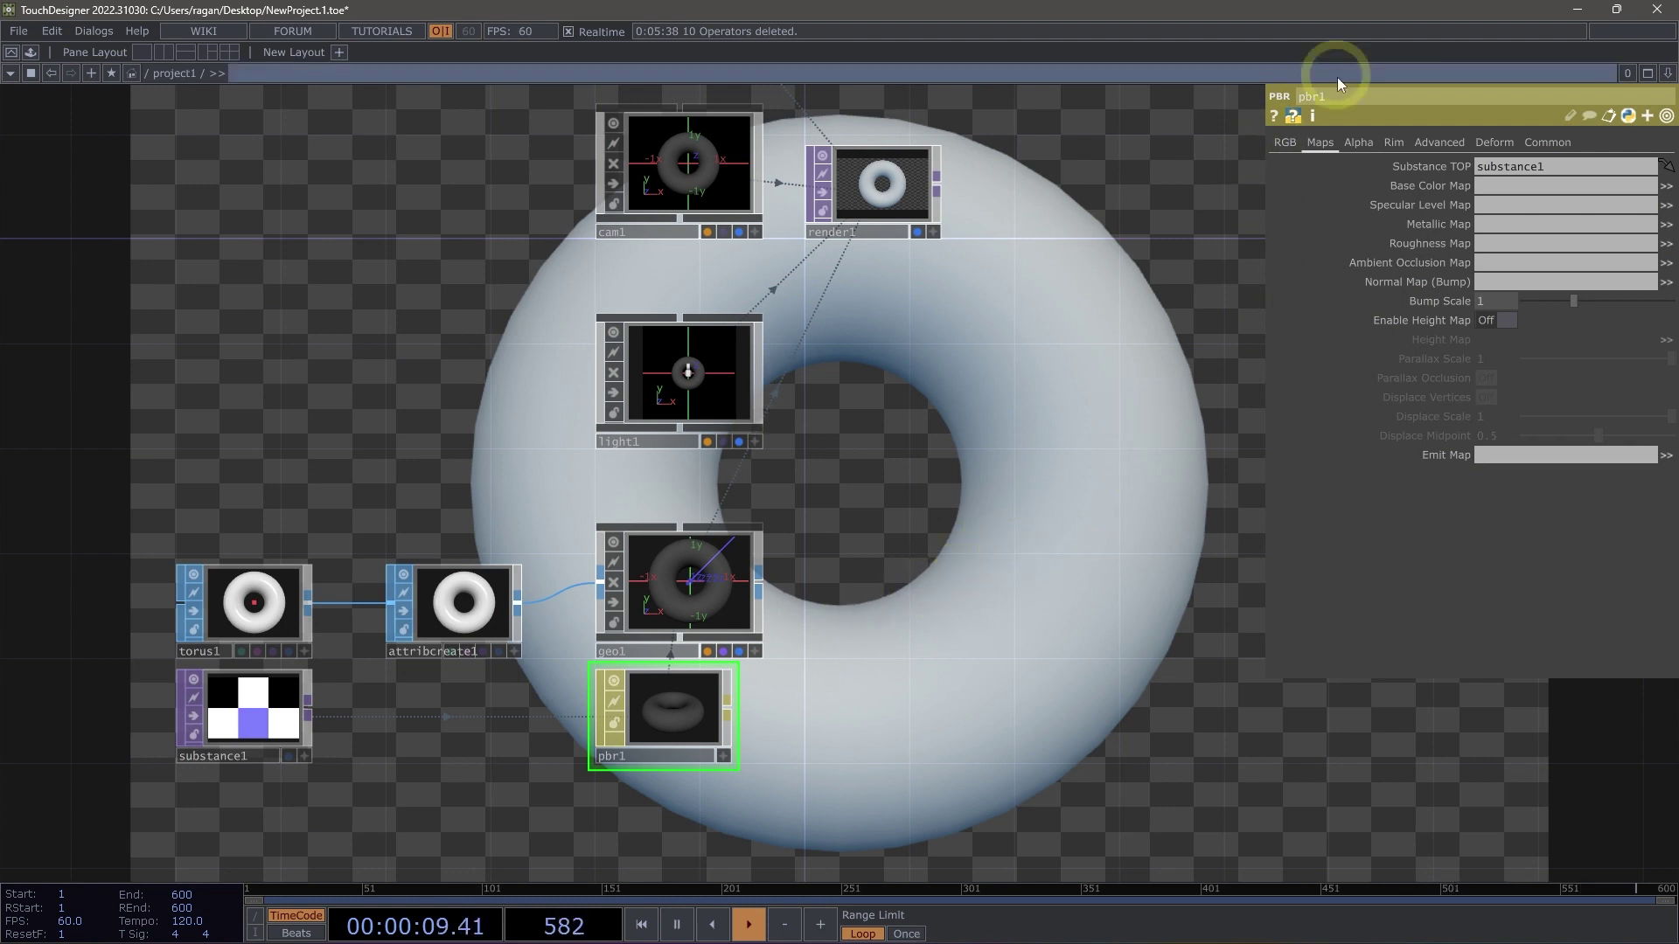
{"action": "left_click", "coordinate": [1285, 142]}
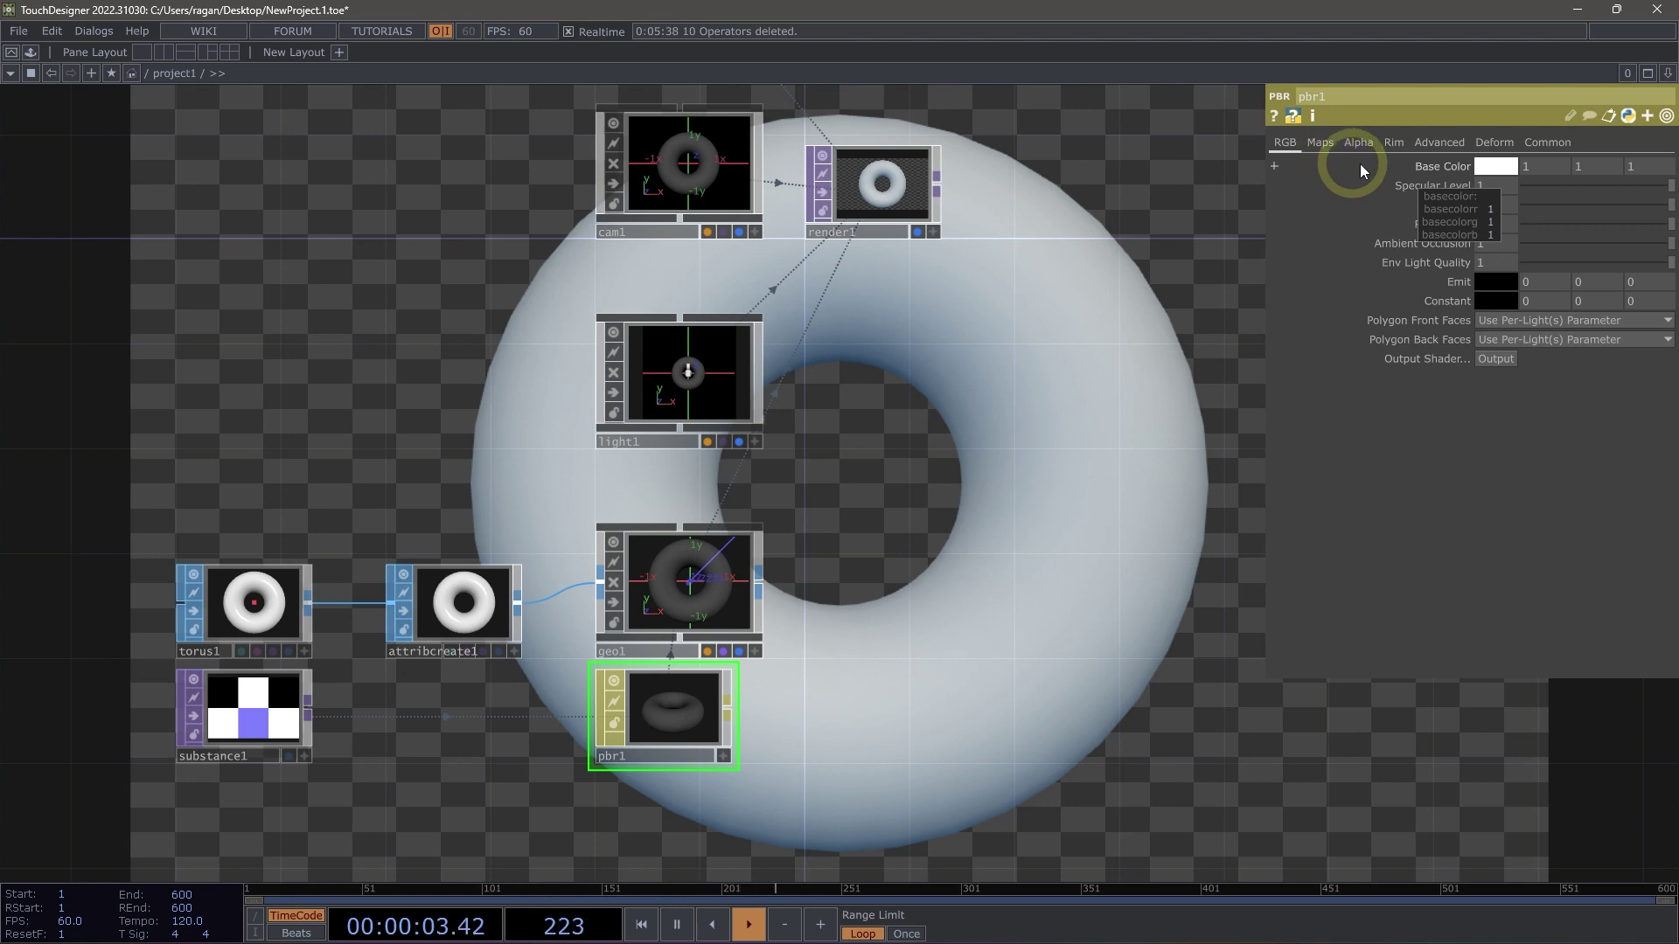
{"action": "left_click_drag", "start_coordinate": [1669, 206], "coordinate": [1511, 233]}
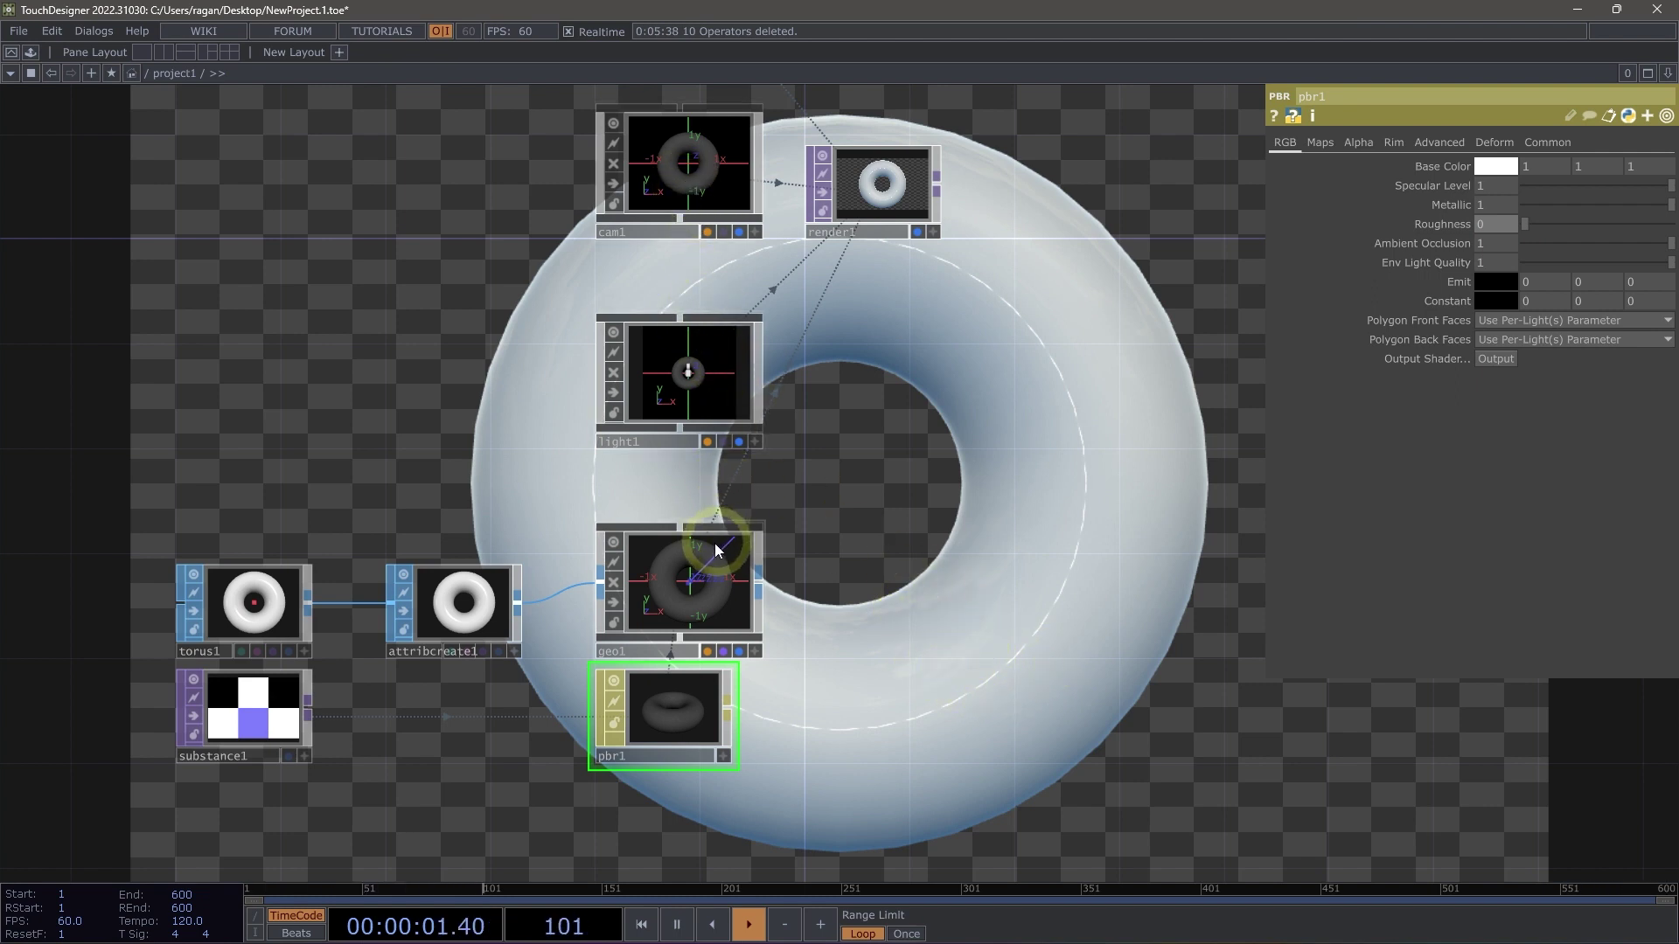
- Rotate the Geometry component to -114 degrees about X
{"action": "left_click", "coordinate": [711, 584]}
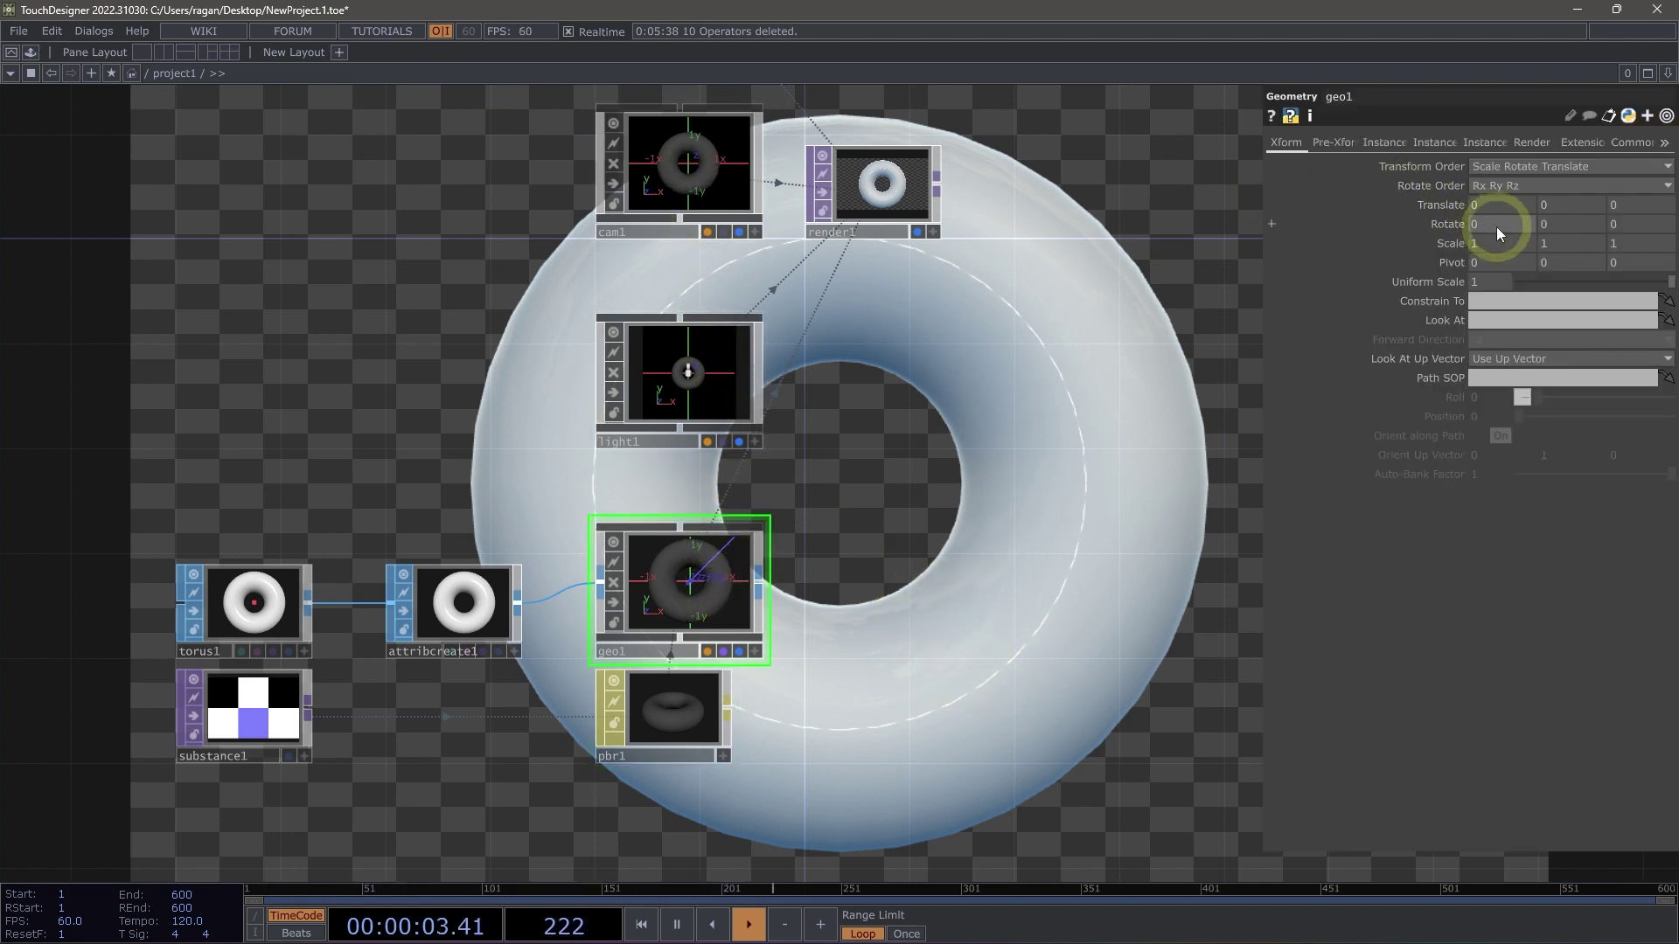
{"action": "left_click_drag", "start_coordinate": [1493, 222], "coordinate": [385, 349]}
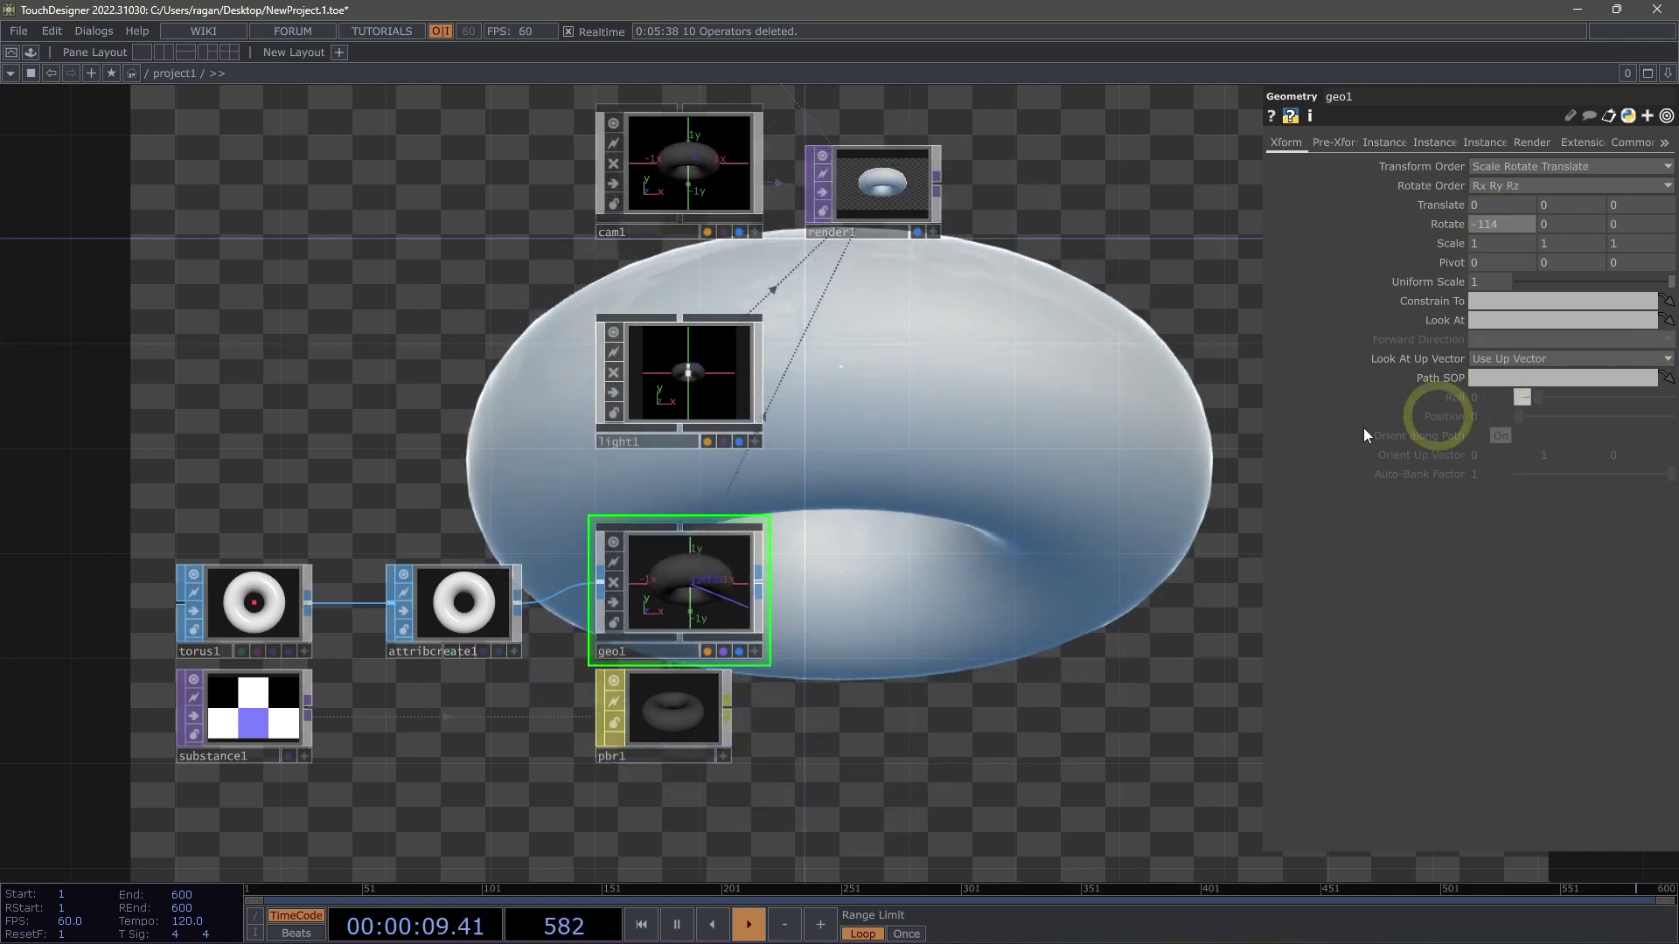
{"action": "left_click", "coordinate": [997, 305]}
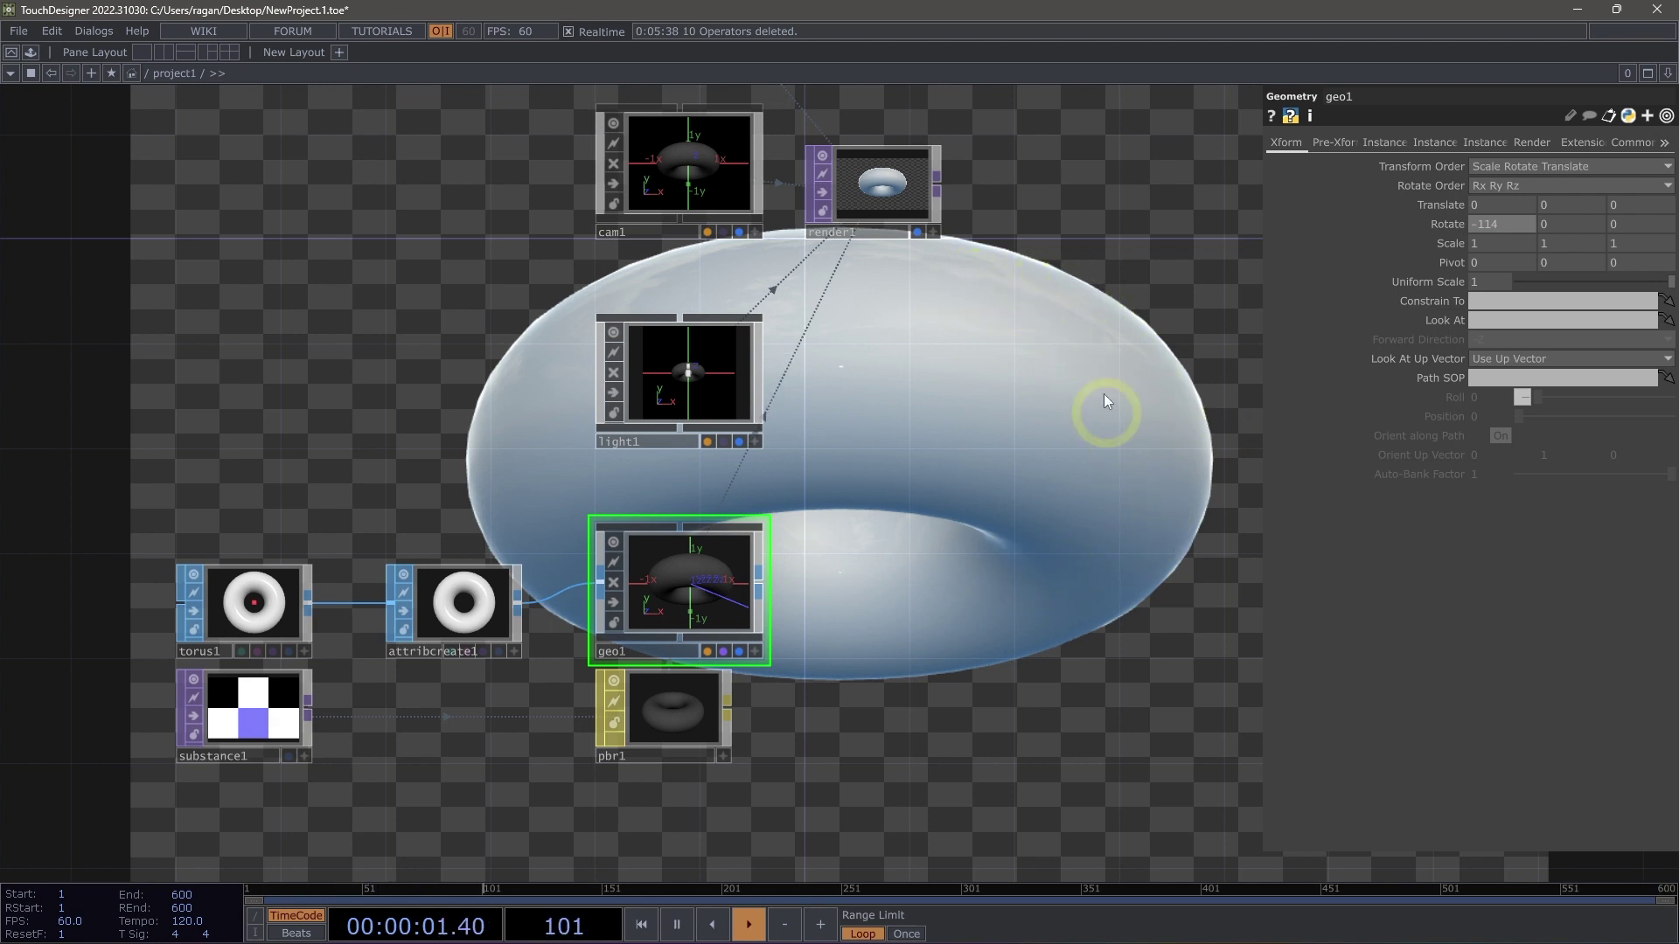
- Return the PBR material's Roughness to 1
{"action": "left_click", "coordinate": [677, 715]}
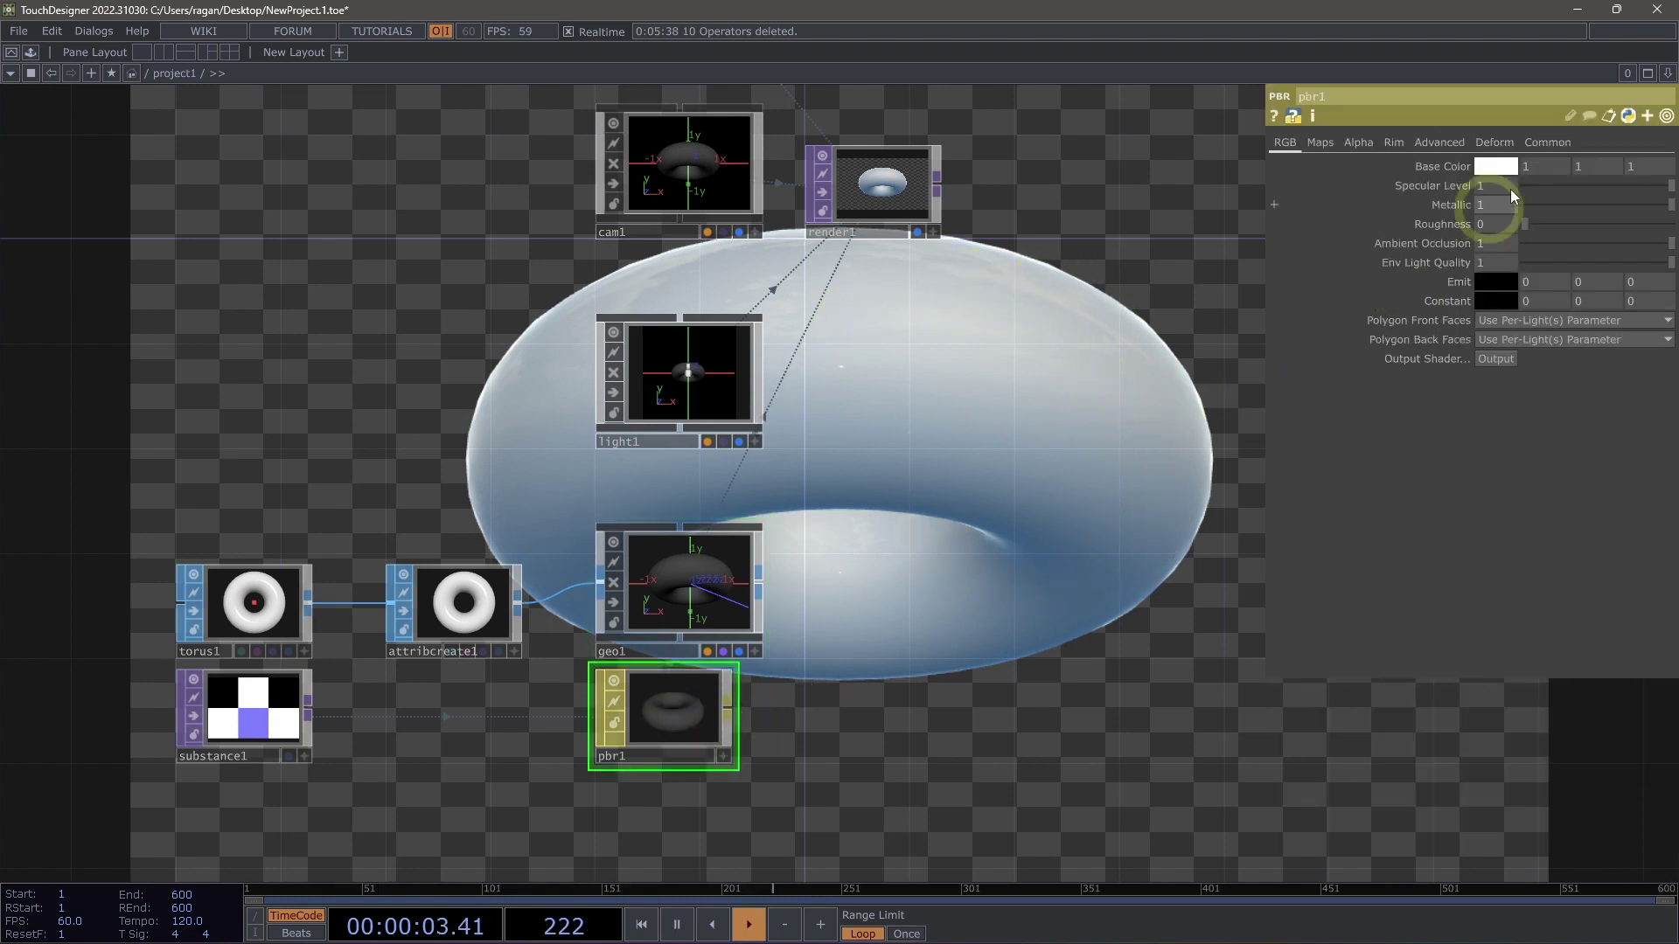
{"action": "left_click_drag", "start_coordinate": [1524, 228], "coordinate": [1665, 230]}
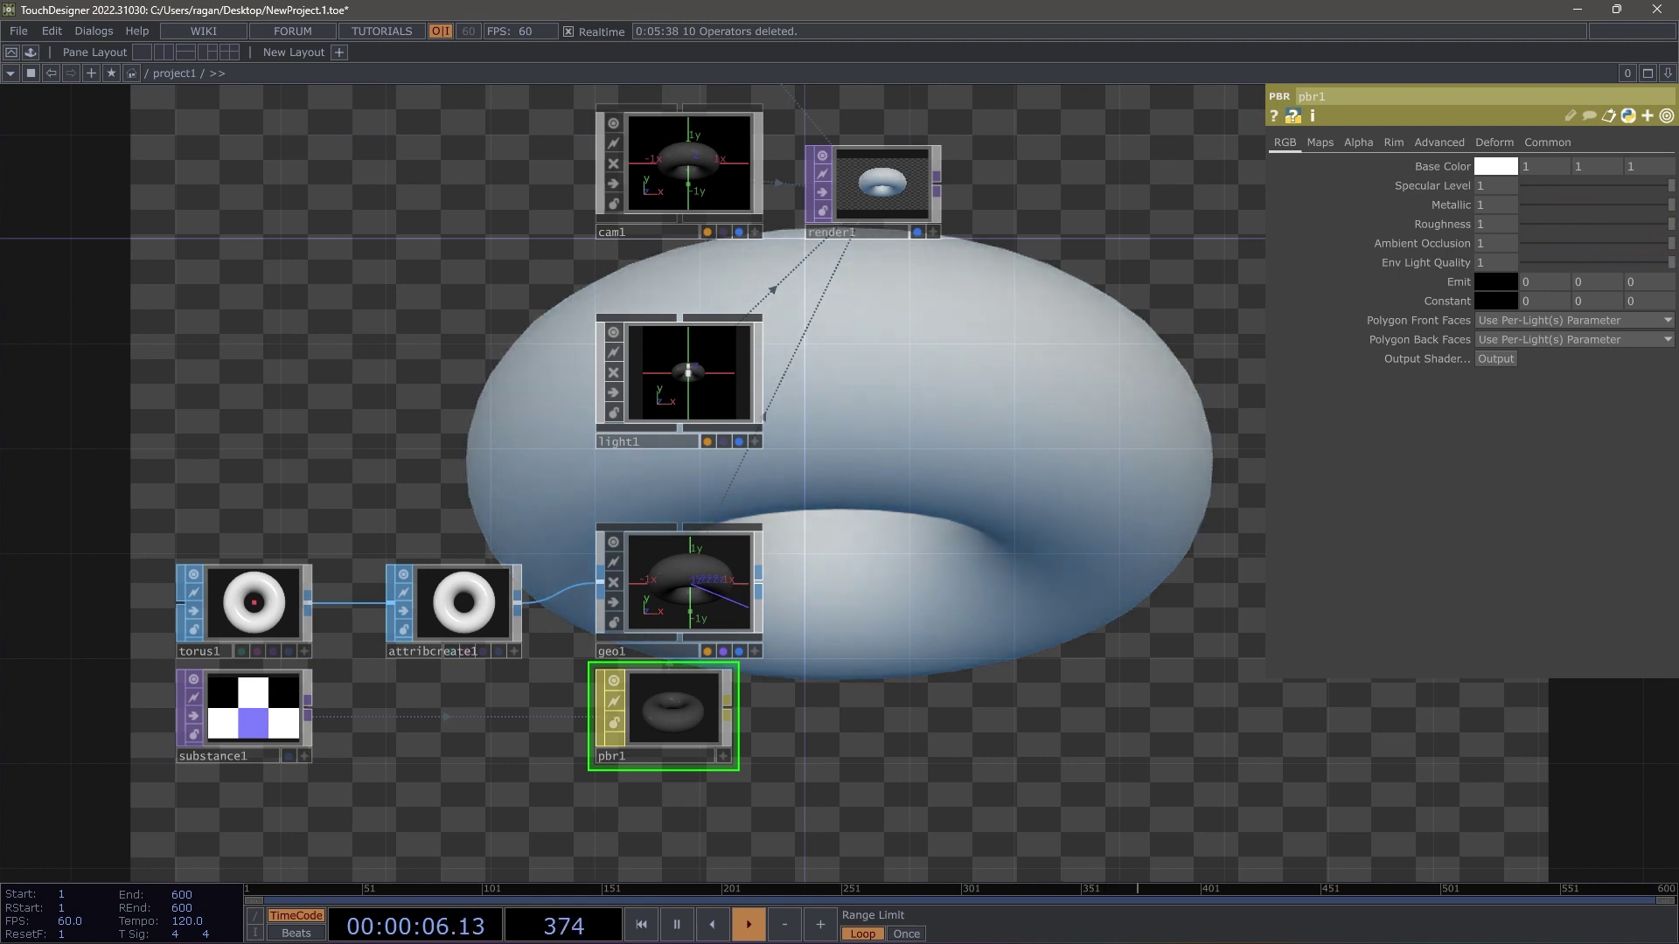
- Set the Substance TOP's Graph to Concrete
{"action": "left_click", "coordinate": [245, 712]}
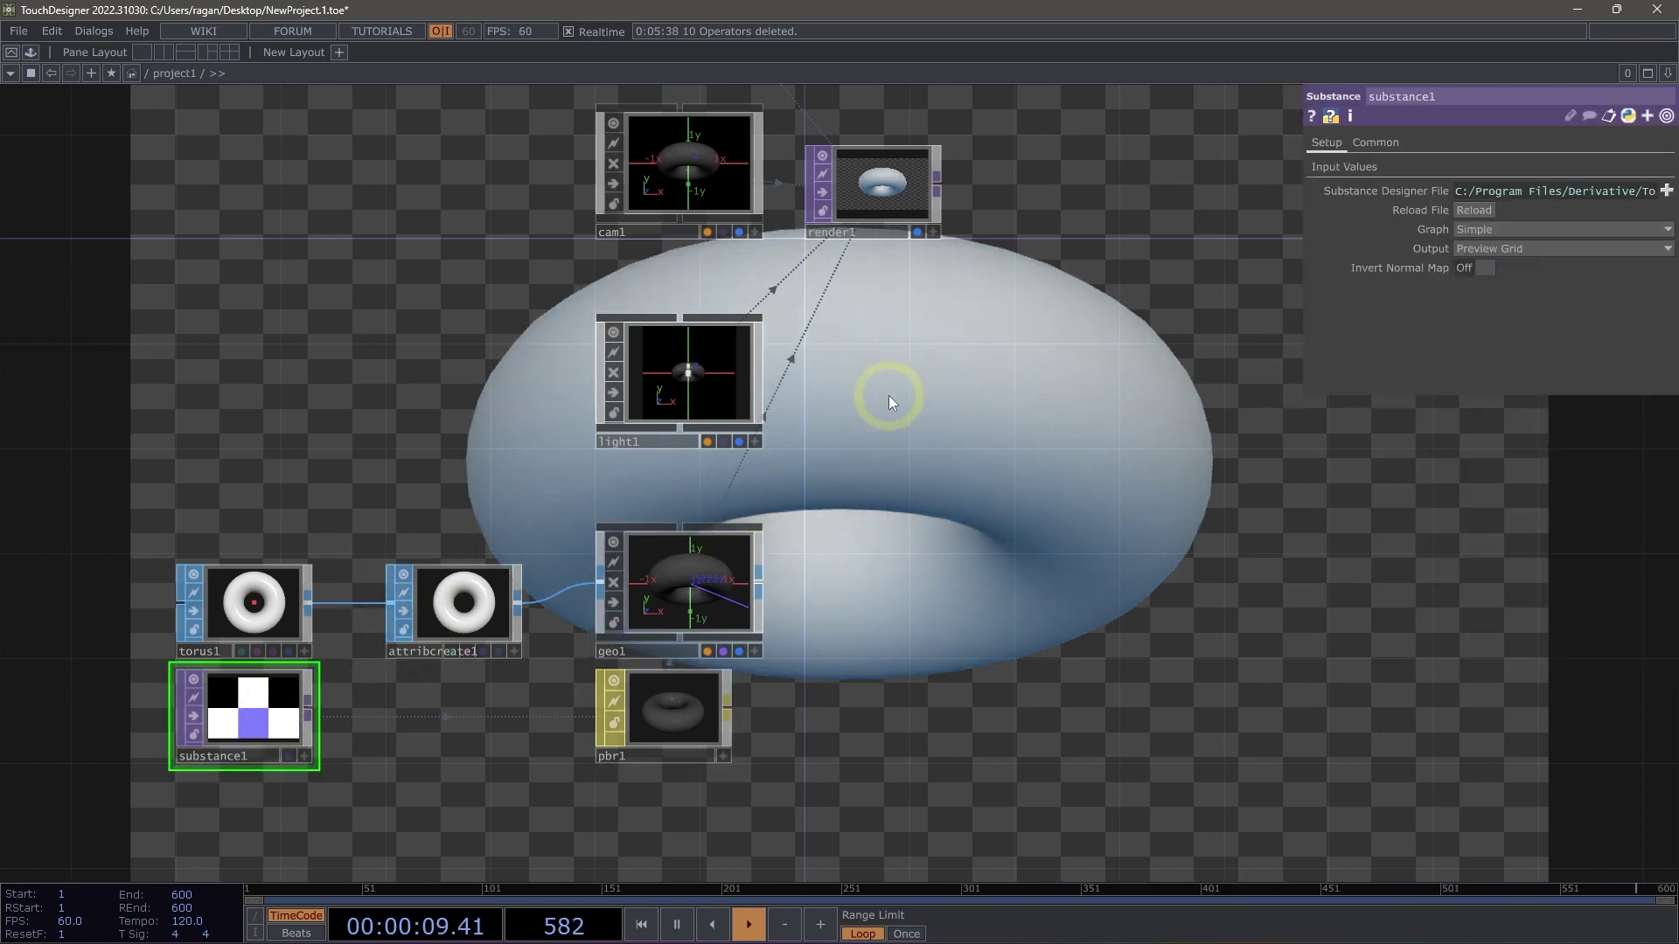
{"action": "left_click", "coordinate": [1522, 233]}
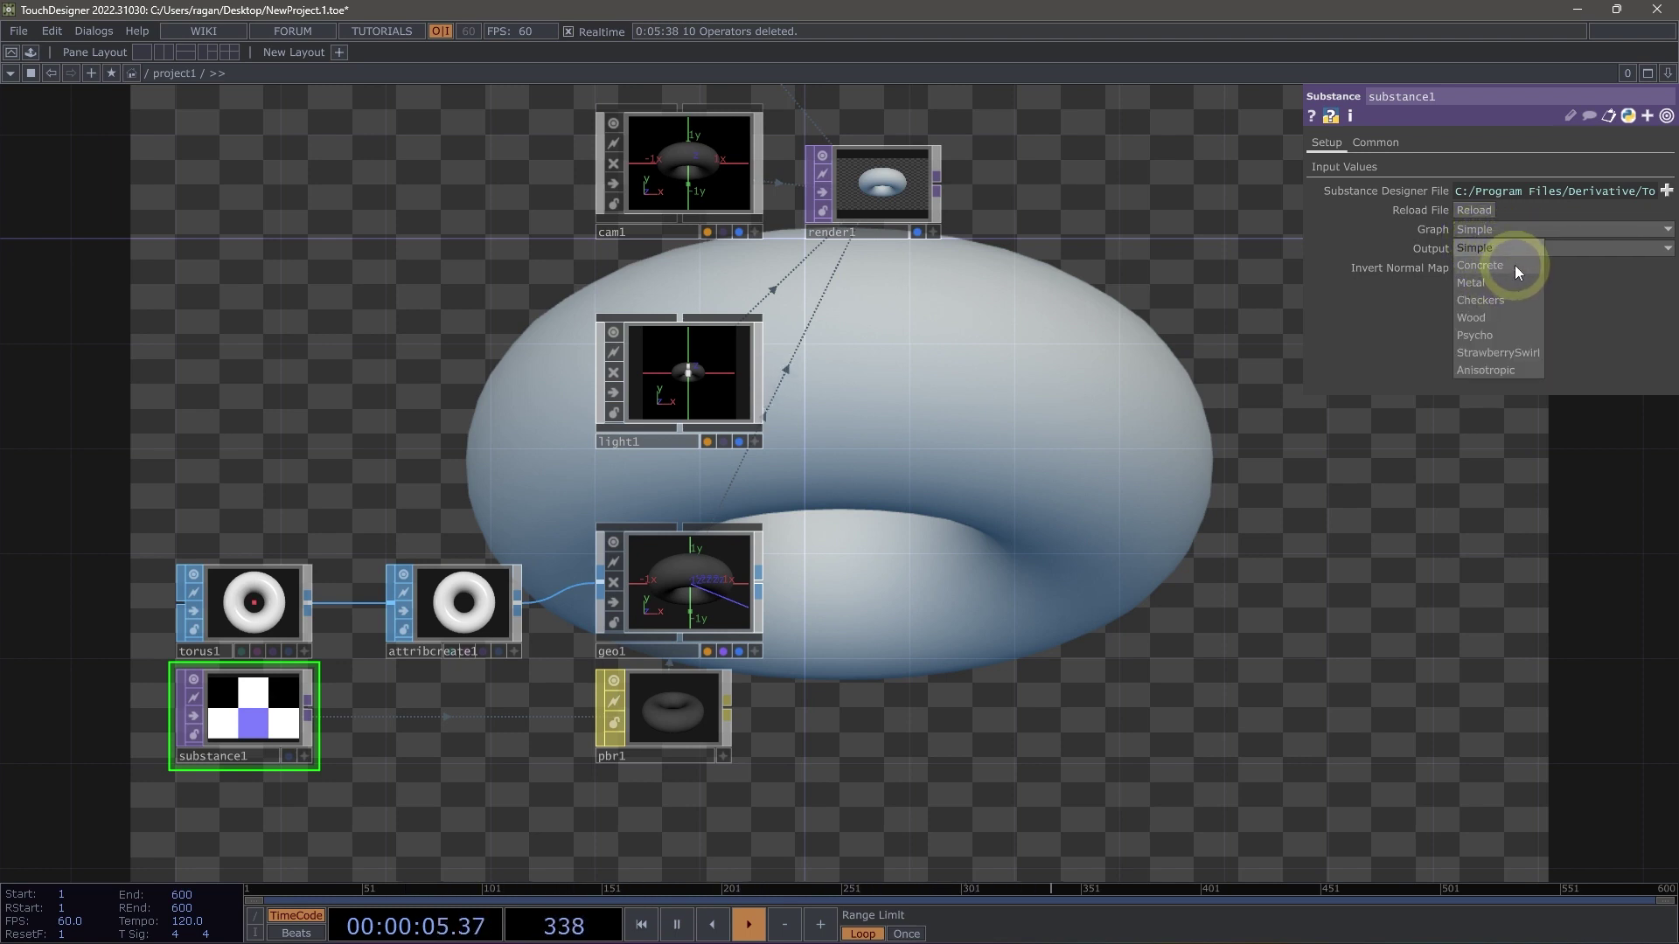
{"action": "left_click", "coordinate": [1514, 265]}
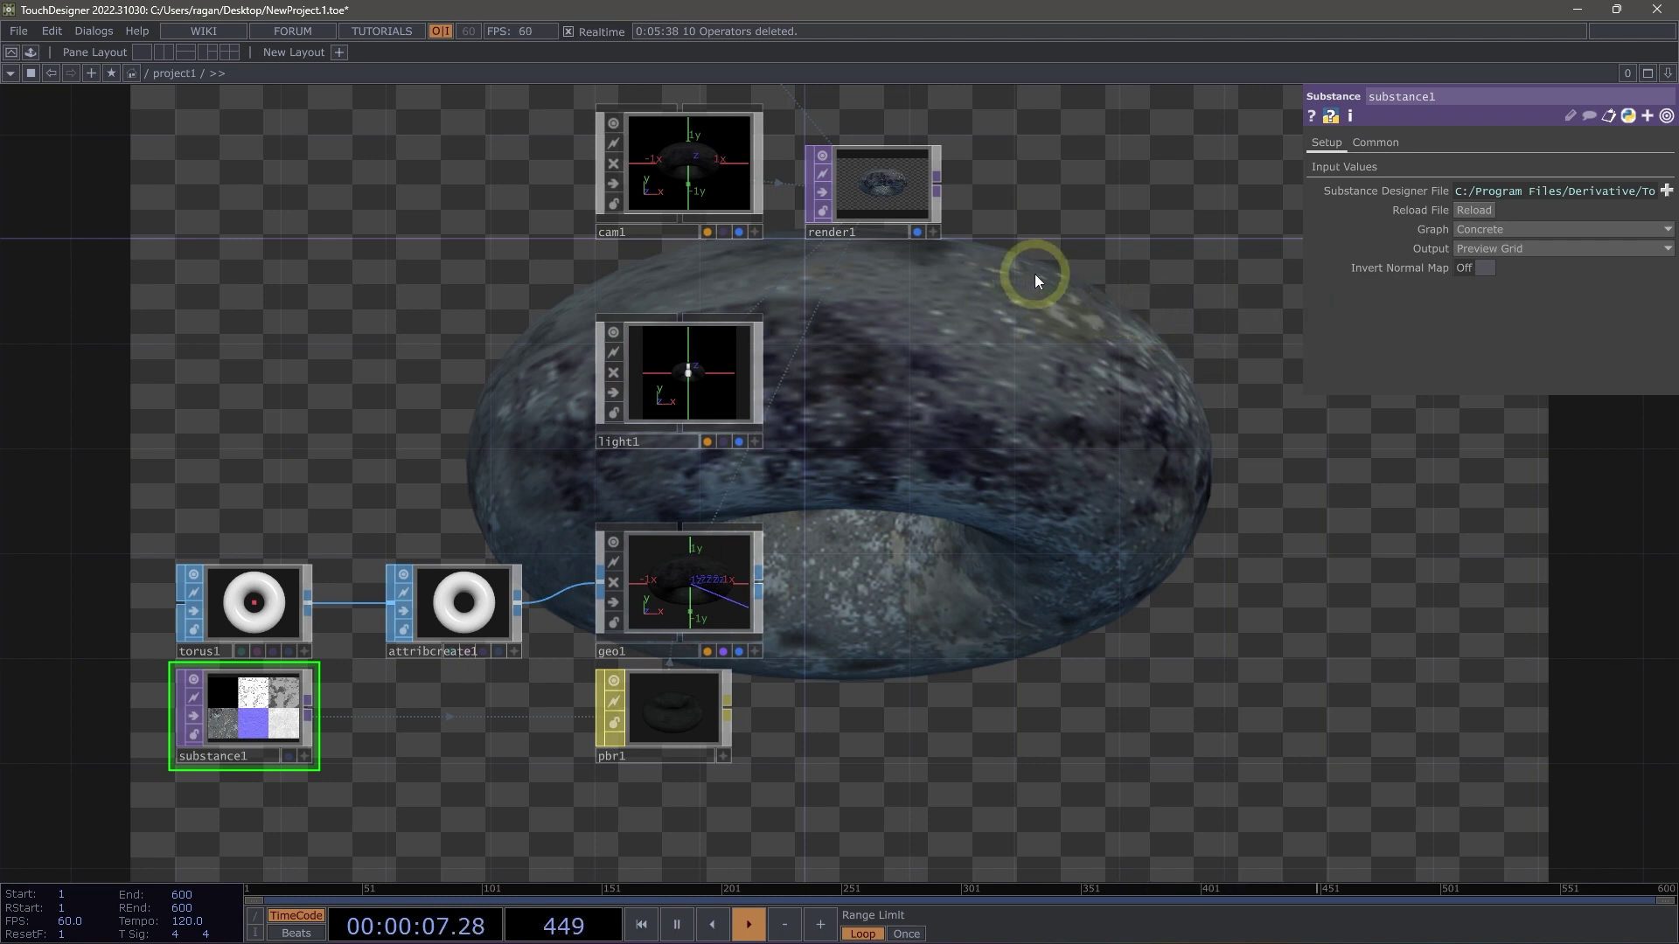
- Rotate the Geometry component to -215 degrees about X
{"action": "left_click", "coordinate": [691, 600]}
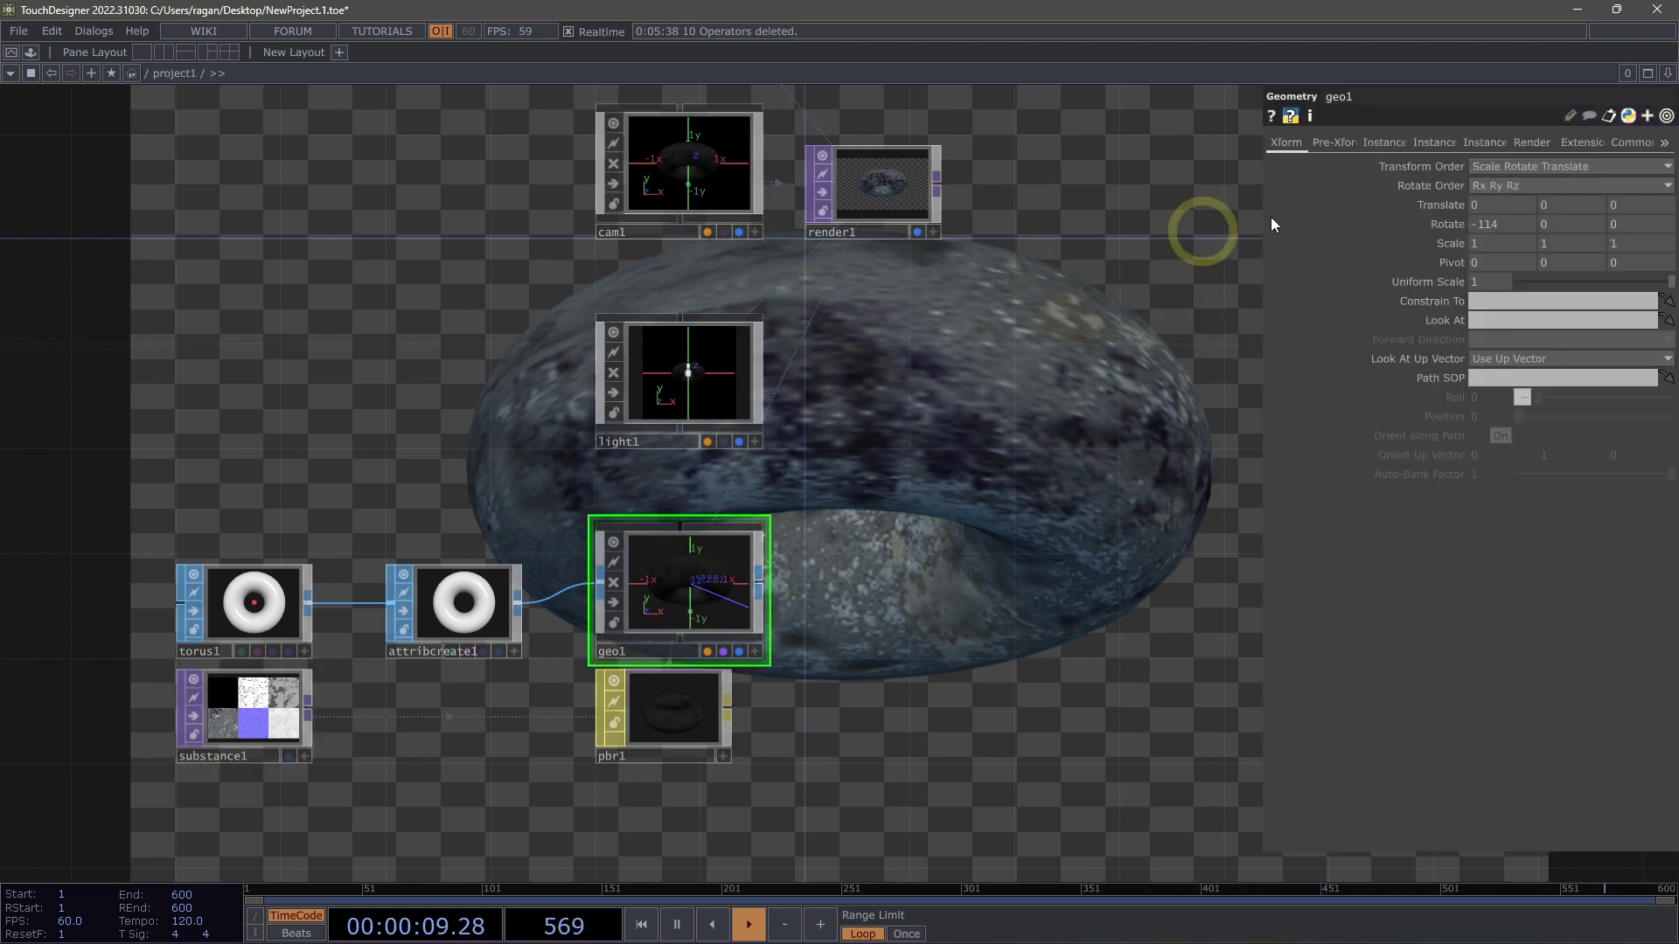
{"action": "mouse_move", "coordinate": [1508, 206]}
{"action": "middle_mouse_down"}
{"action": "mouse_move", "coordinate": [1274, 206]}
{"action": "mouse_move", "coordinate": [648, 270]}
{"action": "mouse_move", "coordinate": [1511, 201]}
{"action": "middle_mouse_up"}
{"action": "scroll", "coordinate": [1511, 220], "scroll_direction": "down", "scroll_amount": 3}
{"action": "left_click_drag", "start_coordinate": [1051, 448], "coordinate": [934, 486]}
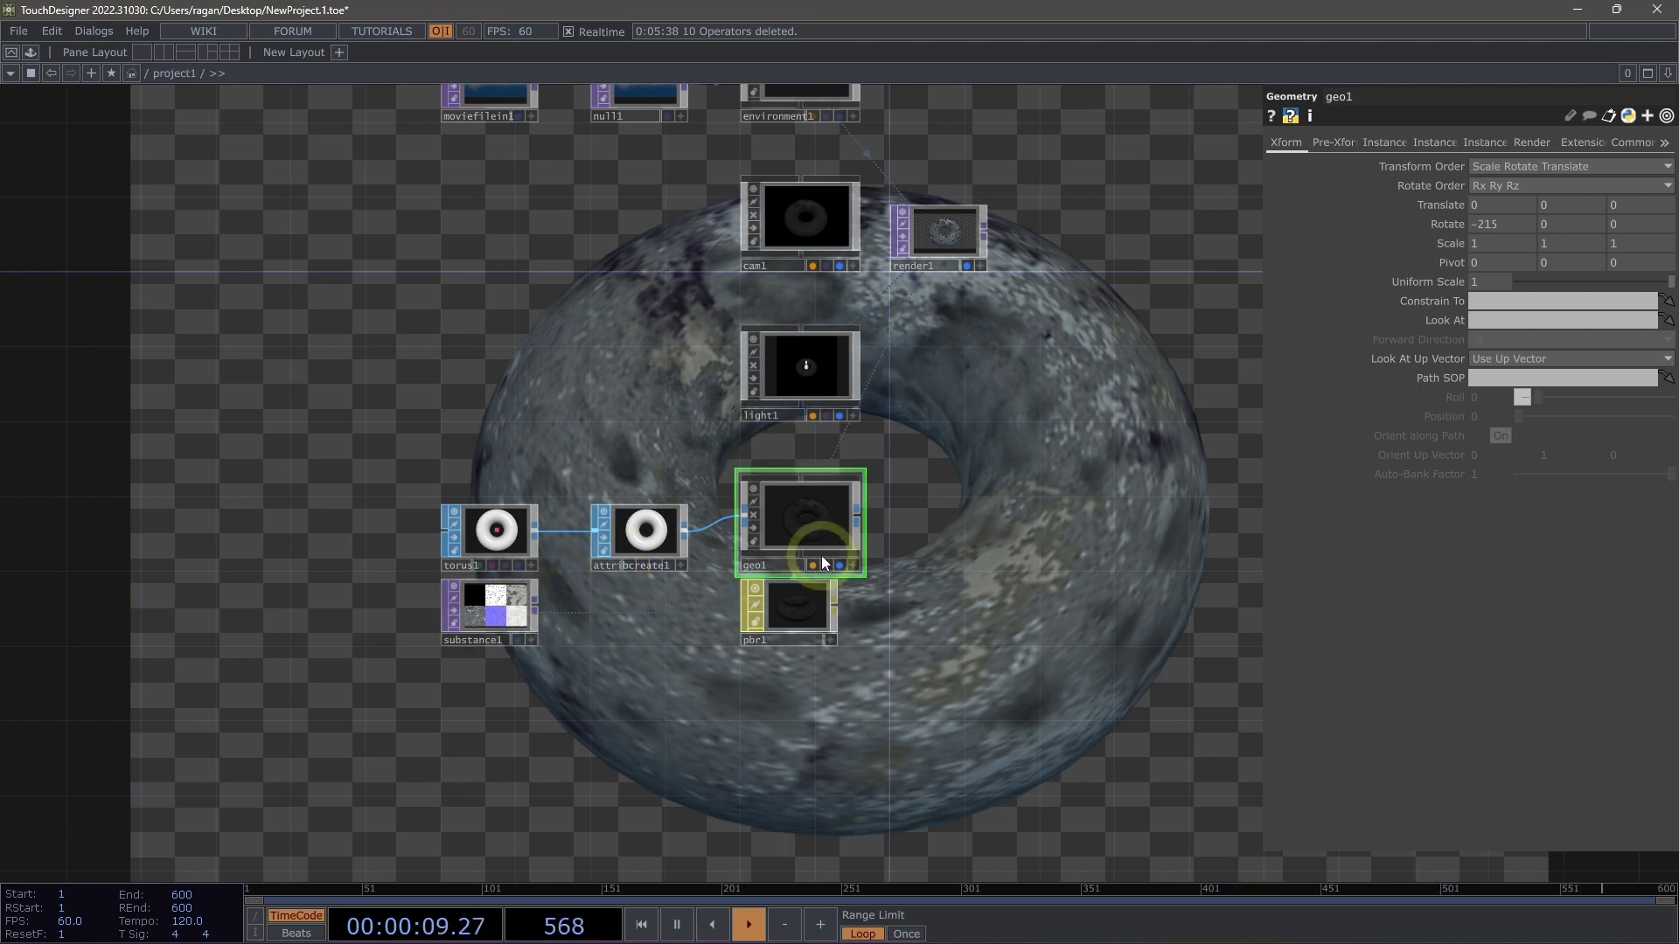
- Set the Substance TOP's Graph to Wood
{"action": "left_click", "coordinate": [494, 612]}
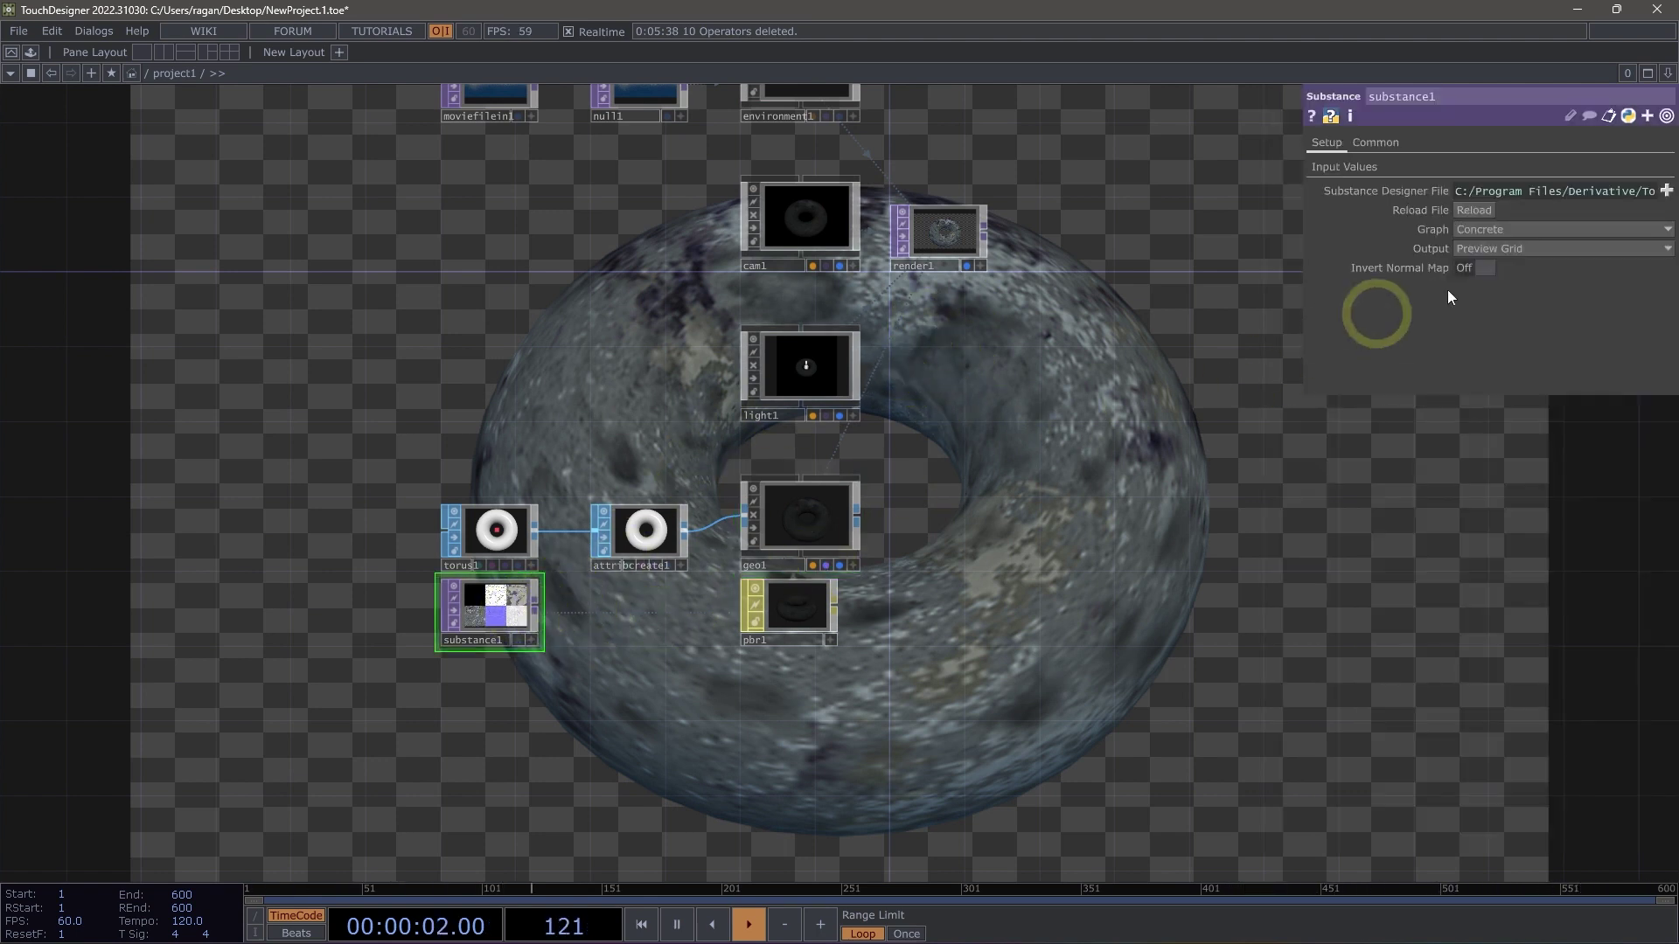
{"action": "left_click", "coordinate": [1516, 229]}
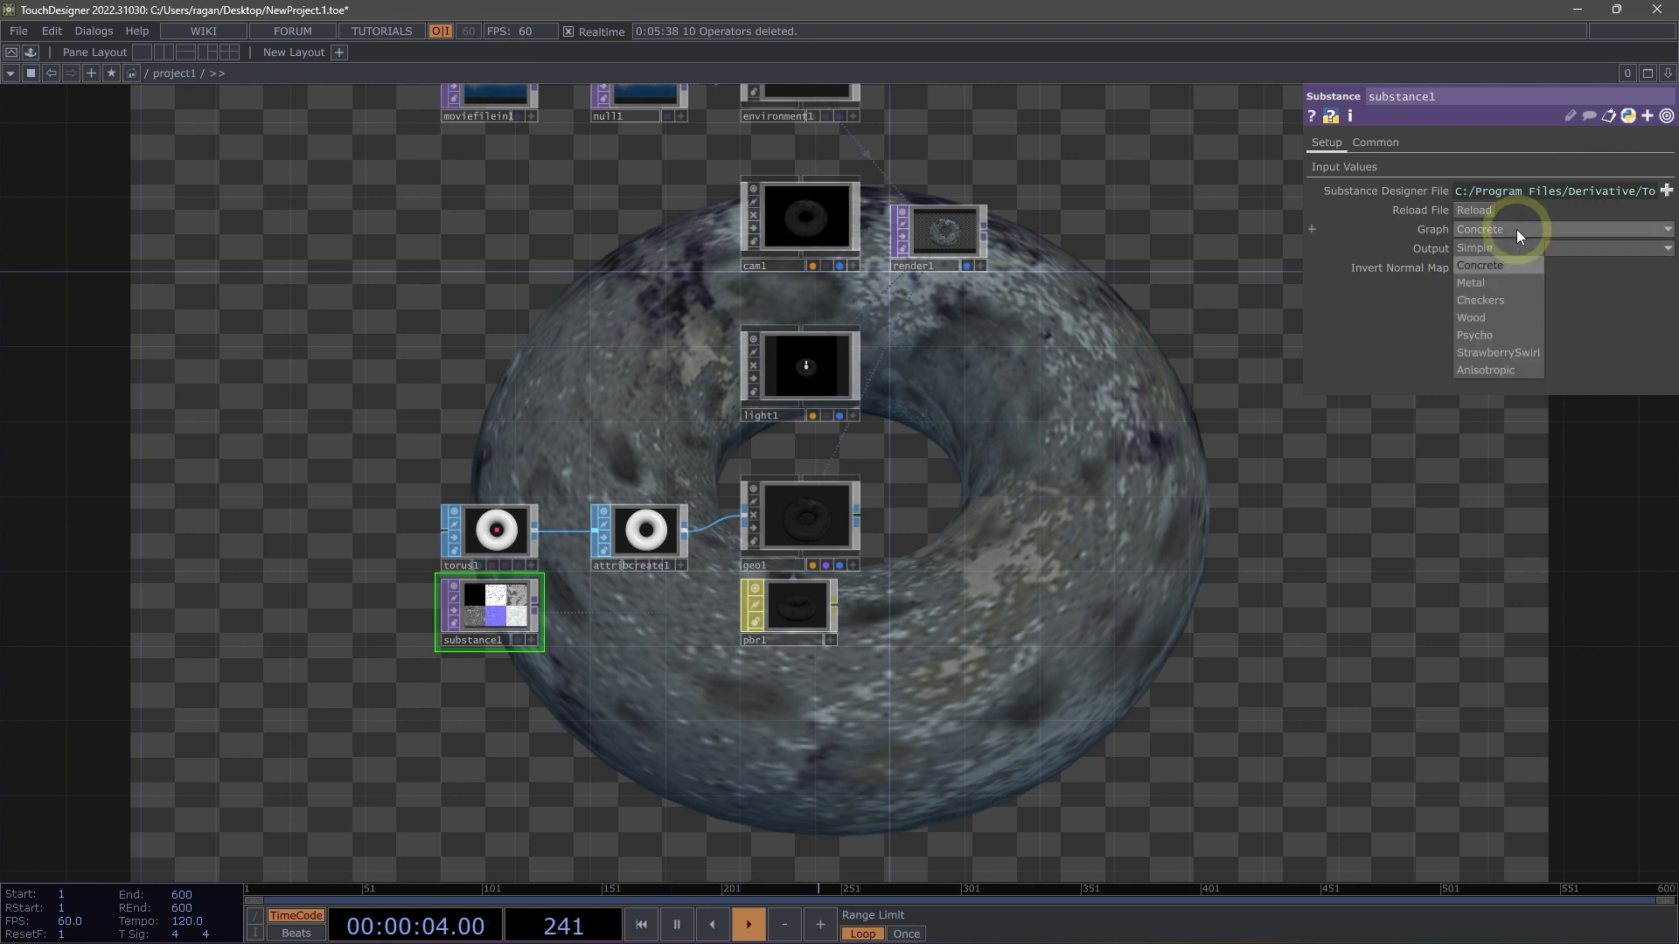
{"action": "left_click", "coordinate": [1509, 317]}
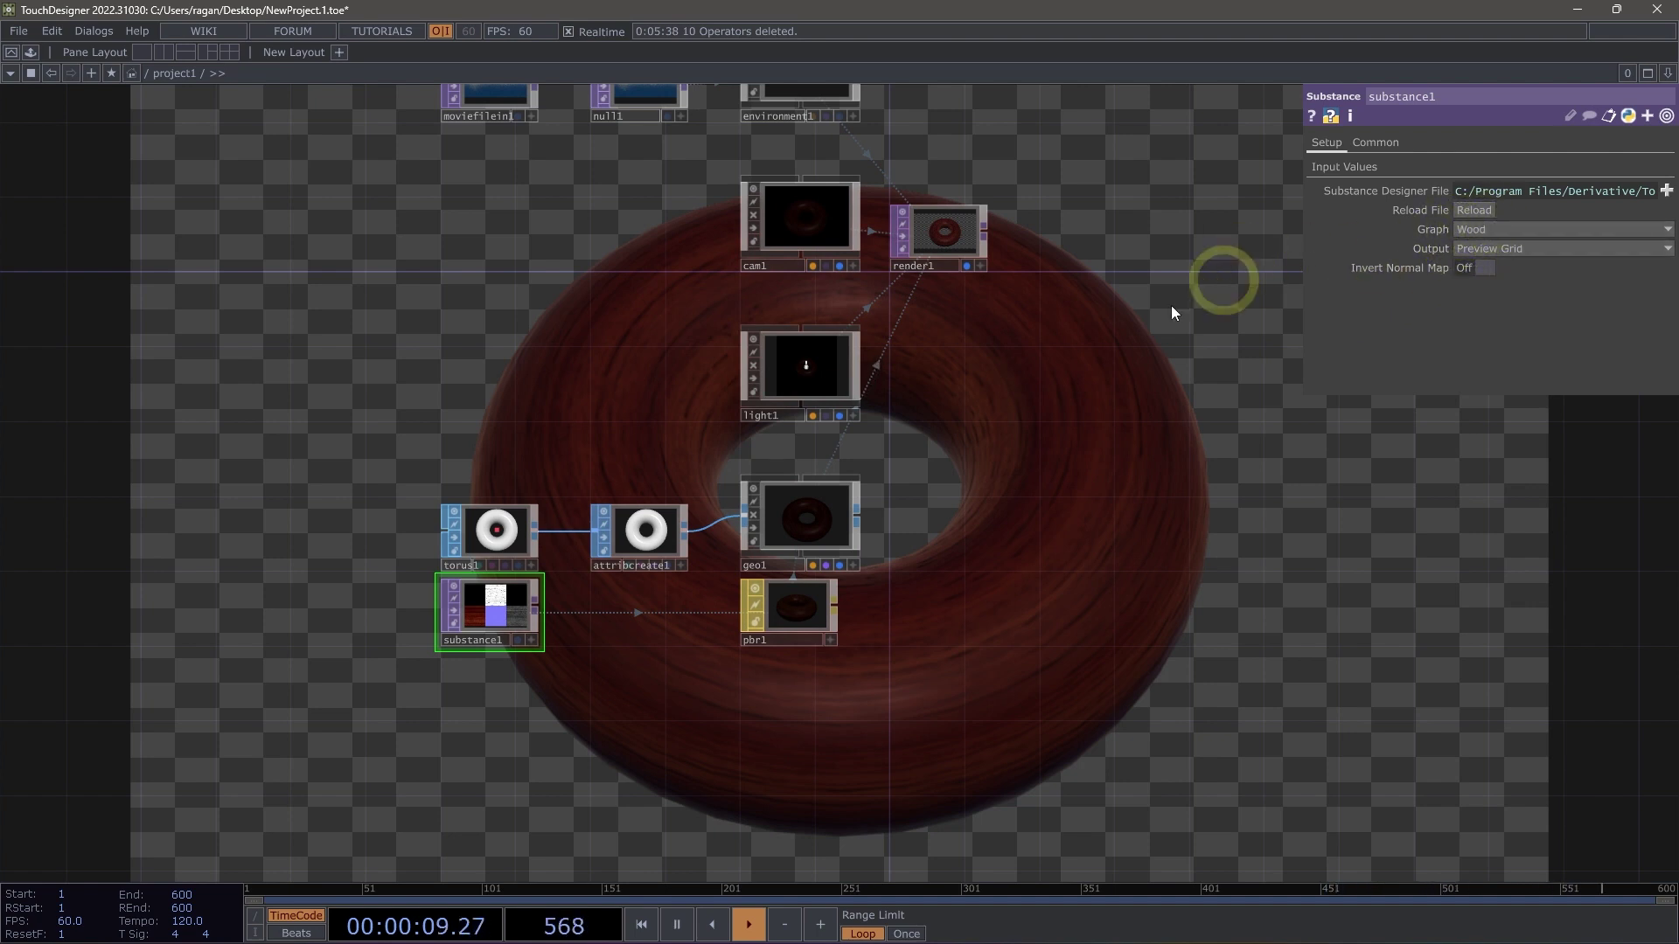
- Lower the PBR material's Roughness to 0.375
{"action": "left_click", "coordinate": [795, 592]}
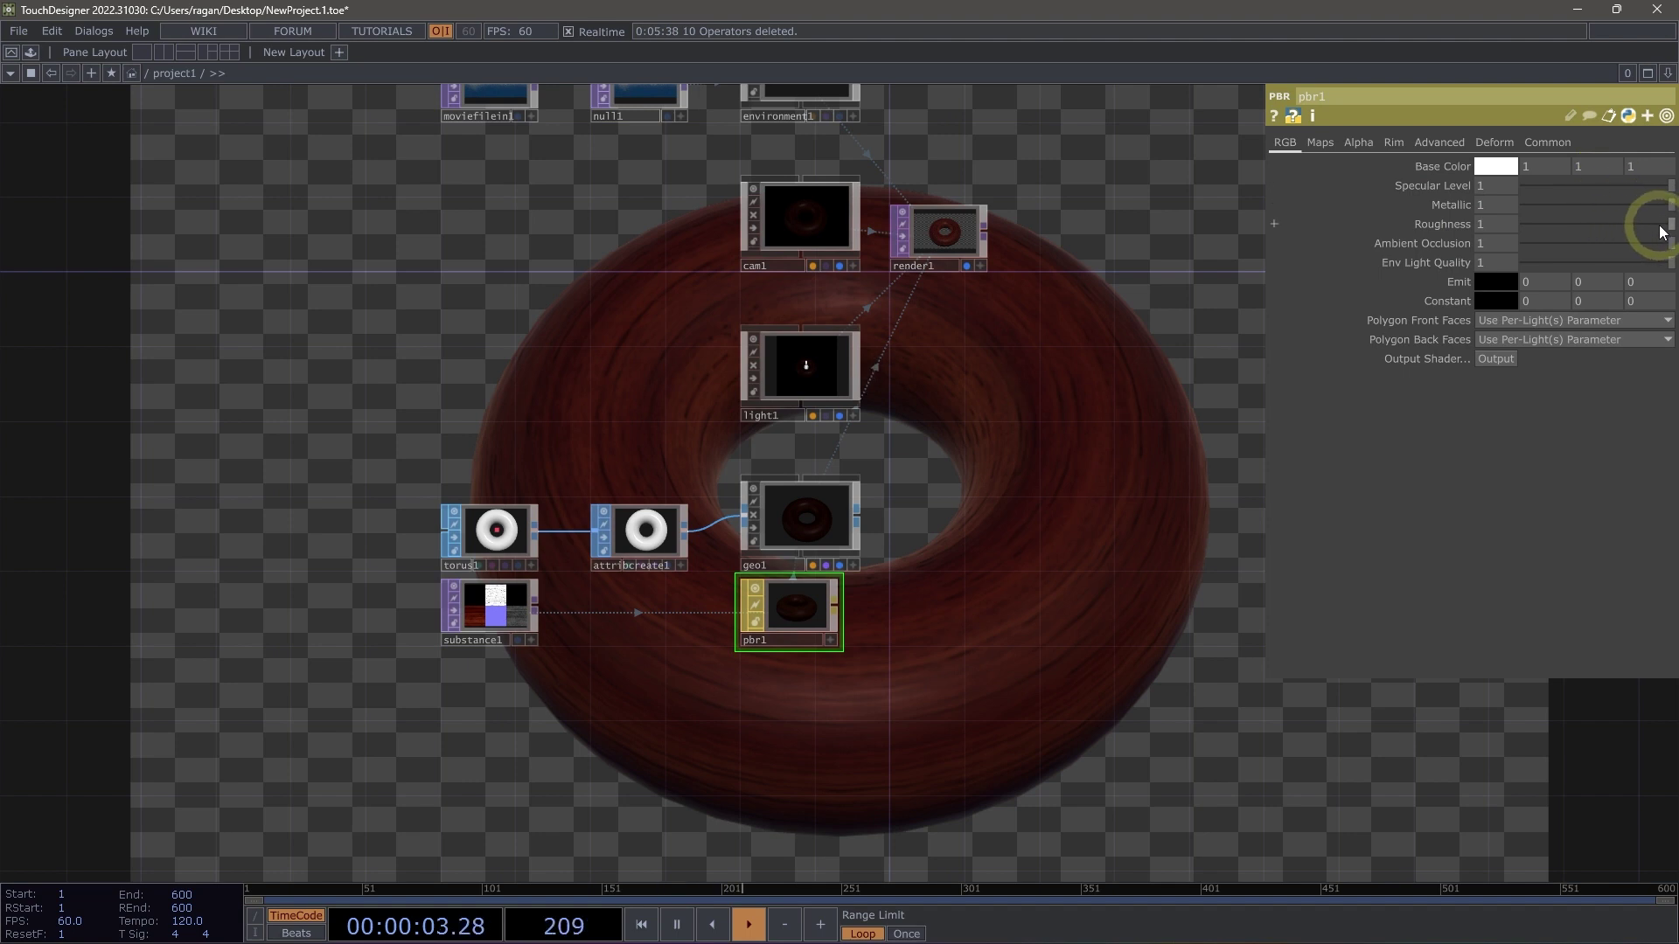
{"action": "left_click_drag", "start_coordinate": [1661, 231], "coordinate": [1586, 232]}
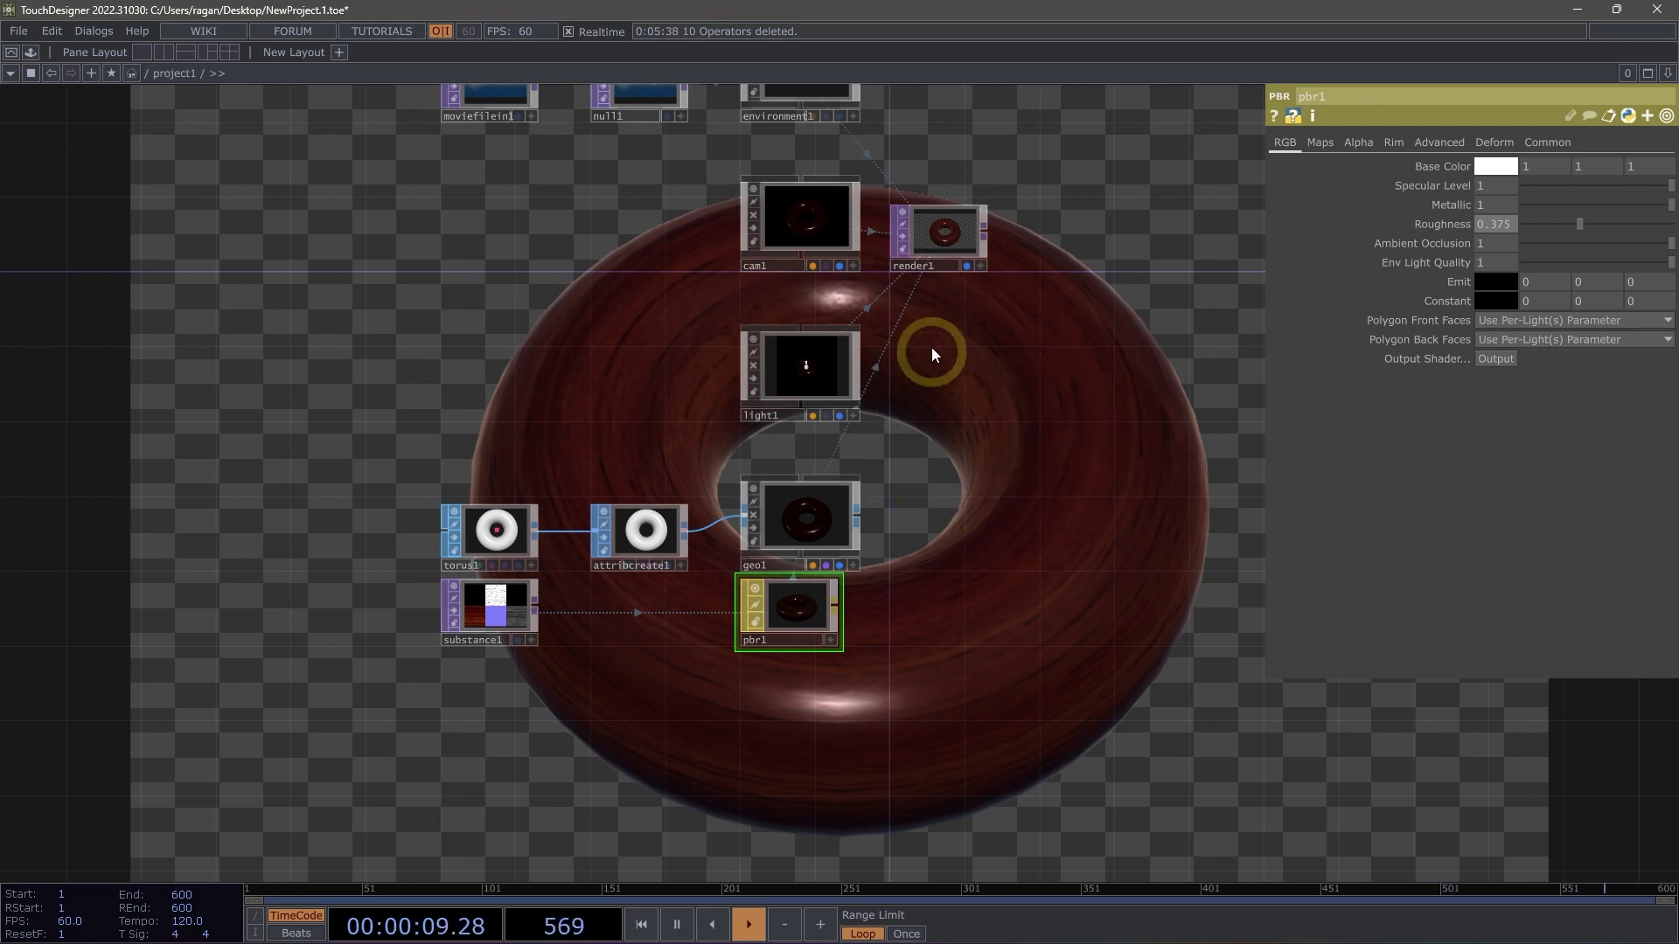
- Load PalaceOfFineArts-360Designs.io.jpg from the Map samples folder into the Movie File In TOP feeding the environment light
{"action": "left_click_drag", "start_coordinate": [936, 348], "coordinate": [918, 505]}
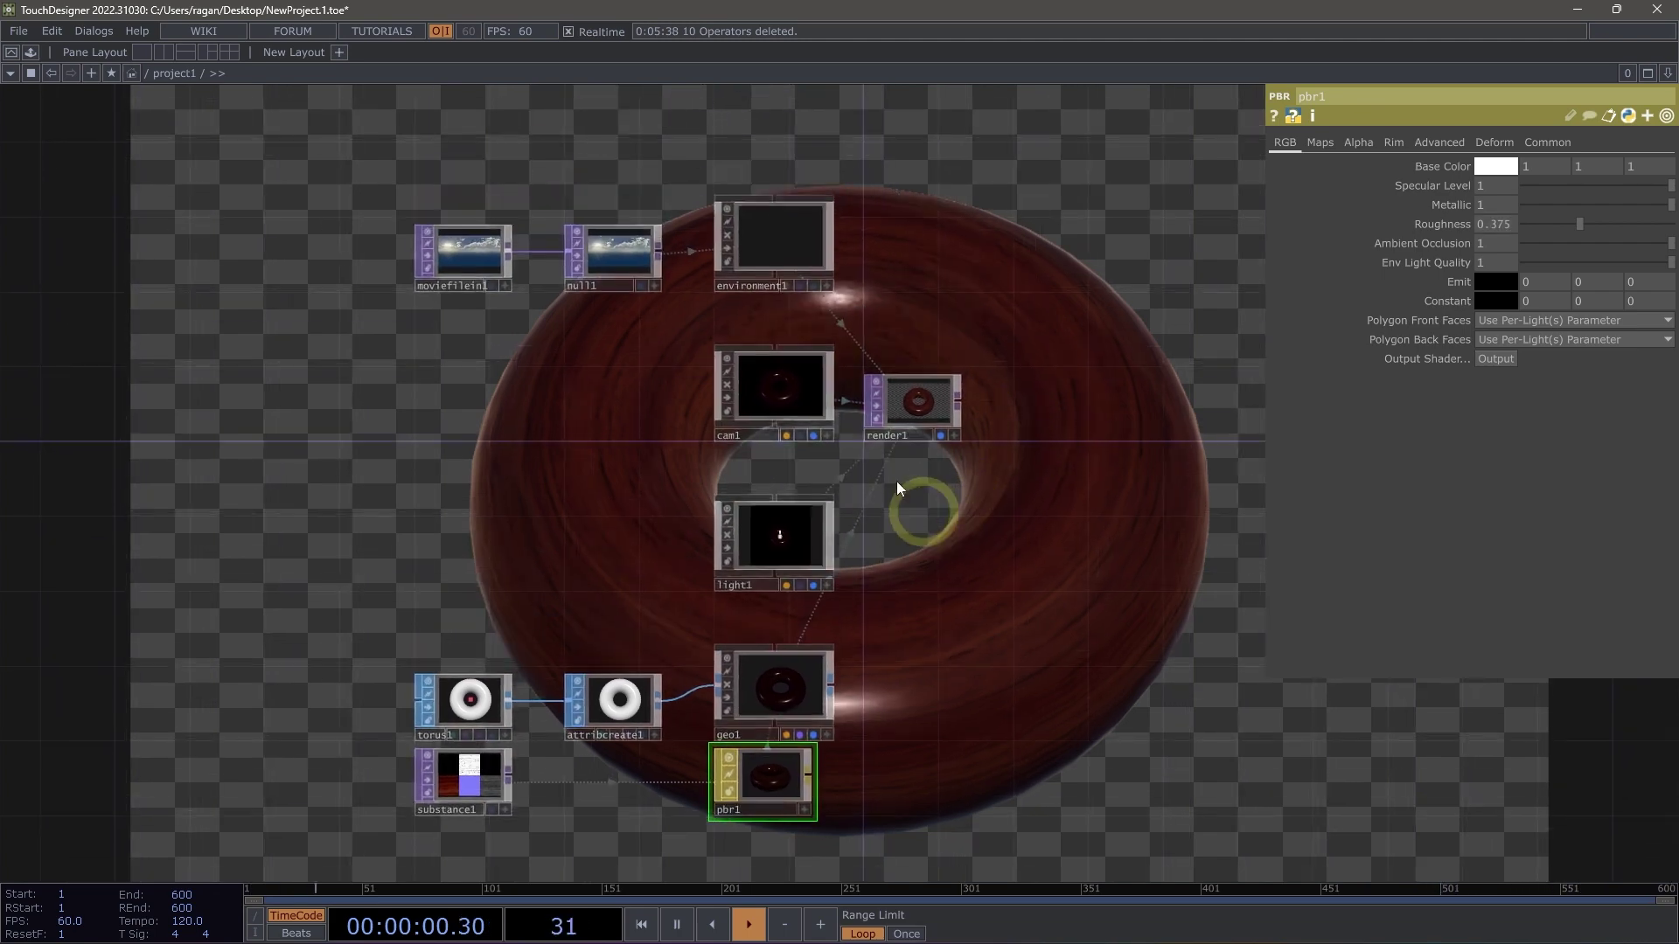
{"action": "left_click", "coordinate": [485, 258]}
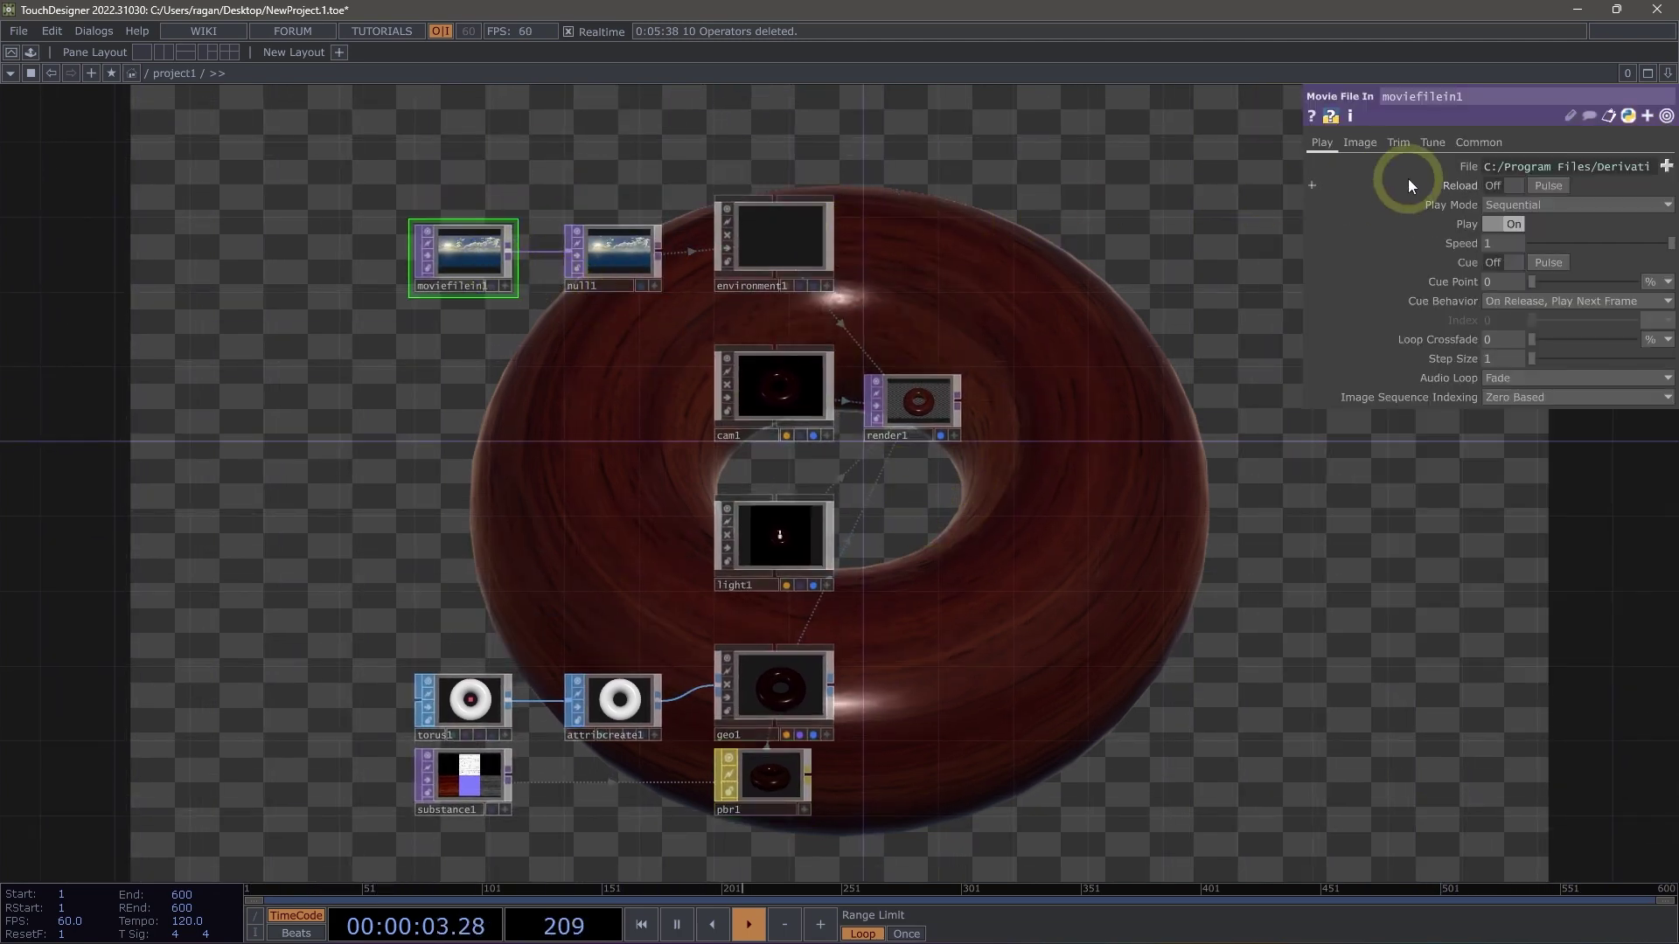
{"action": "left_click", "coordinate": [1667, 167]}
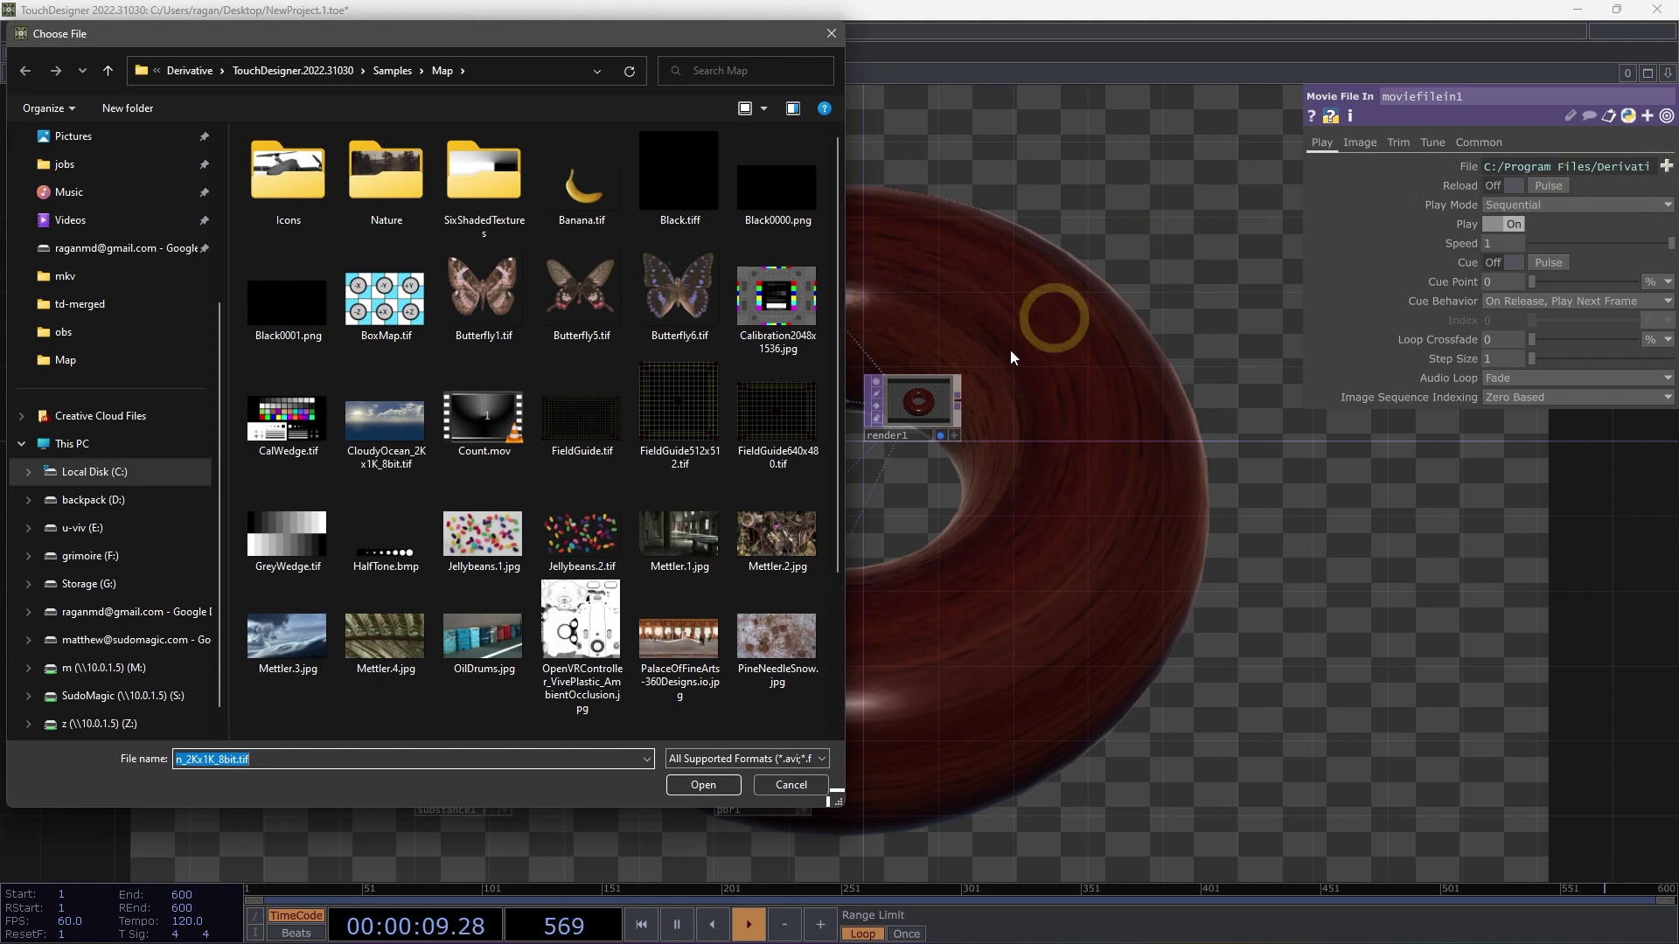
{"action": "left_click", "coordinate": [672, 650]}
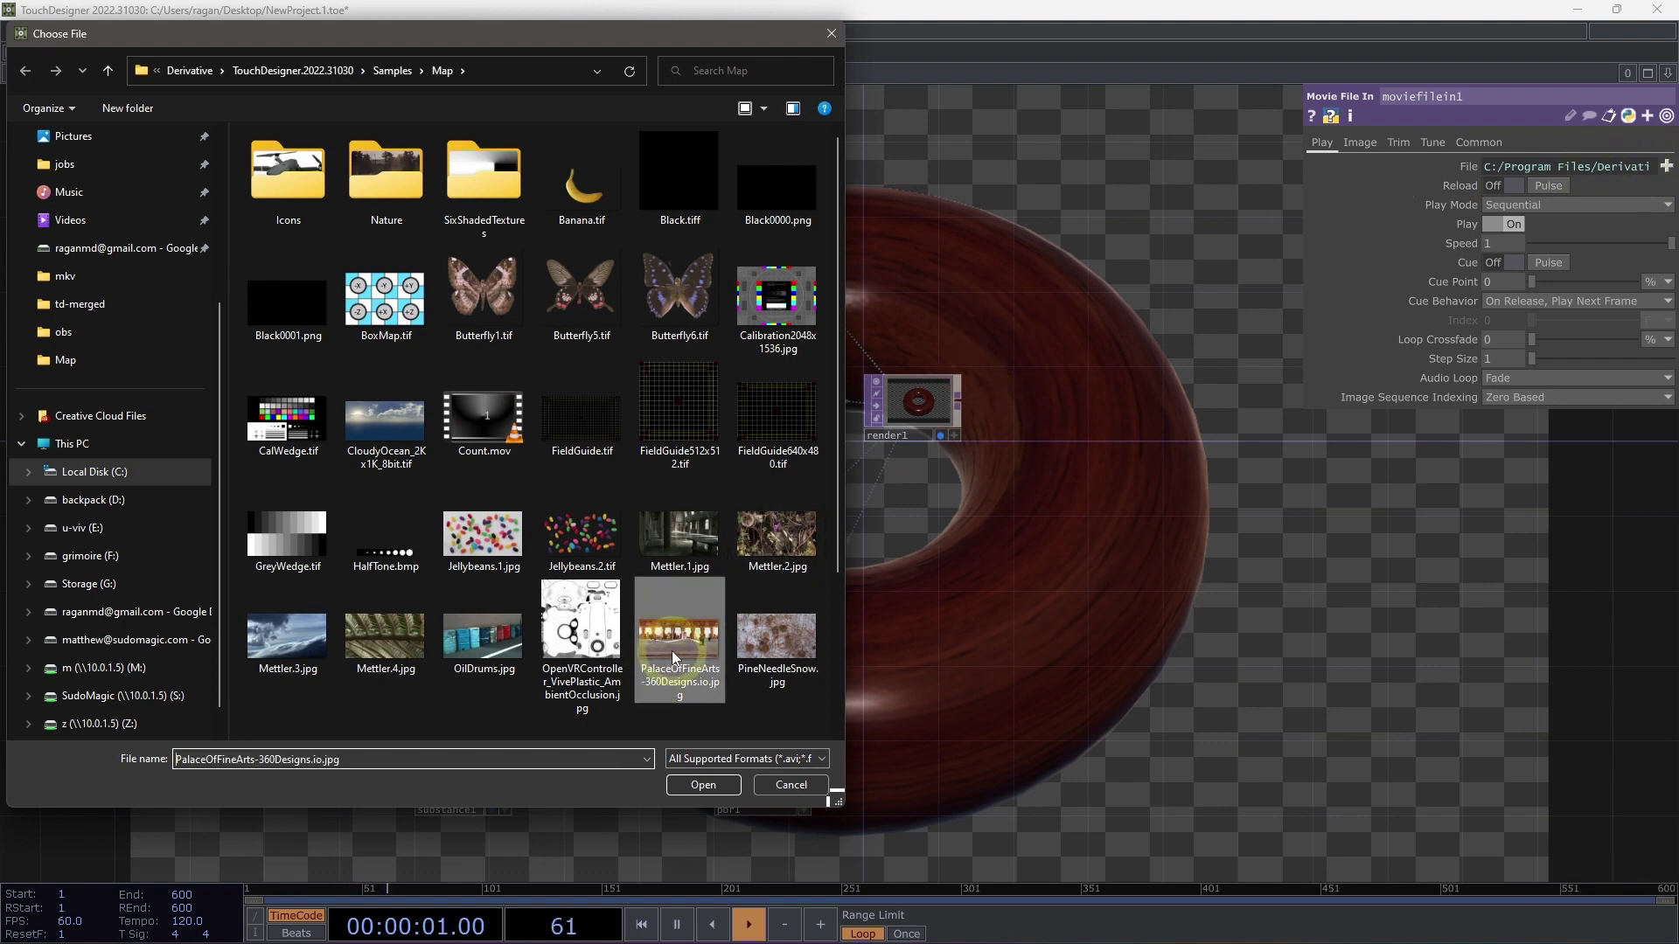
{"action": "left_click", "coordinate": [704, 785]}
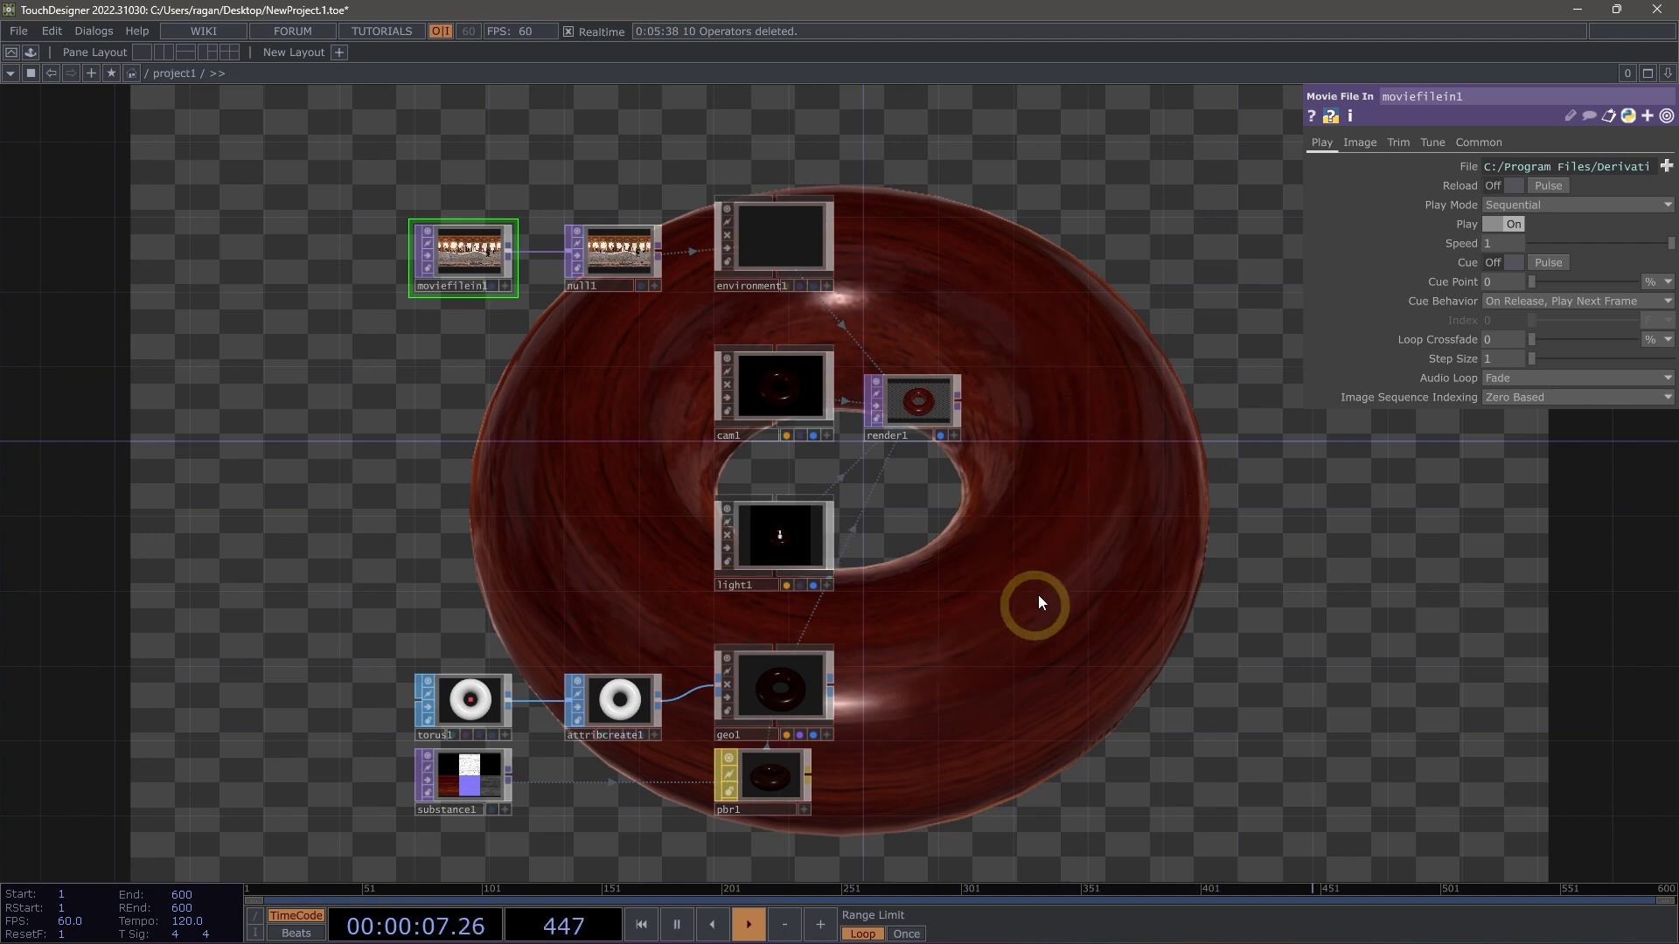
- Add a Substance Select TOP to the network directly below the Substance TOP
{"action": "left_click_drag", "start_coordinate": [1008, 561], "coordinate": [1015, 384]}
{"action": "scroll", "coordinate": [584, 705], "scroll_direction": "up", "scroll_amount": 3}
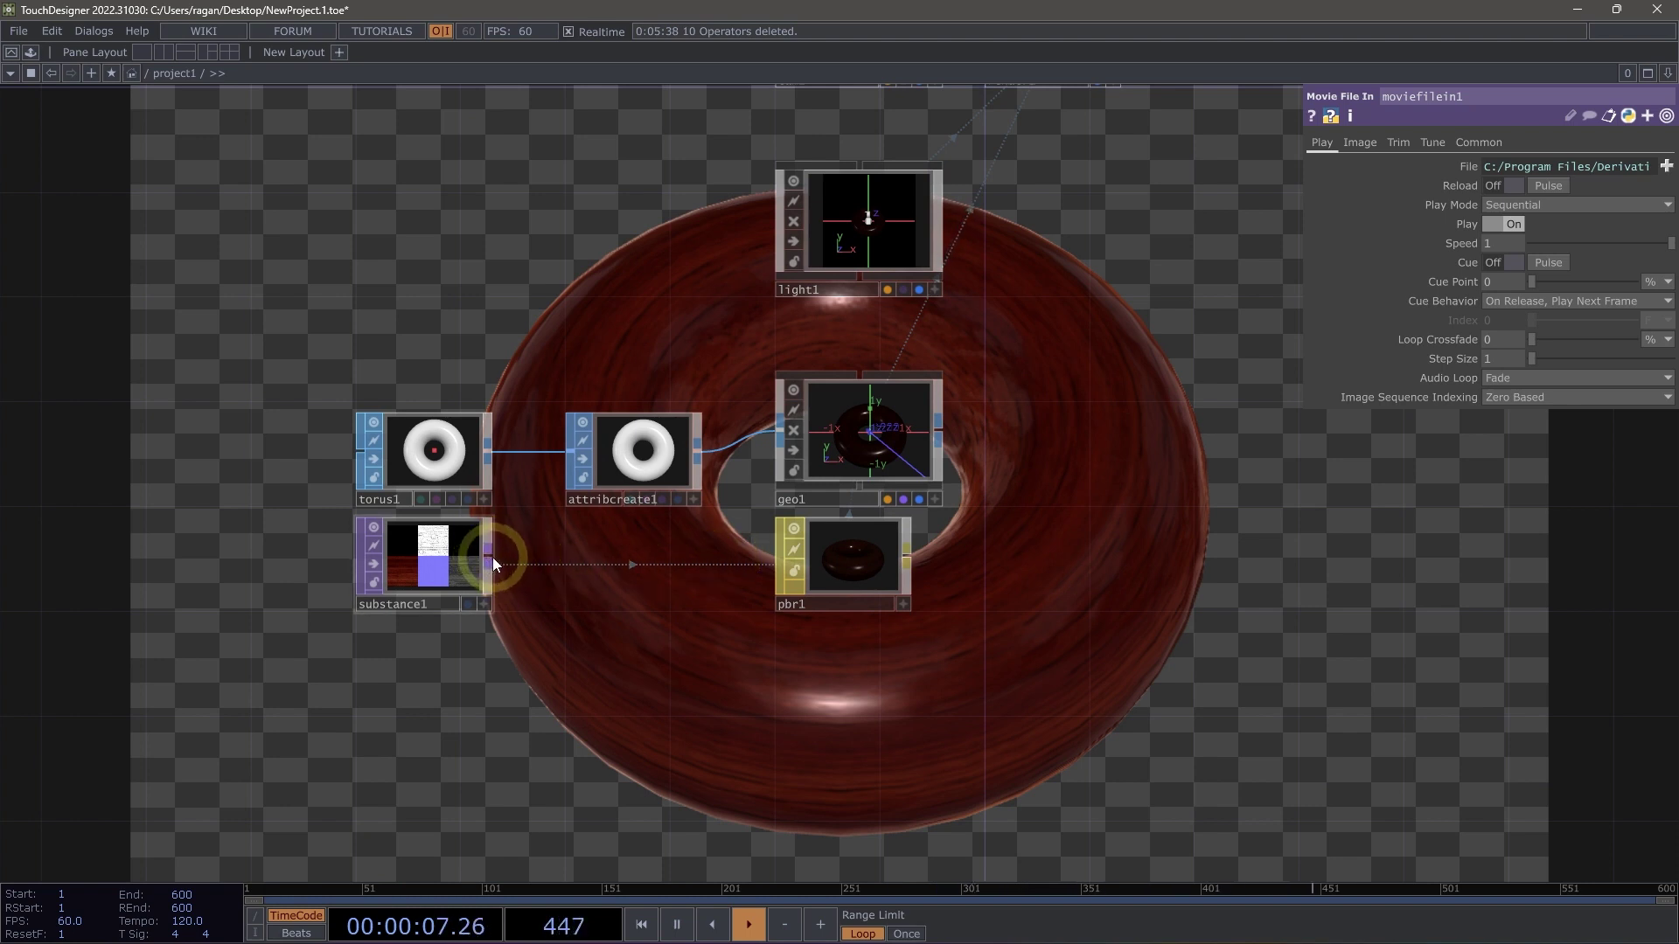
{"action": "double_click", "coordinate": [580, 600]}
{"action": "left_click", "coordinate": [348, 381]}
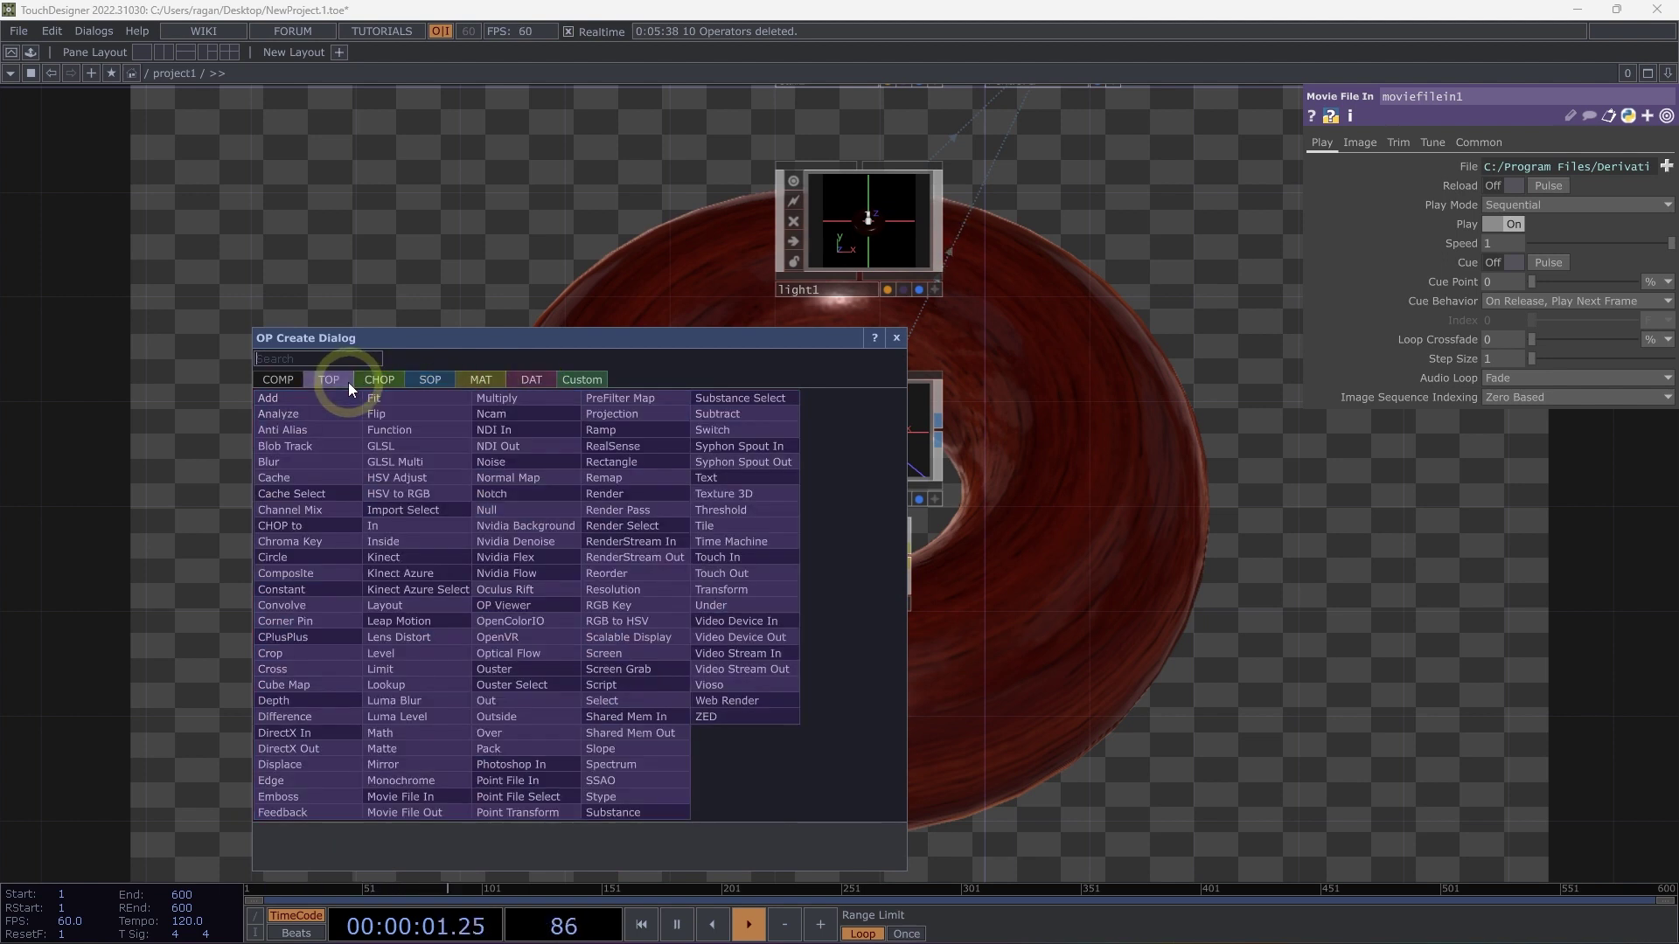
{"action": "left_click", "coordinate": [762, 400]}
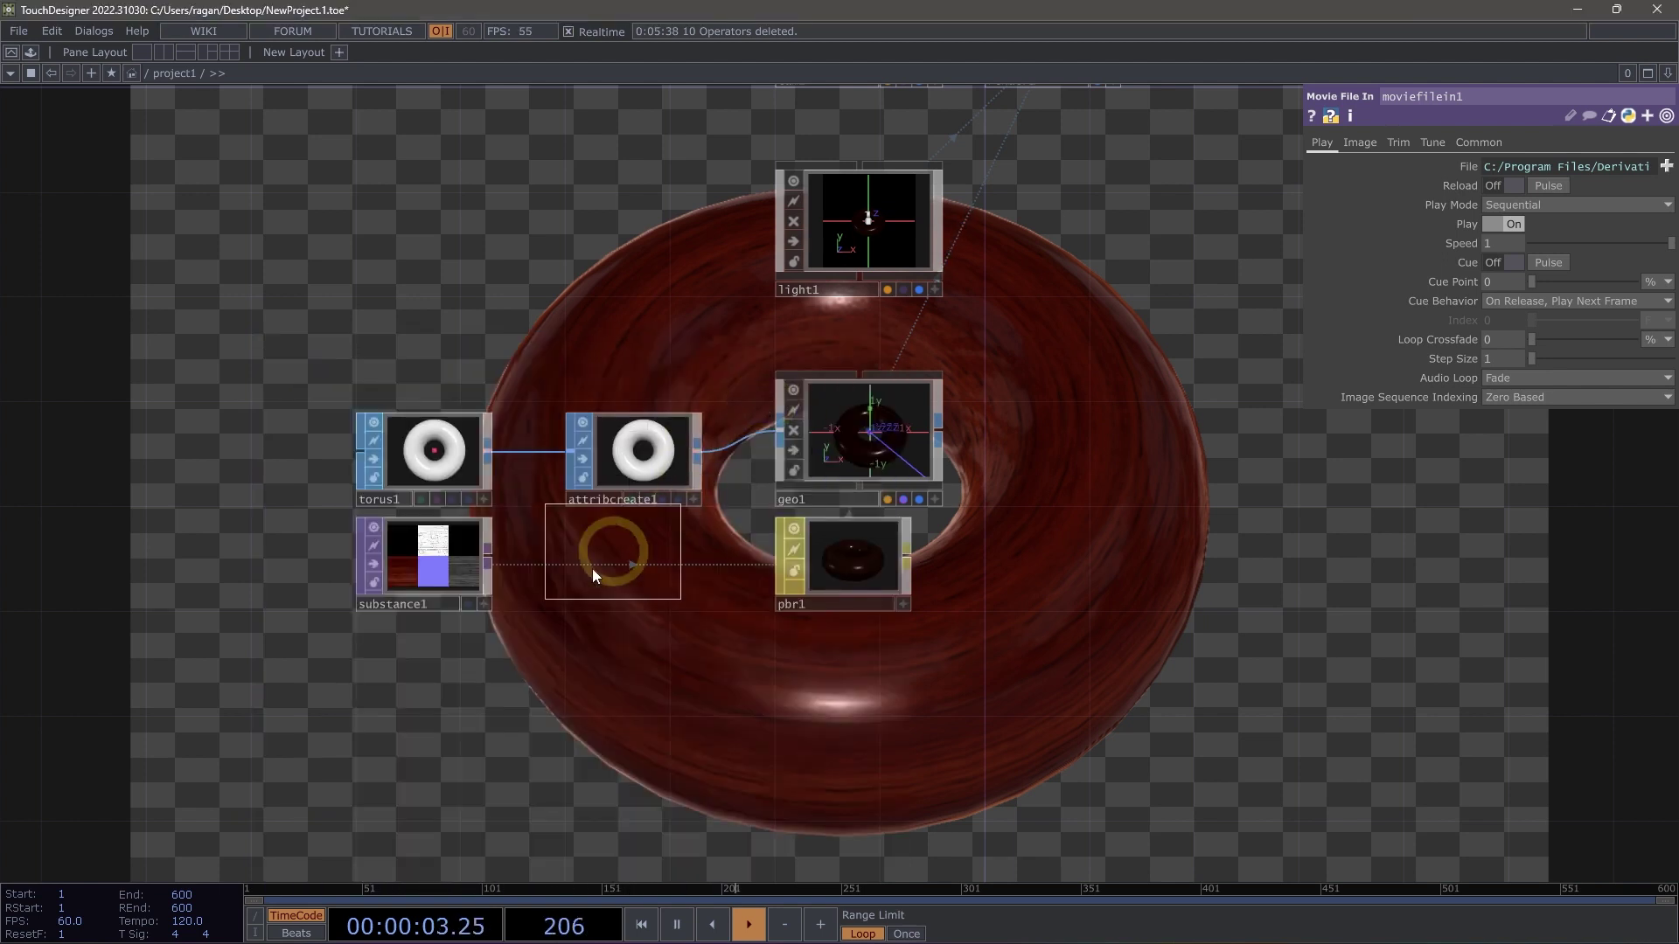
{"action": "left_click", "coordinate": [485, 658]}
{"action": "left_click_drag", "start_coordinate": [486, 665], "coordinate": [423, 675]}
{"action": "scroll", "coordinate": [422, 704], "scroll_direction": "up", "scroll_amount": 3}
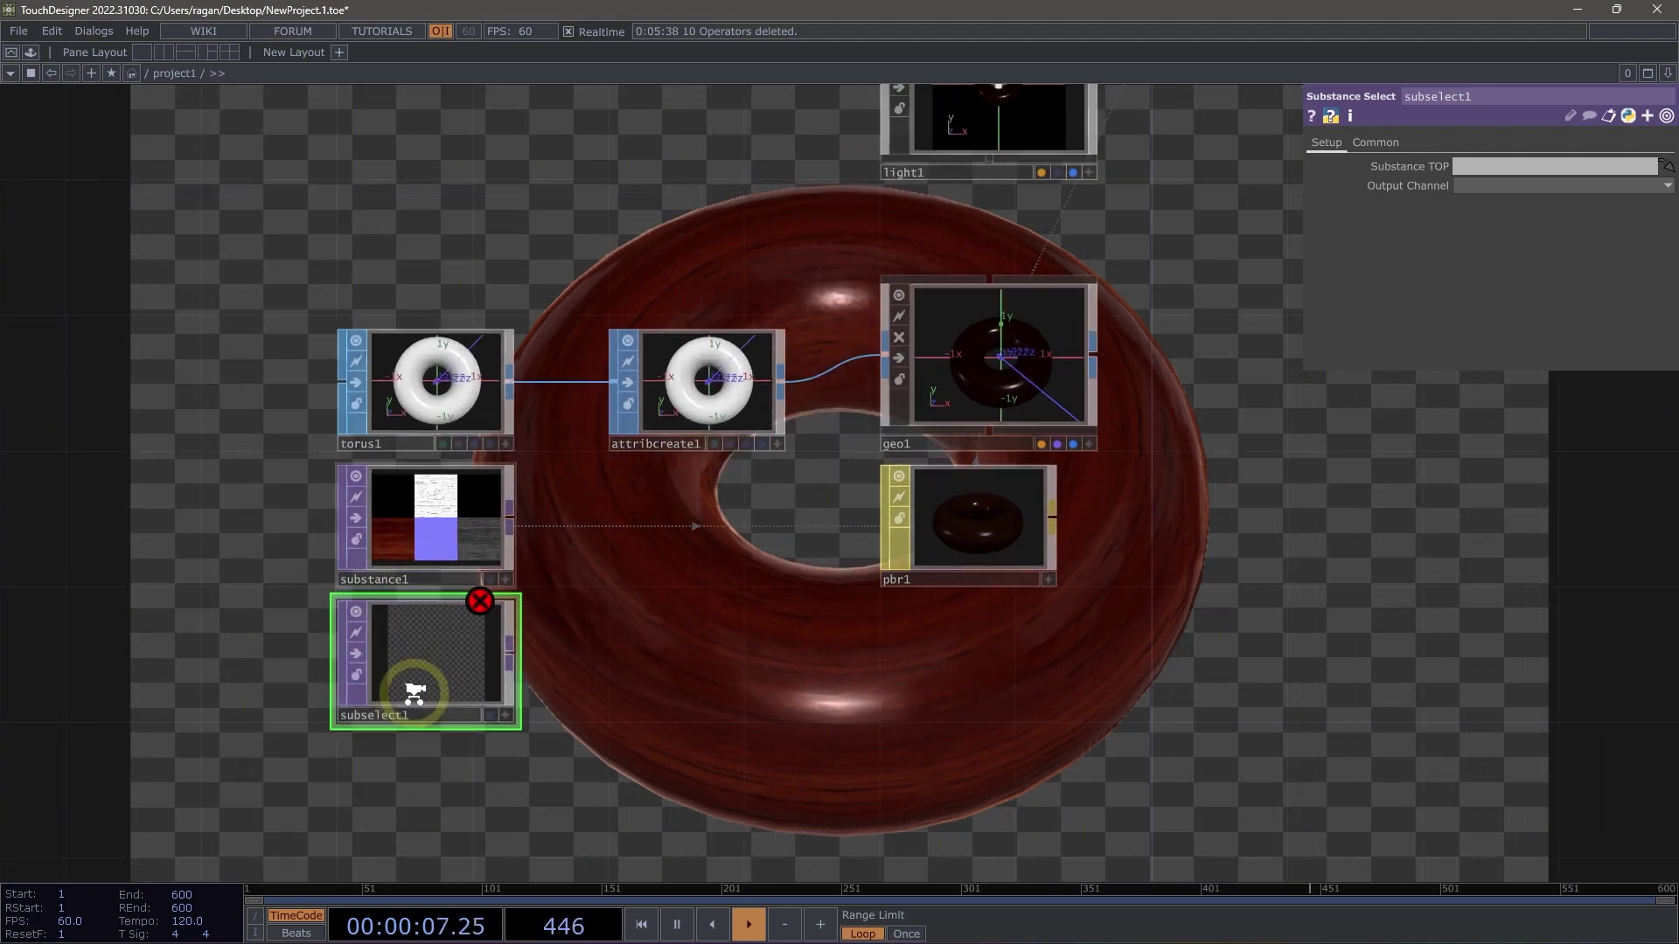
- Reference substance1 as the Substance Select's source and set its Output Channel to Roughness
{"action": "left_click_drag", "start_coordinate": [446, 513], "coordinate": [449, 655]}
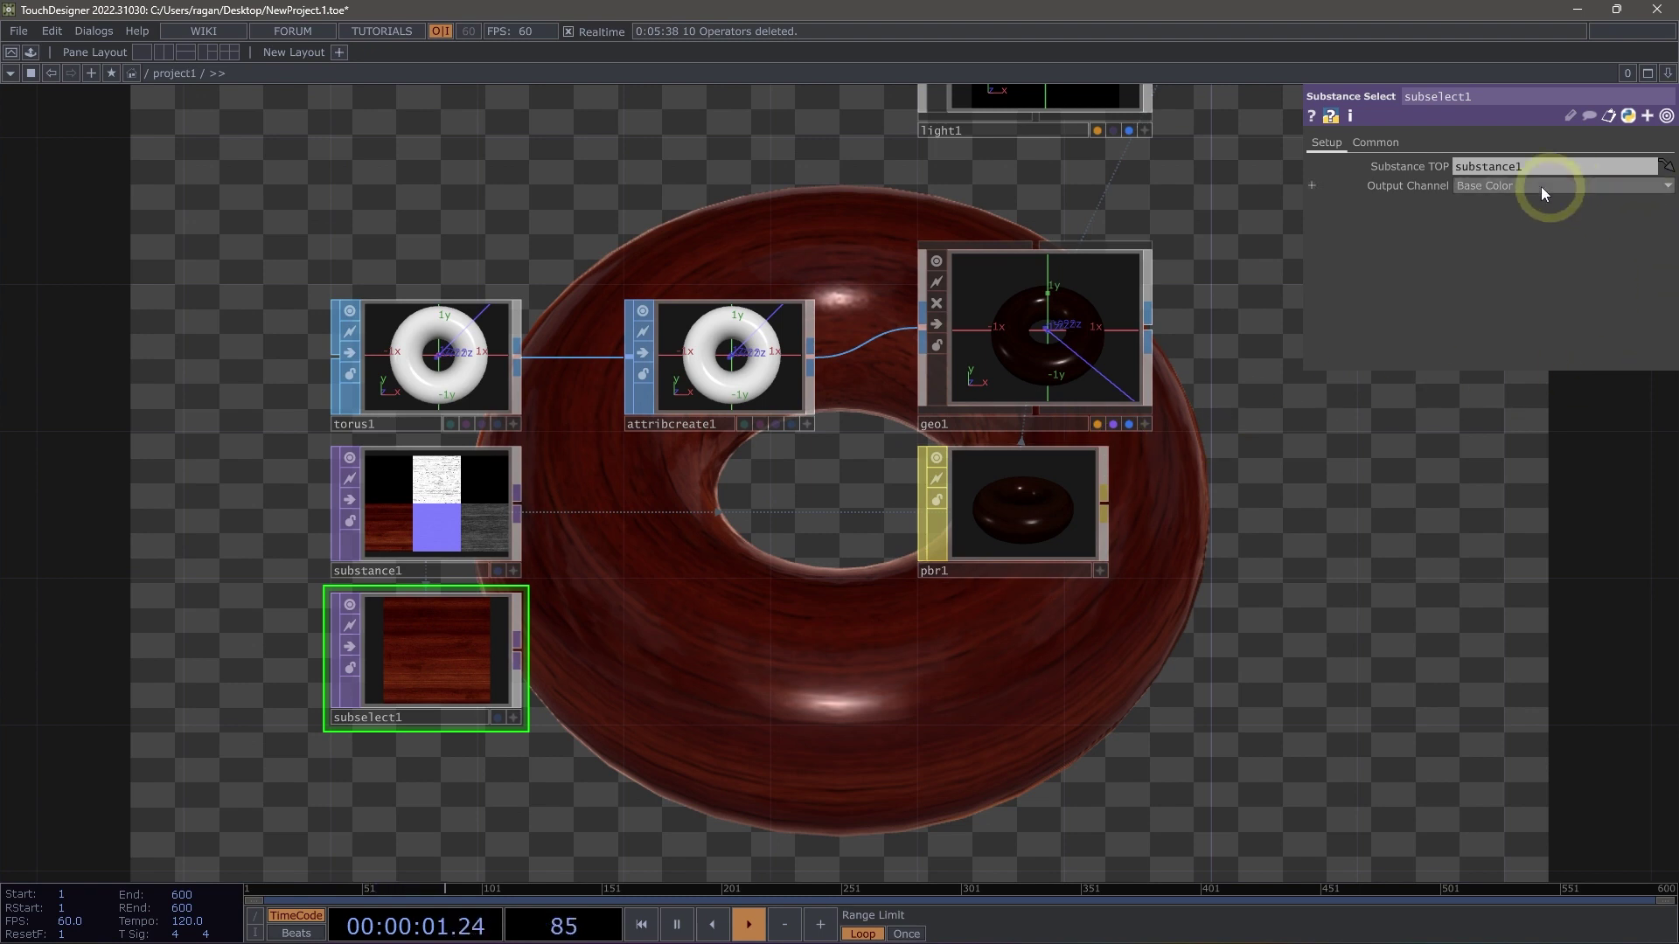
{"action": "left_click", "coordinate": [1509, 185]}
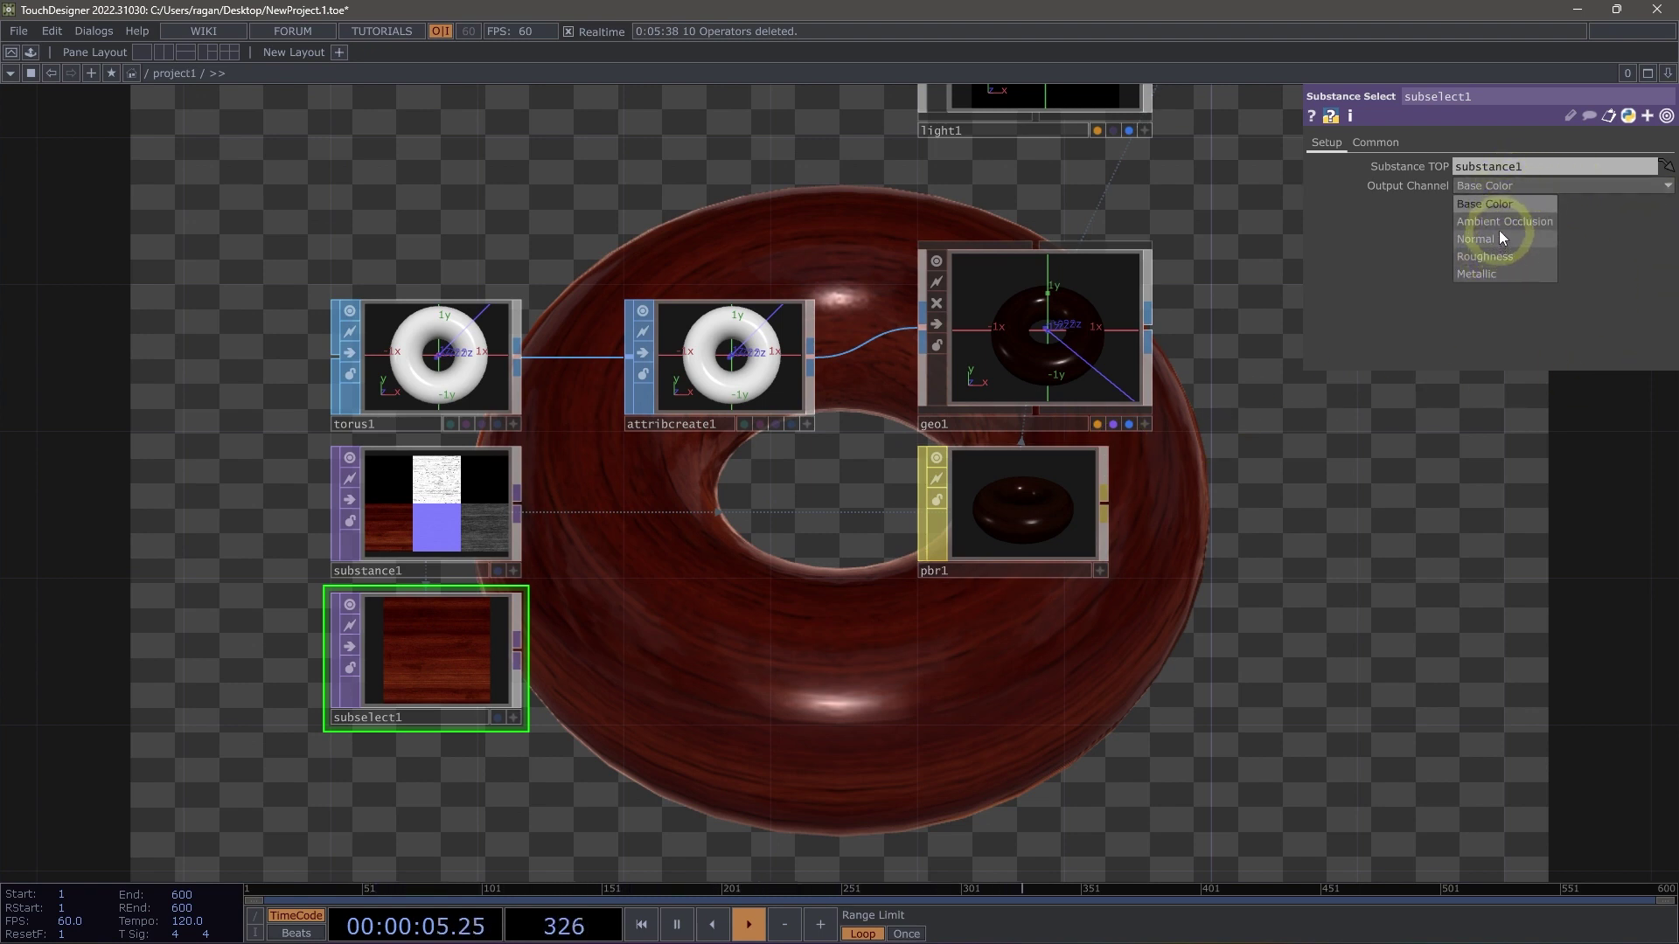
{"action": "left_click", "coordinate": [1503, 256]}
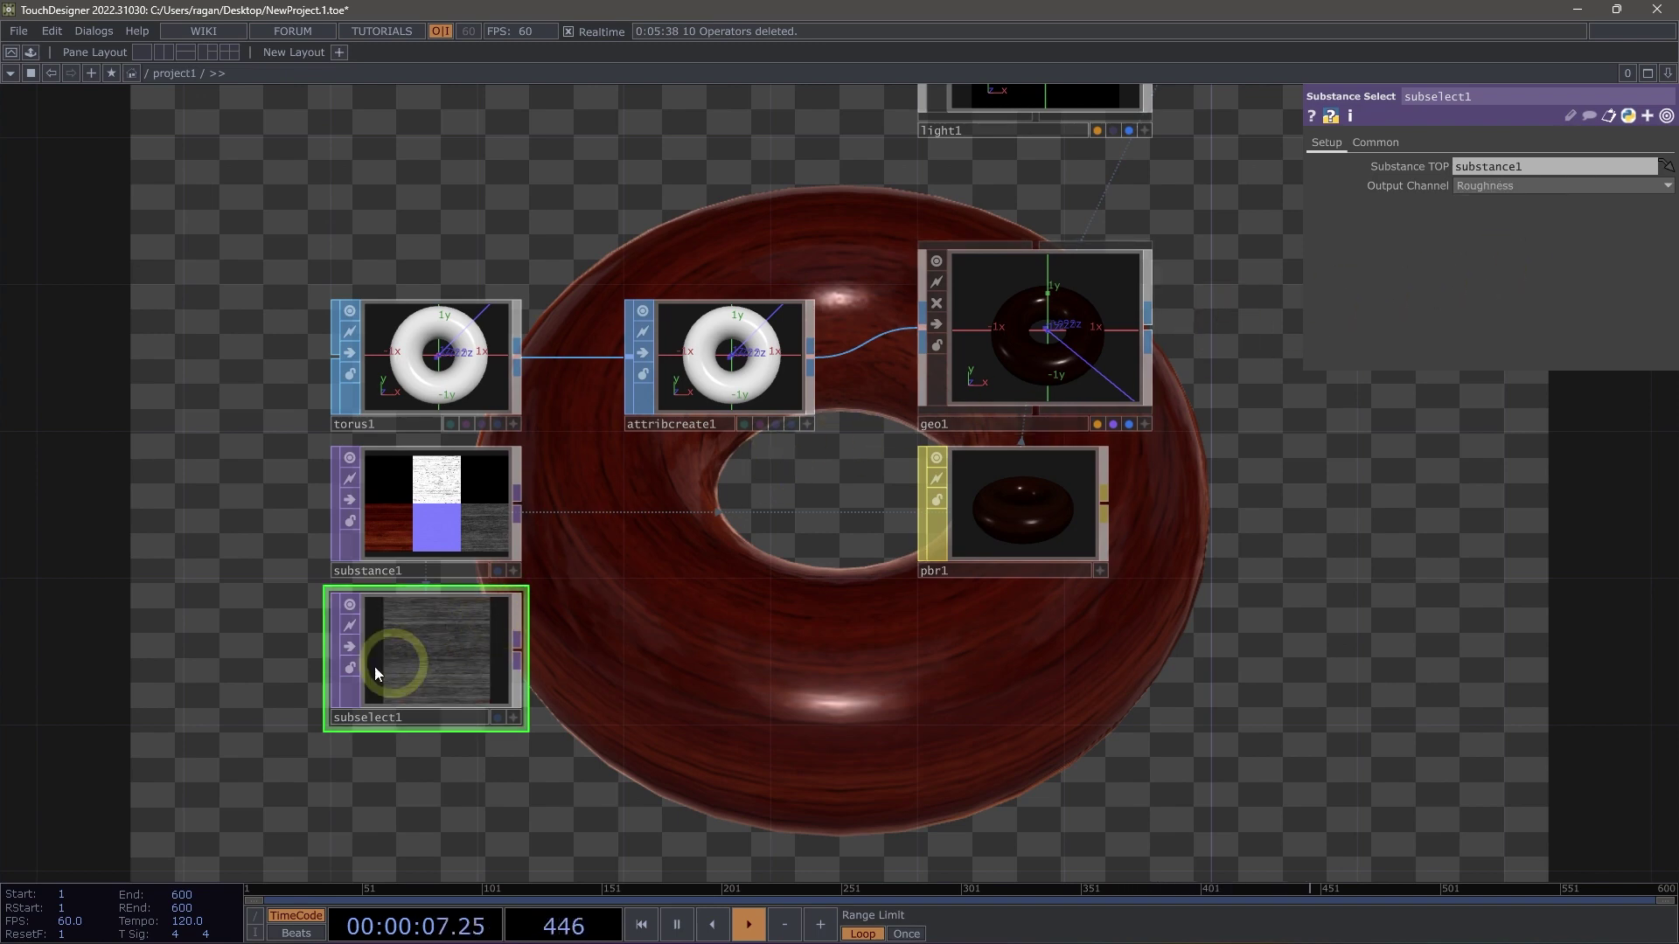
- Append a Level TOP to the Substance Select and arrange the pair in a row below the Substance TOP
{"action": "right_click", "coordinate": [518, 652]}
{"action": "type", "text": "lev"}
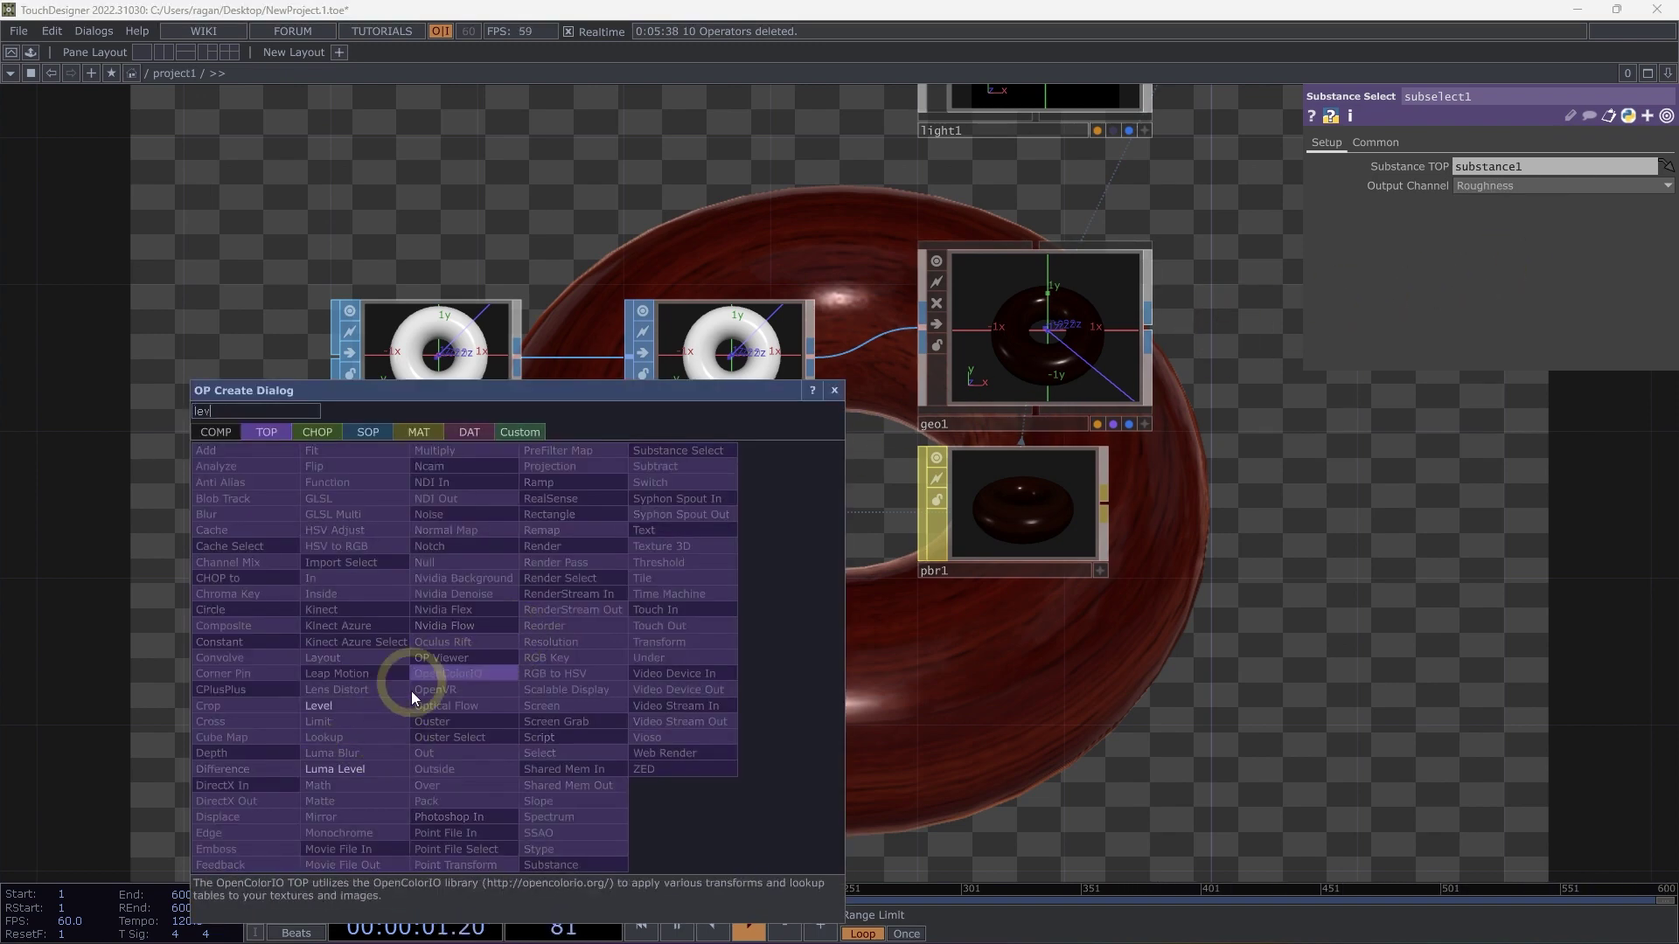
{"action": "left_click", "coordinate": [365, 710]}
{"action": "left_click", "coordinate": [716, 654]}
{"action": "left_click_drag", "start_coordinate": [716, 658], "coordinate": [486, 657]}
{"action": "left_click", "coordinate": [487, 660]}
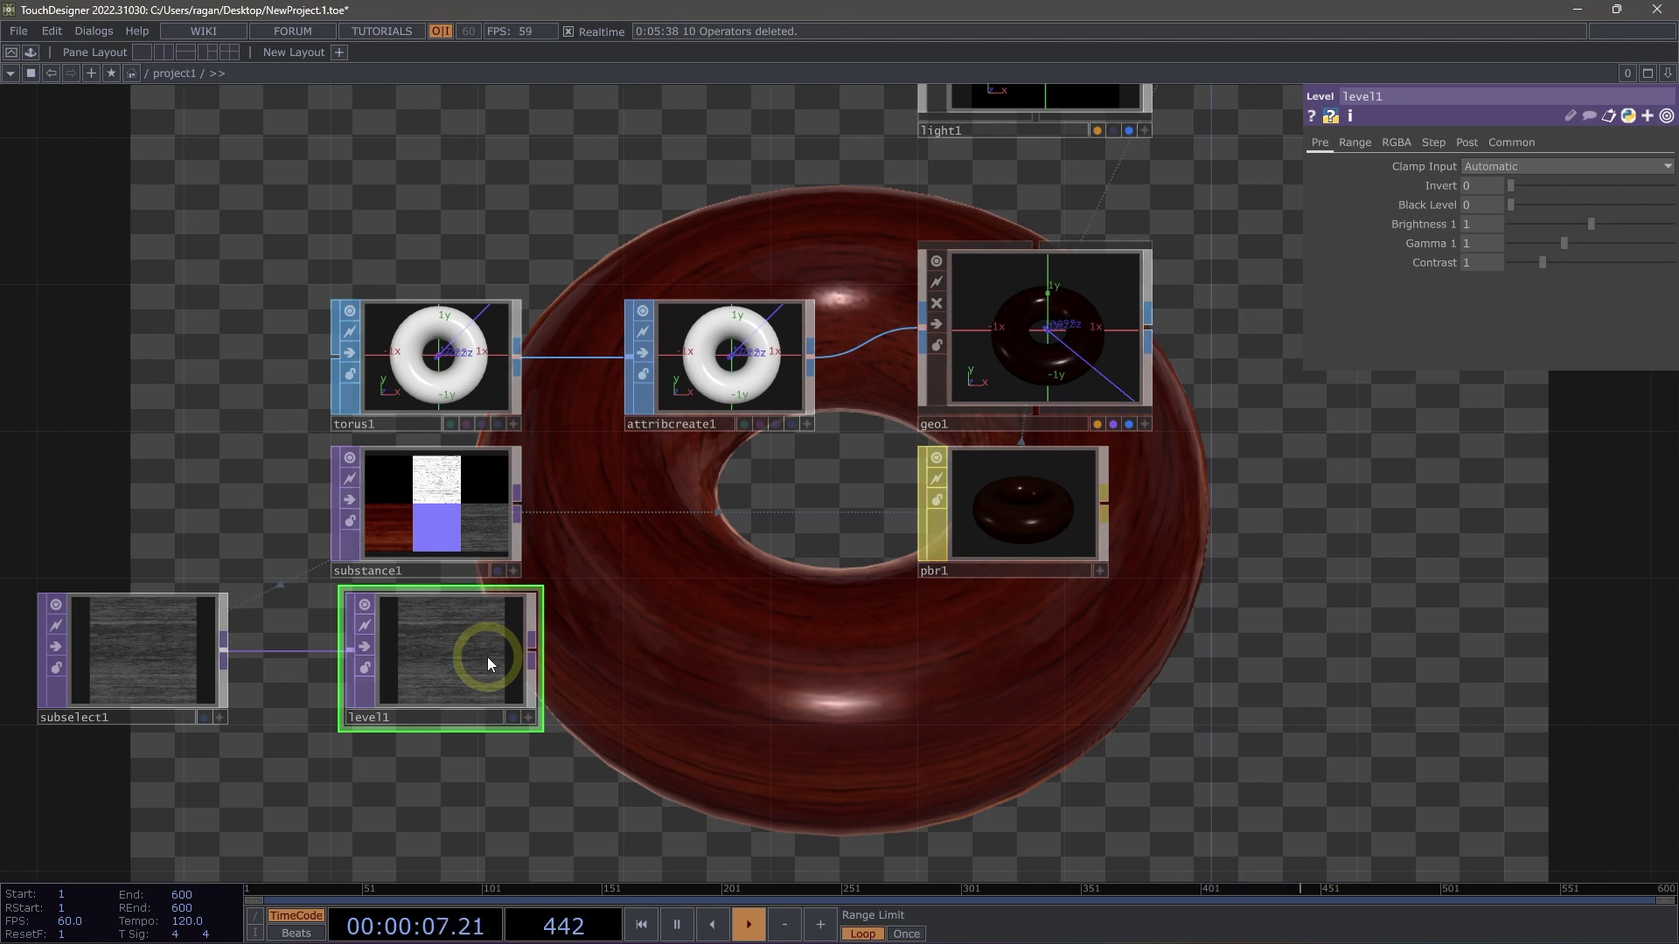
- Append a Null TOP after the Level TOP and place it in the same row
{"action": "key", "text": "alt+n"}
{"action": "left_click", "coordinate": [757, 652]}
{"action": "left_click_drag", "start_coordinate": [759, 659], "coordinate": [728, 672]}
- Assign null2 as the PBR material's Roughness Map
{"action": "left_click", "coordinate": [1063, 490]}
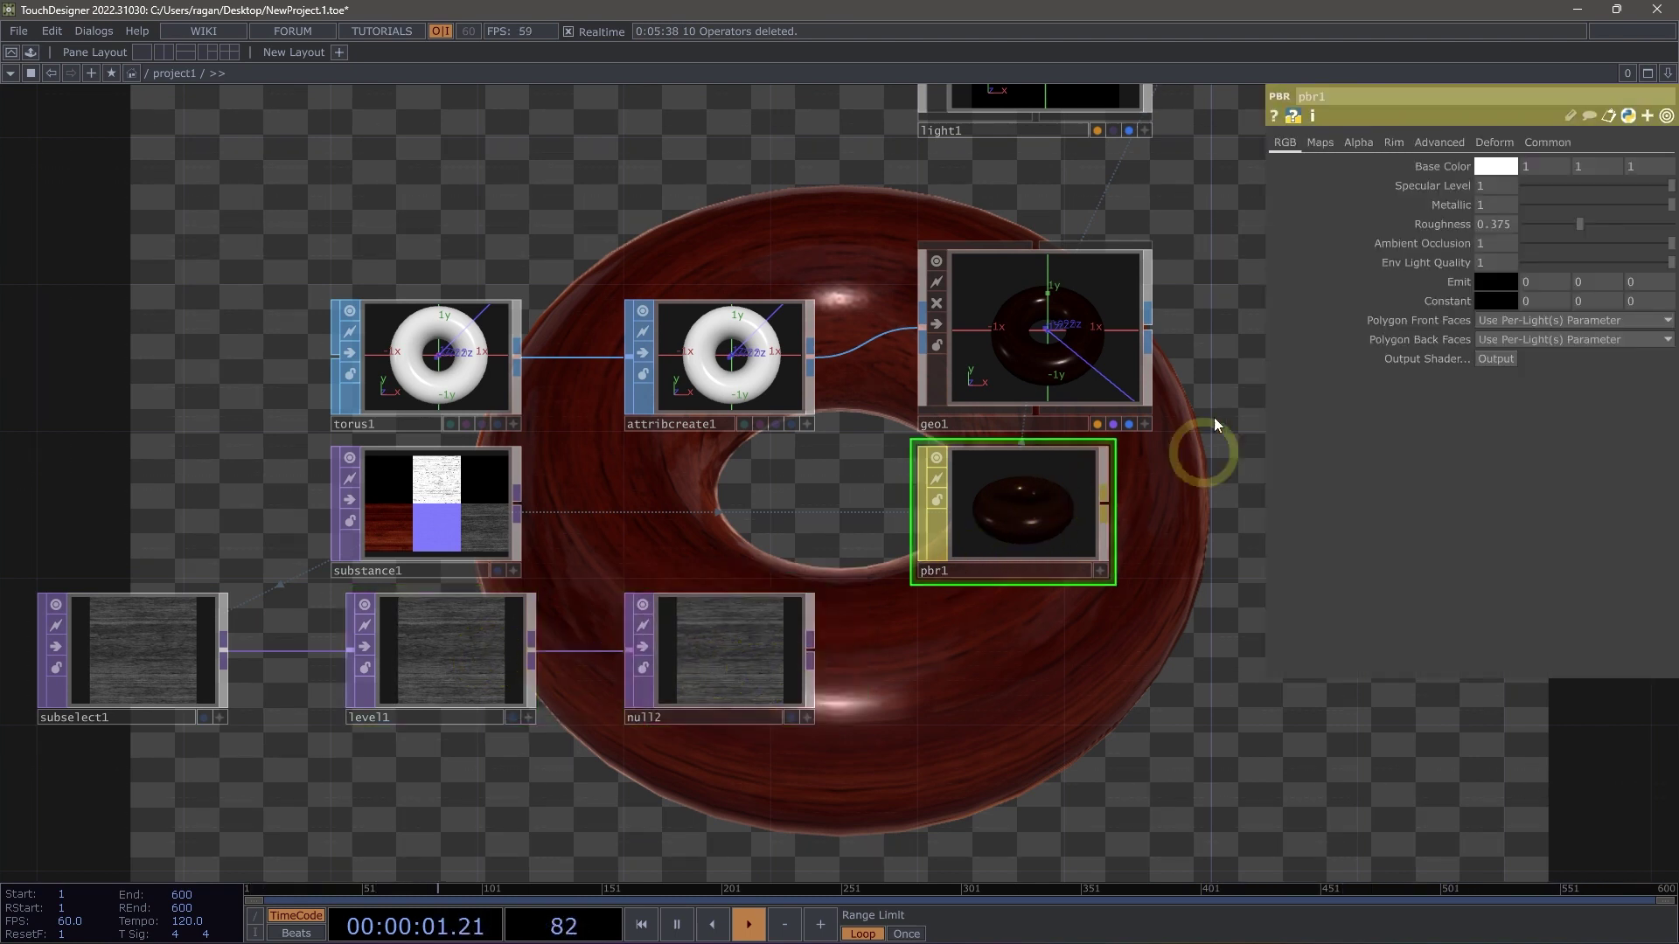
{"action": "left_click", "coordinate": [1321, 143]}
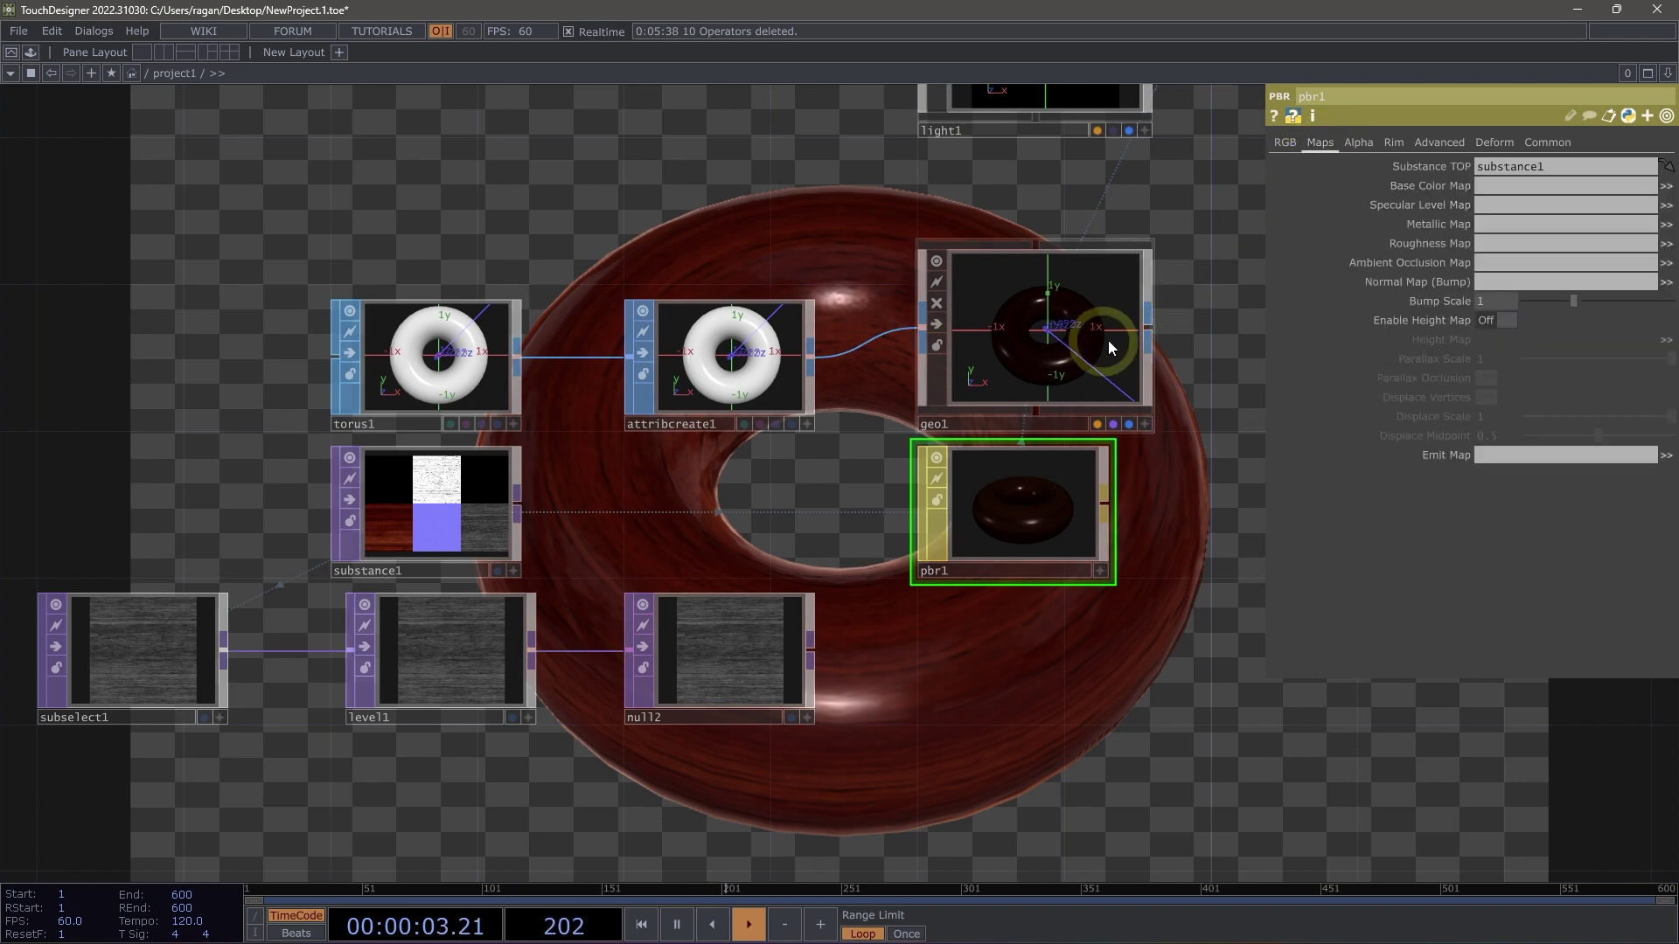
{"action": "left_click_drag", "start_coordinate": [706, 678], "coordinate": [1514, 245]}
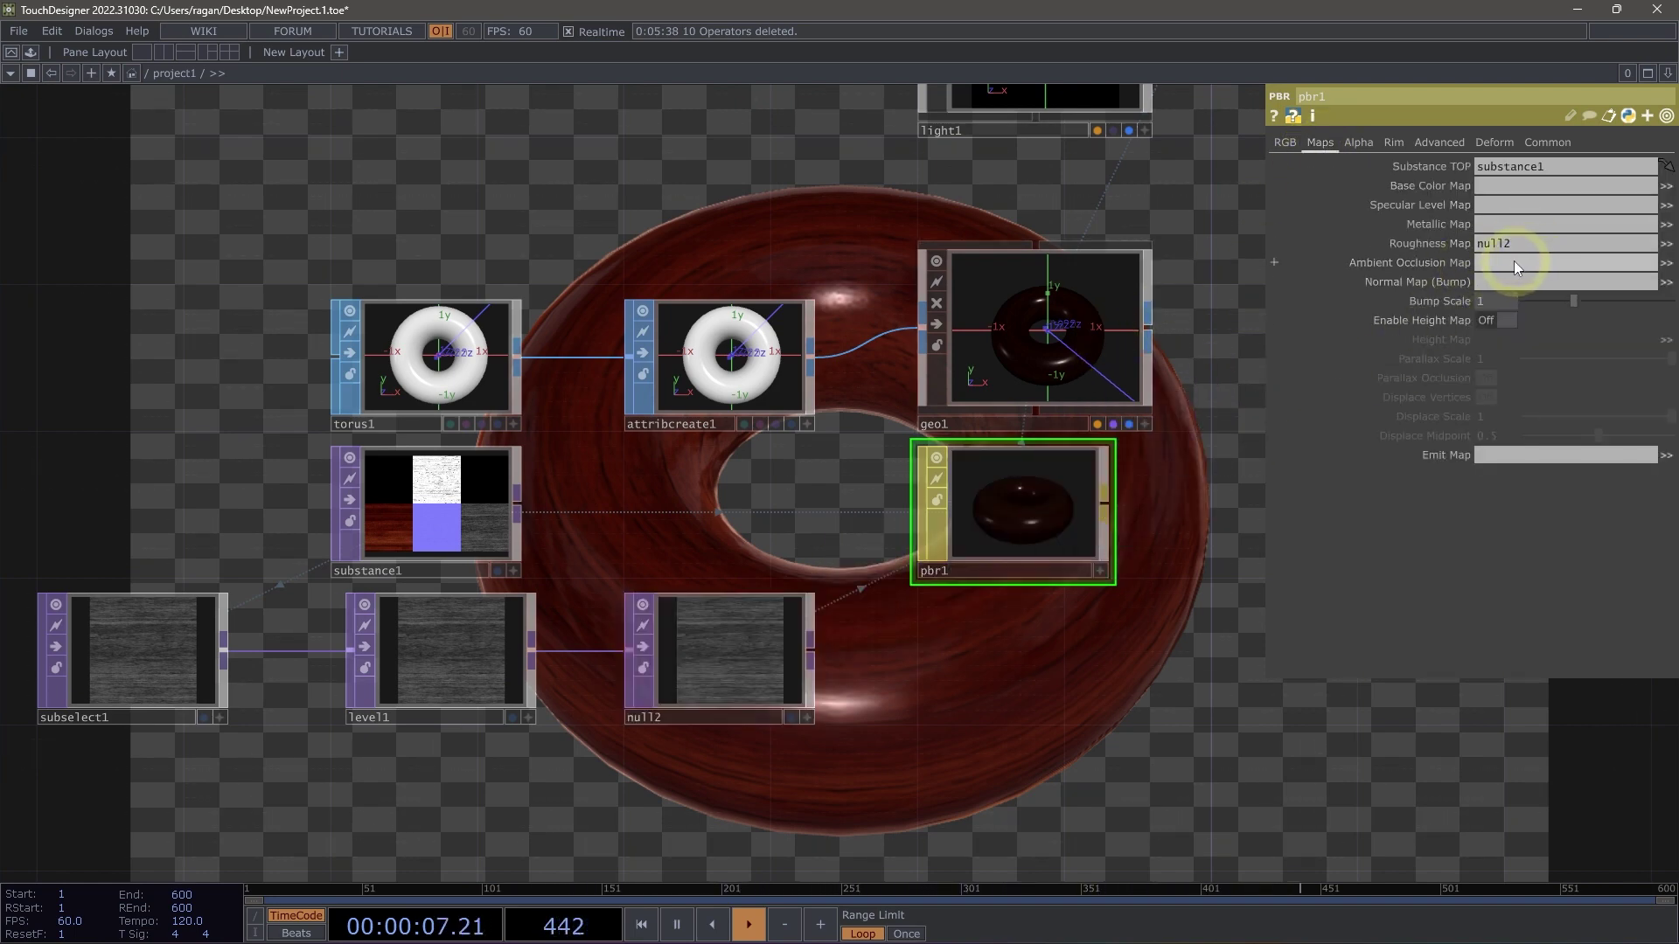
- Adjust the Level TOP on the roughness channel to Brightness 1.1 and Gamma 0.88
{"action": "left_click", "coordinate": [428, 666]}
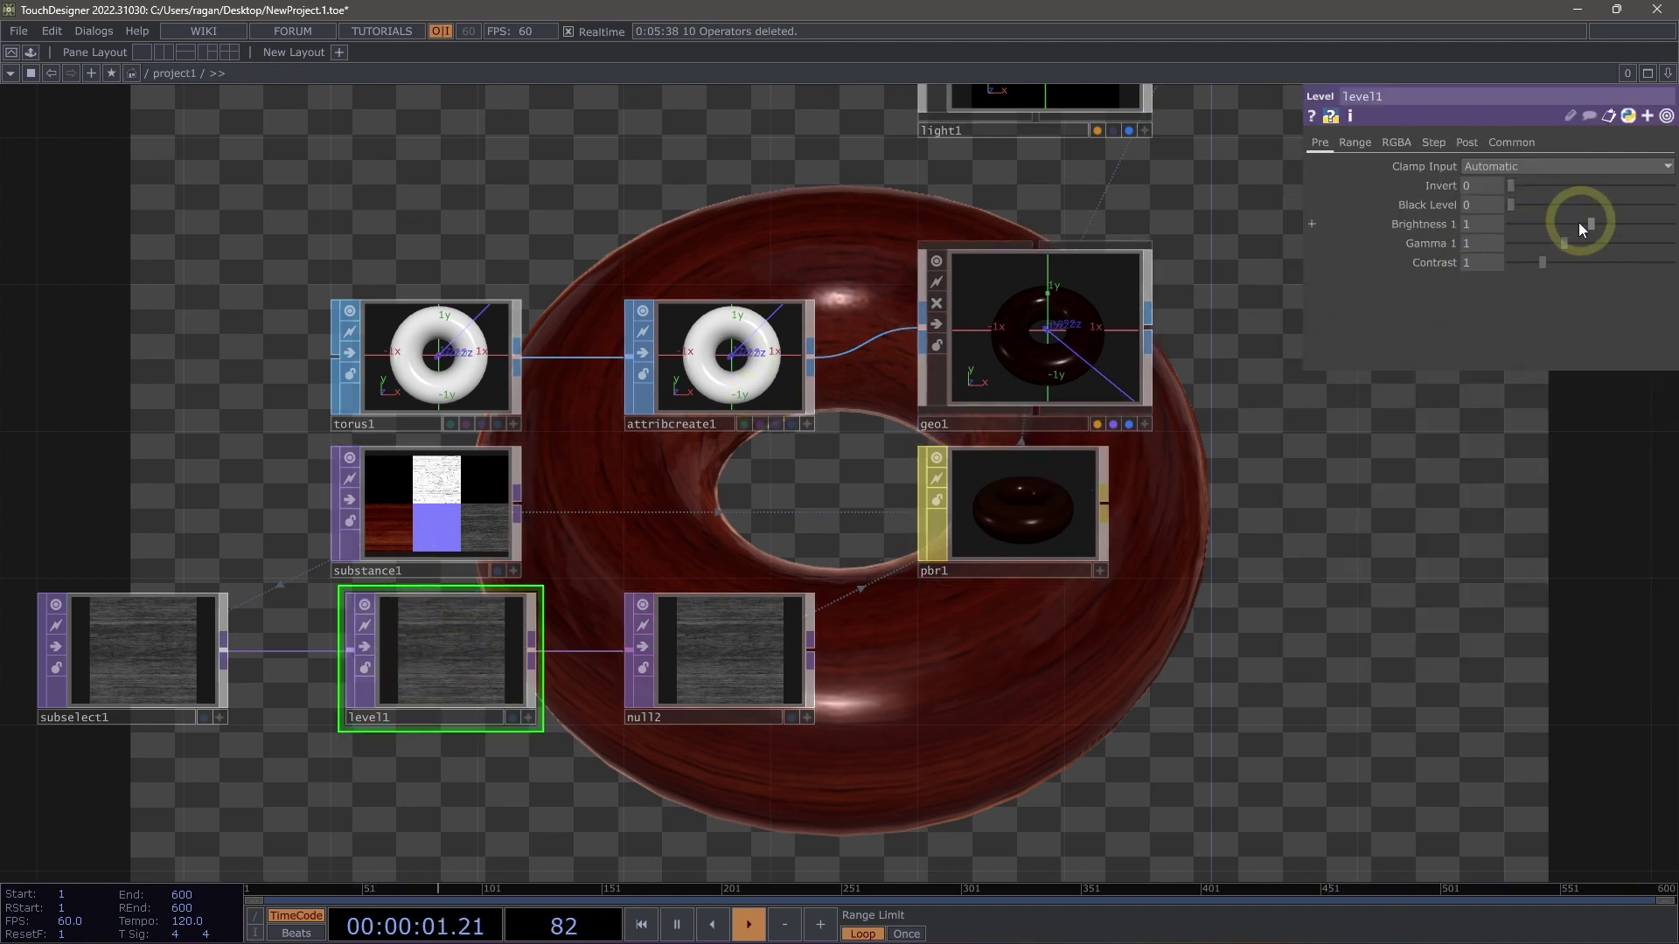
{"action": "mouse_move", "coordinate": [1577, 223]}
{"action": "left_mouse_down"}
{"action": "mouse_move", "coordinate": [1672, 221]}
{"action": "mouse_move", "coordinate": [1514, 222]}
{"action": "mouse_move", "coordinate": [1657, 219]}
{"action": "mouse_move", "coordinate": [1609, 218]}
{"action": "left_mouse_up"}
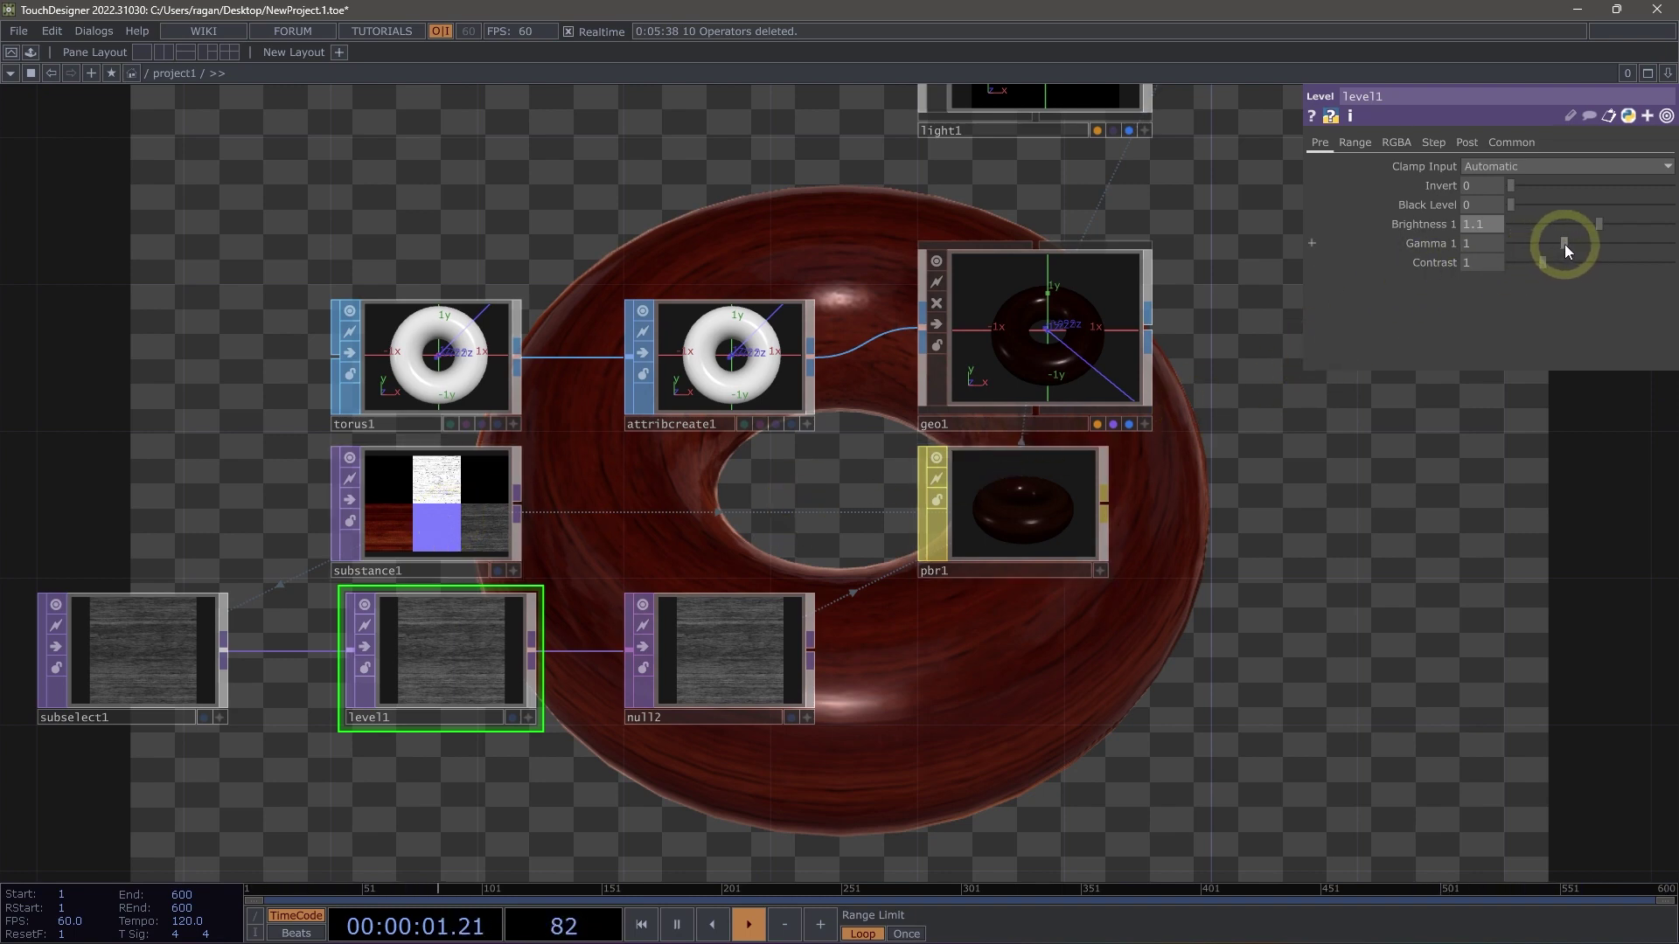
{"action": "left_click_drag", "start_coordinate": [1565, 246], "coordinate": [1648, 245]}
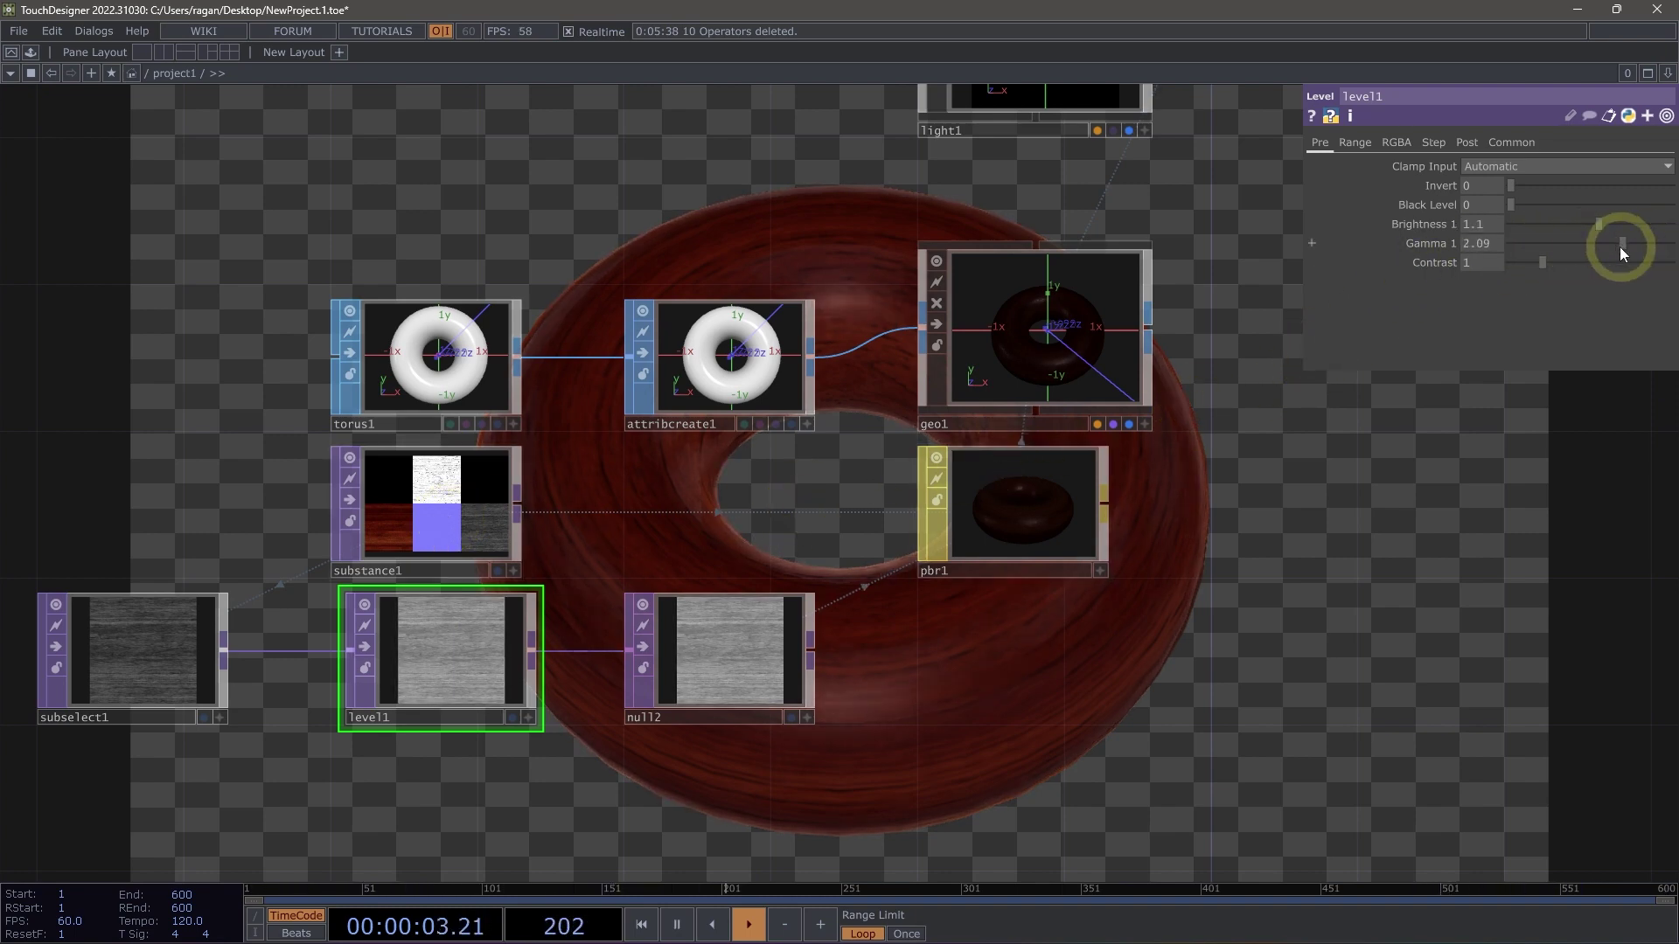
{"action": "left_click_drag", "start_coordinate": [1614, 247], "coordinate": [1560, 241]}
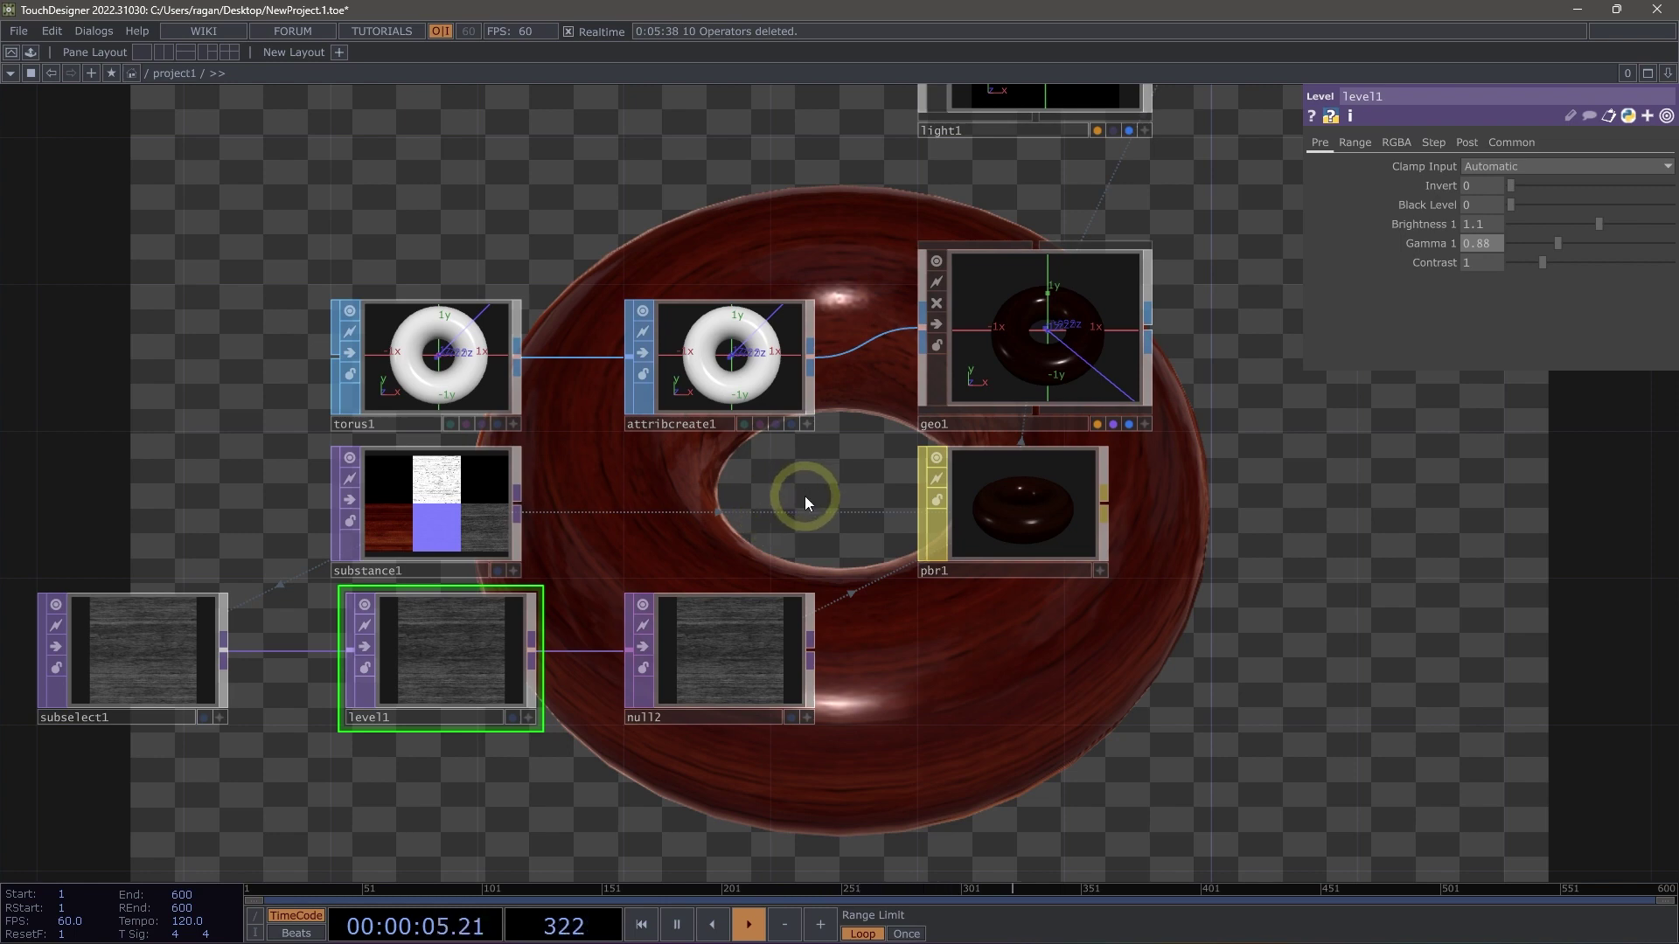
- Frame the whole network and stop displaying the Render TOP as its background
{"action": "key", "text": "h"}
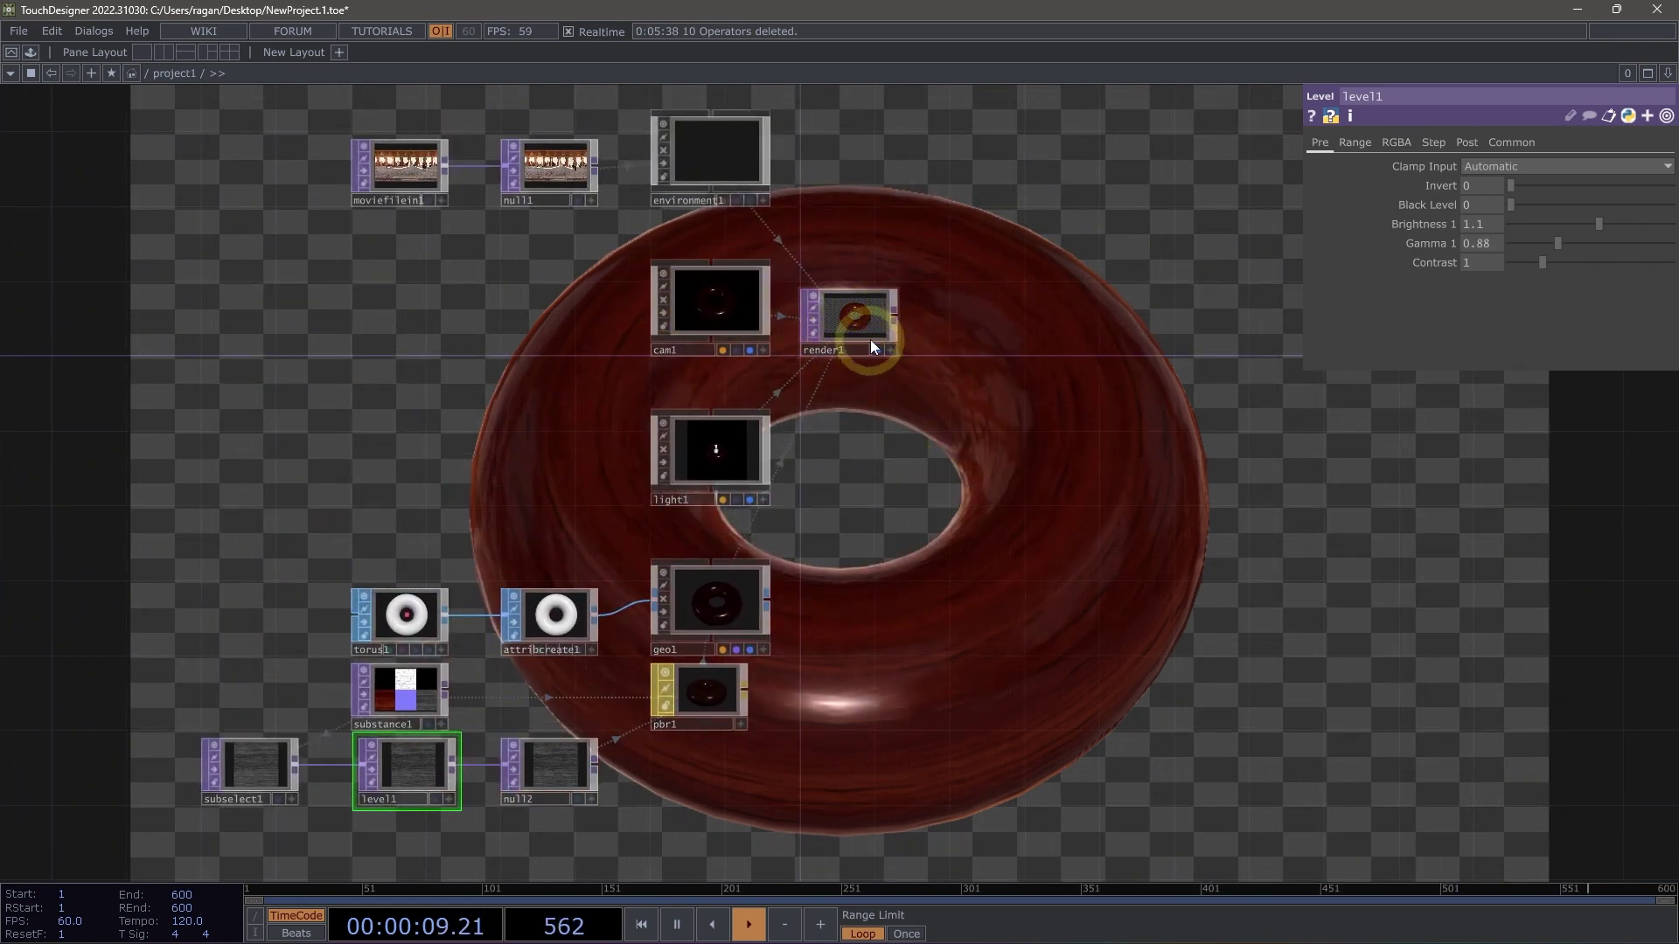
{"action": "left_click", "coordinate": [879, 351]}
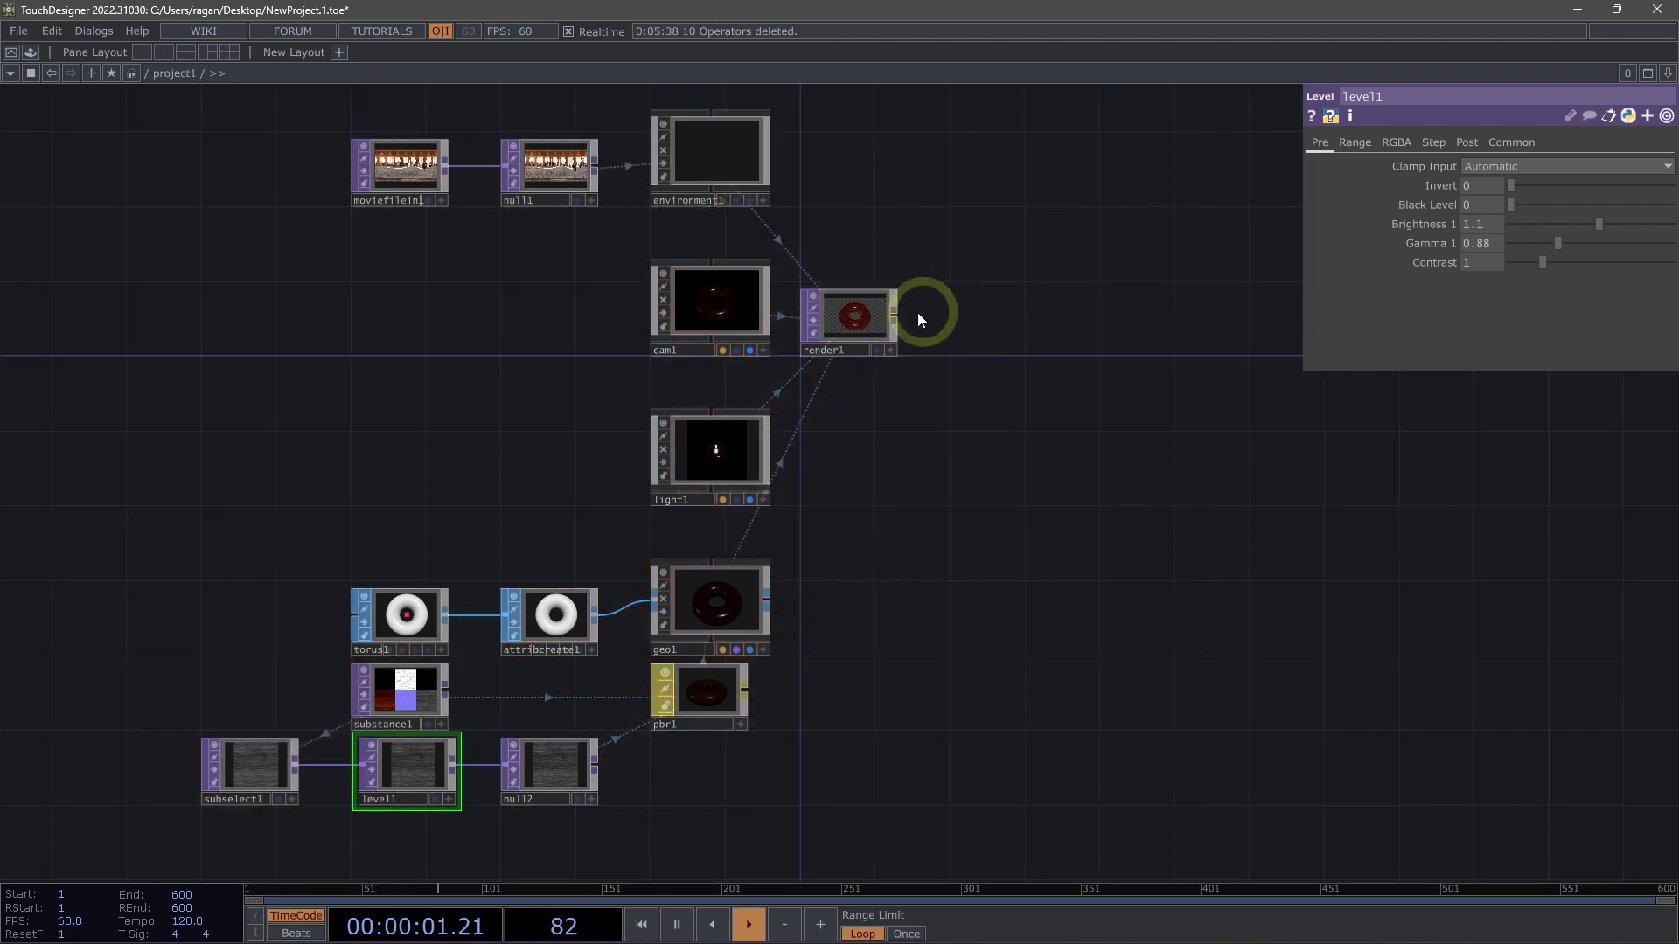